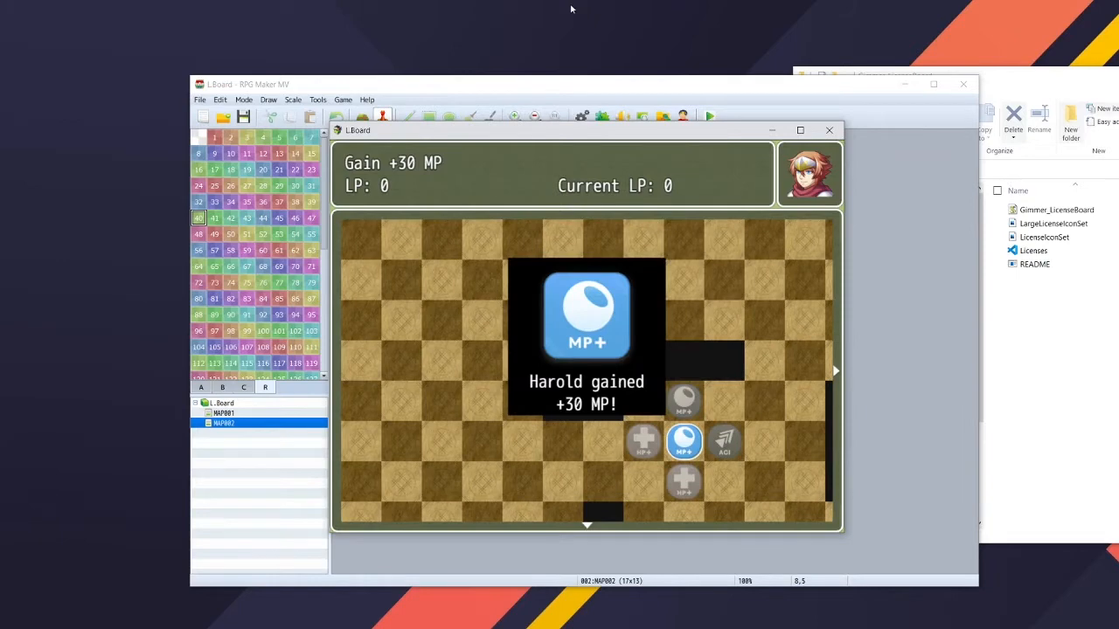
# In the running game, dismiss the MP gain notice, move to the +40 HP license below the MP+ license and choose it.
pyautogui.press('Return')
pyautogui.press('Down')
pyautogui.press('Down')
pyautogui.press('Up')
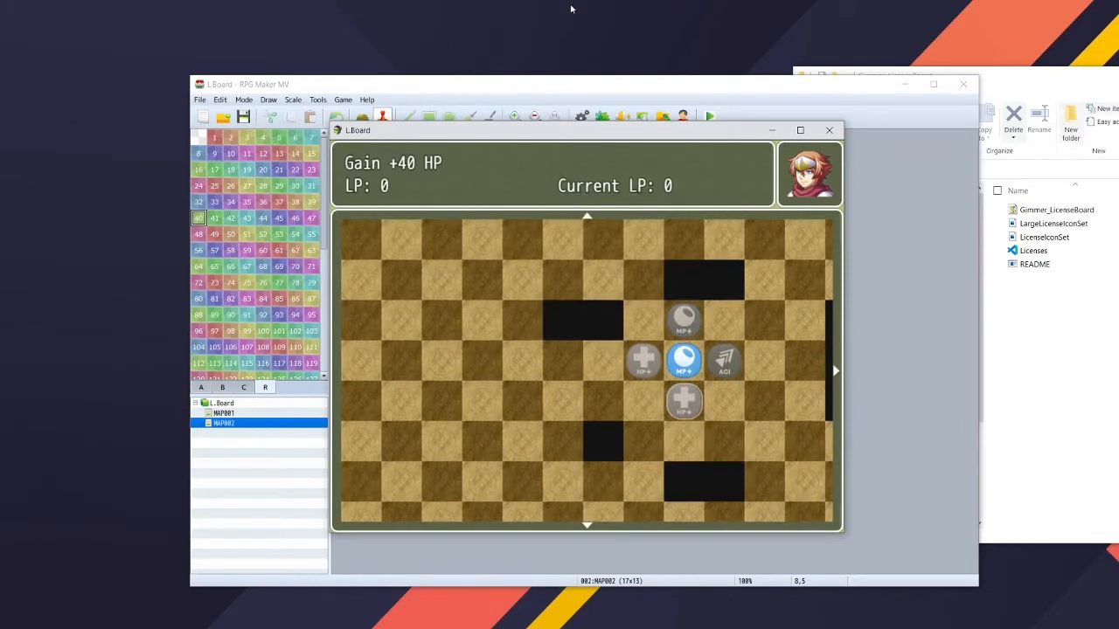
pyautogui.press('Return')
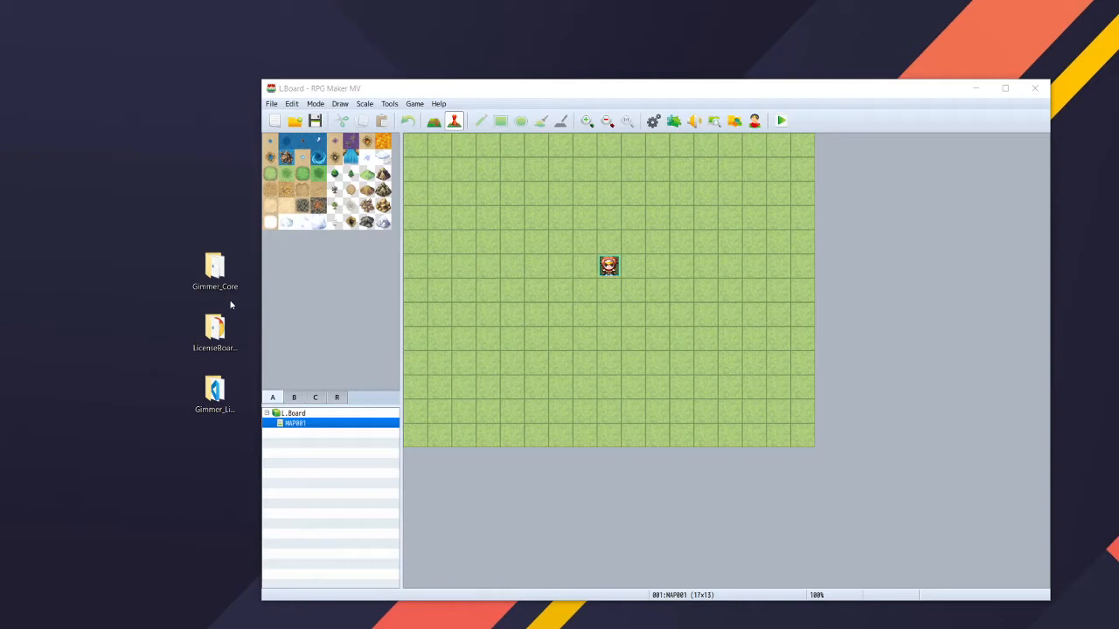
pyautogui.click(217, 354)
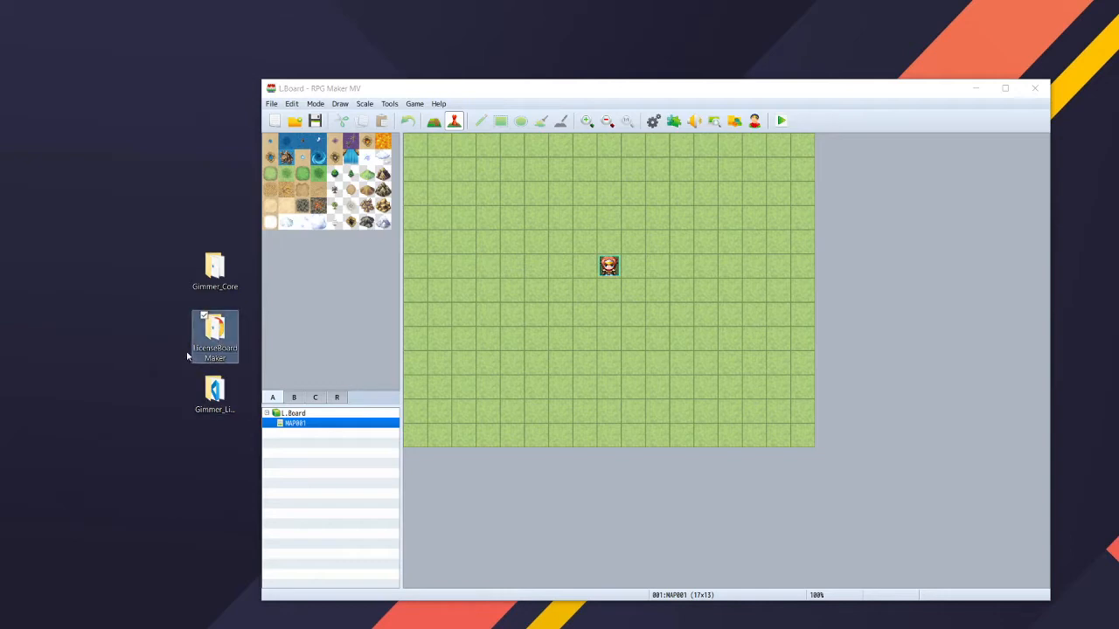
pyautogui.click(168, 348)
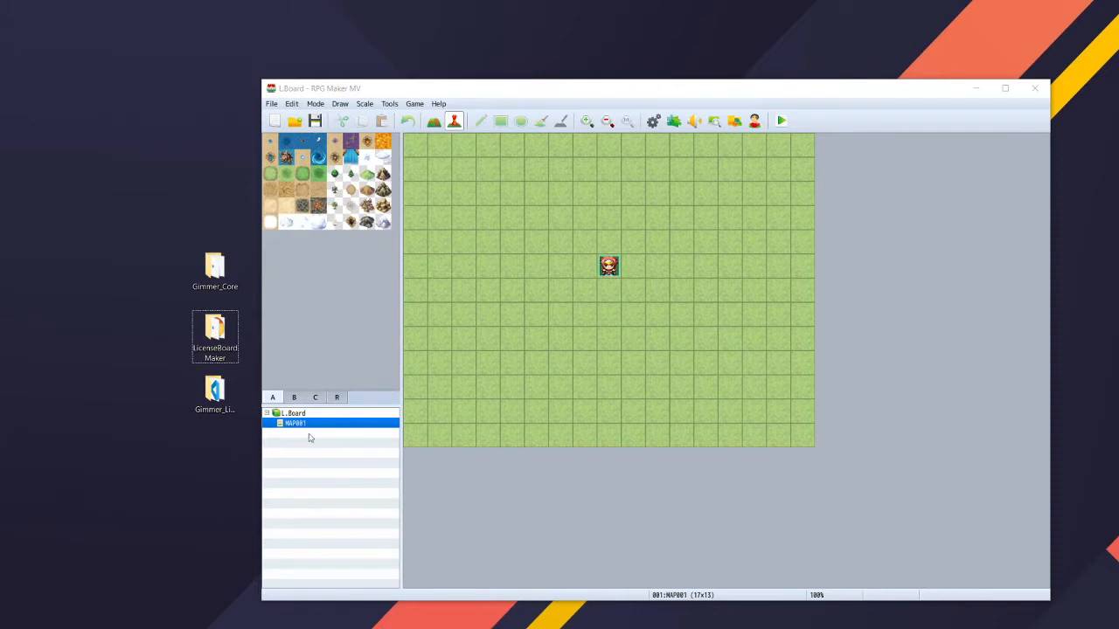
# Open the settings of the Gimmer_LicenseBoard plugin from the project's plugin list.
pyautogui.click(675, 122)
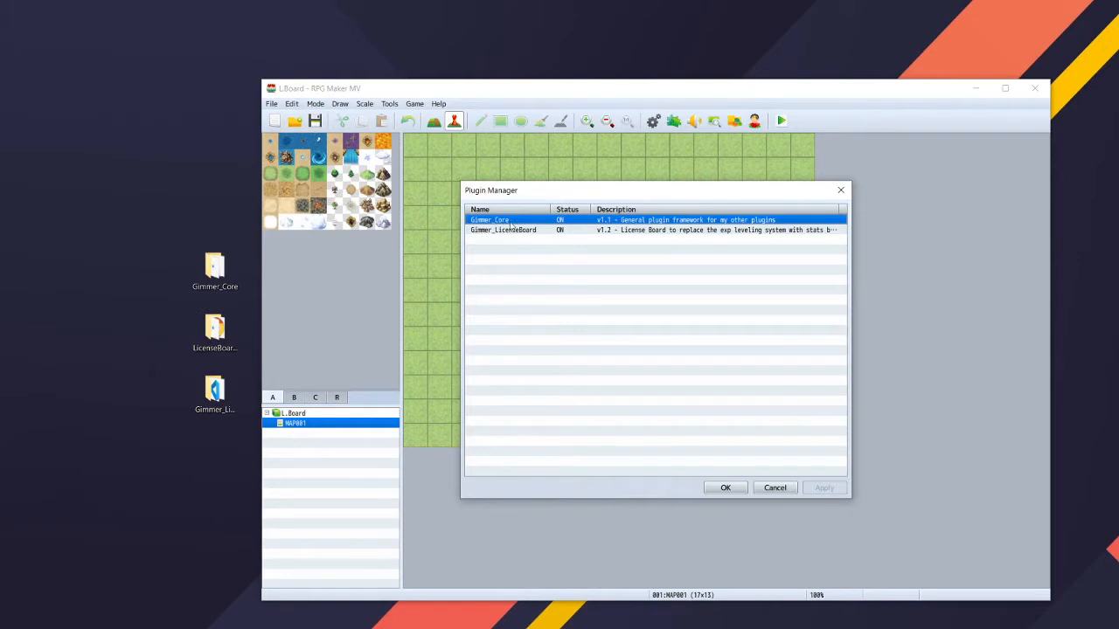
pyautogui.click(522, 231)
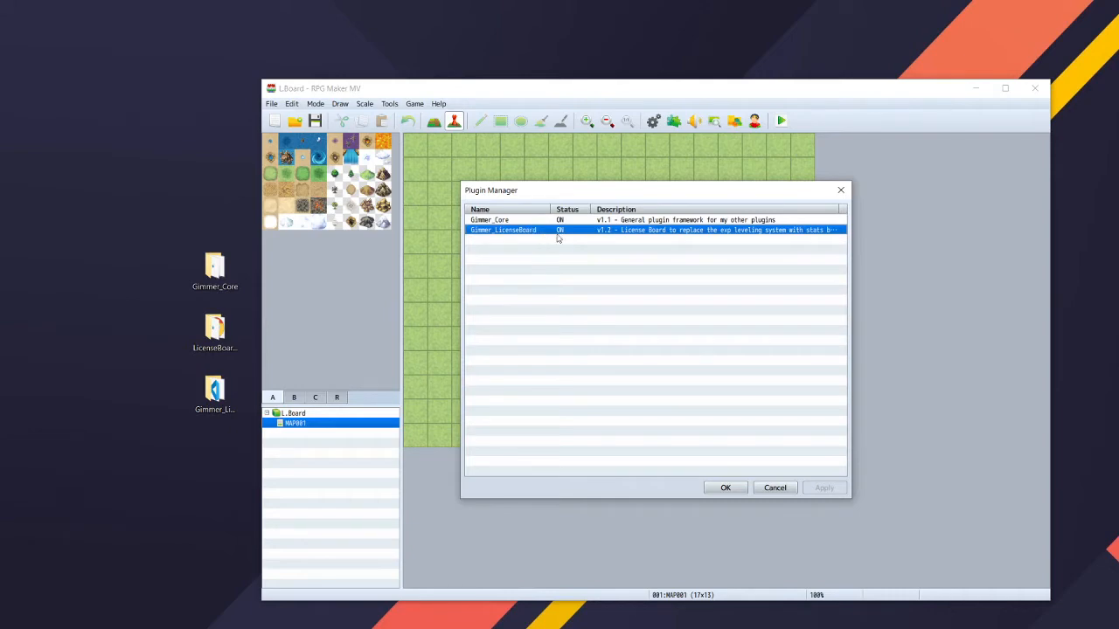
pyautogui.doubleClick(543, 231)
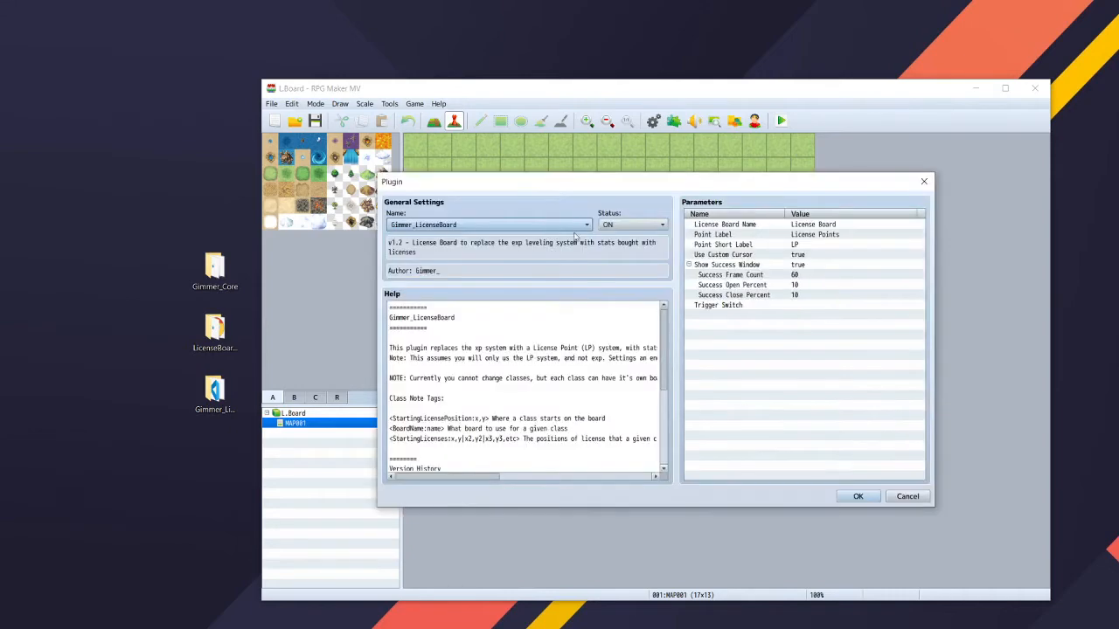
pyautogui.moveTo(661, 191); pyautogui.dragTo(604, 210)
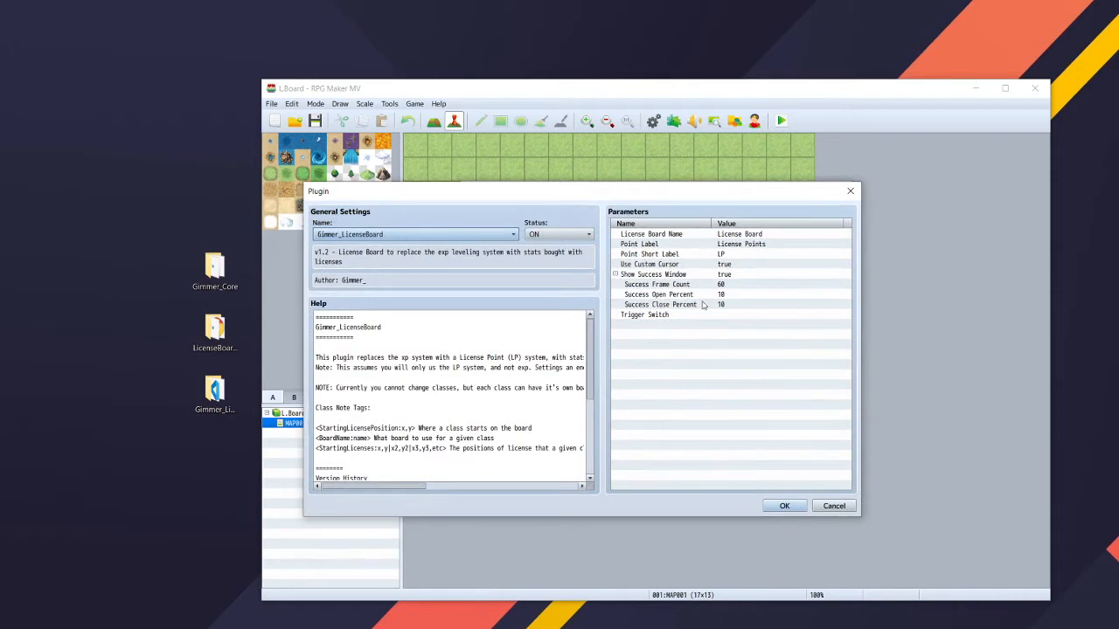
# Review the License Board Name, Point Label, Point Short Label and Use Custom Cursor parameters, accepting each one as it is.
pyautogui.doubleClick(730, 240)
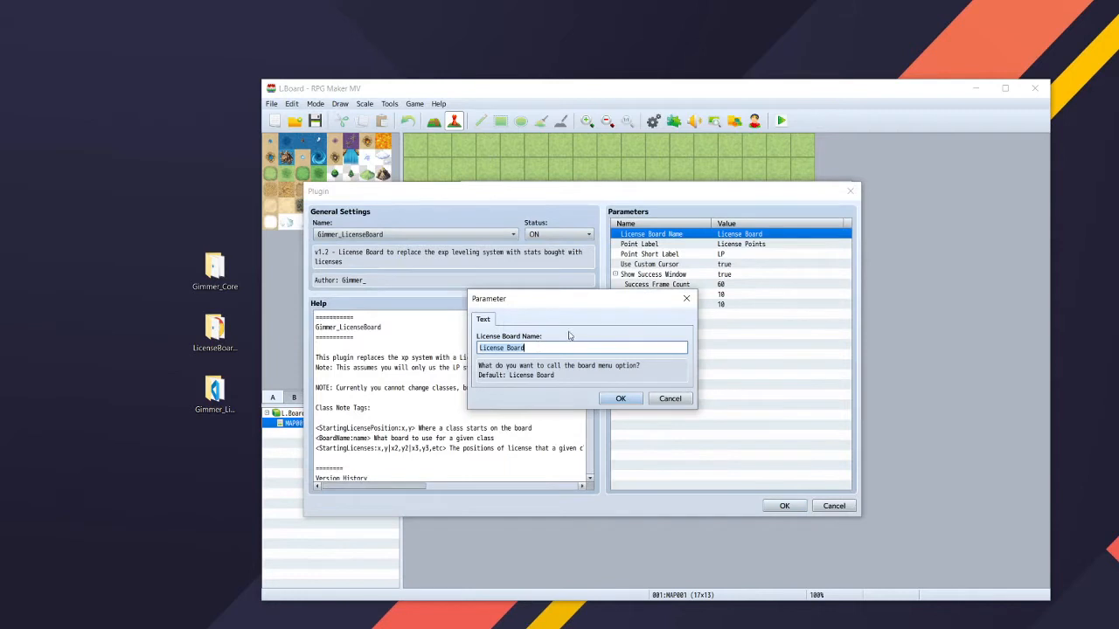
pyautogui.click(621, 399)
pyautogui.doubleClick(647, 243)
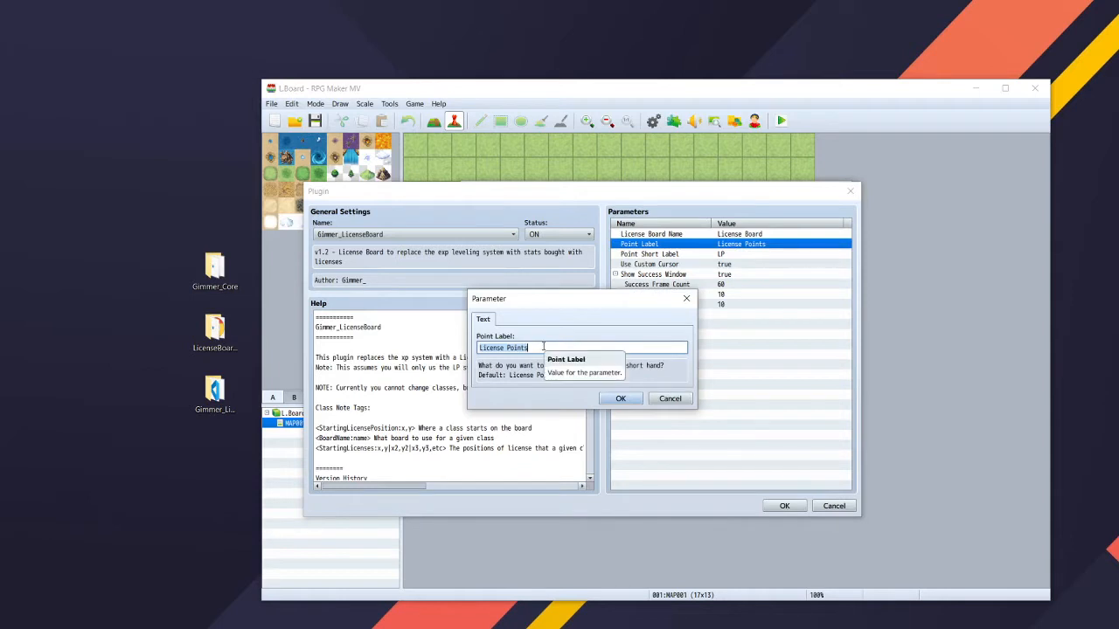
pyautogui.click(620, 399)
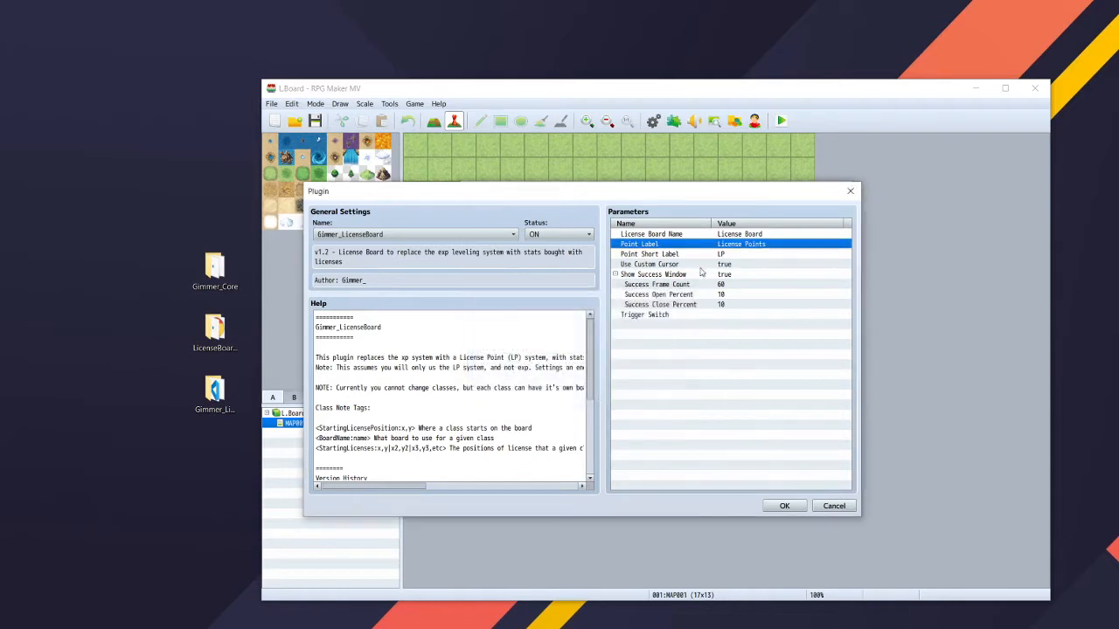
pyautogui.doubleClick(720, 253)
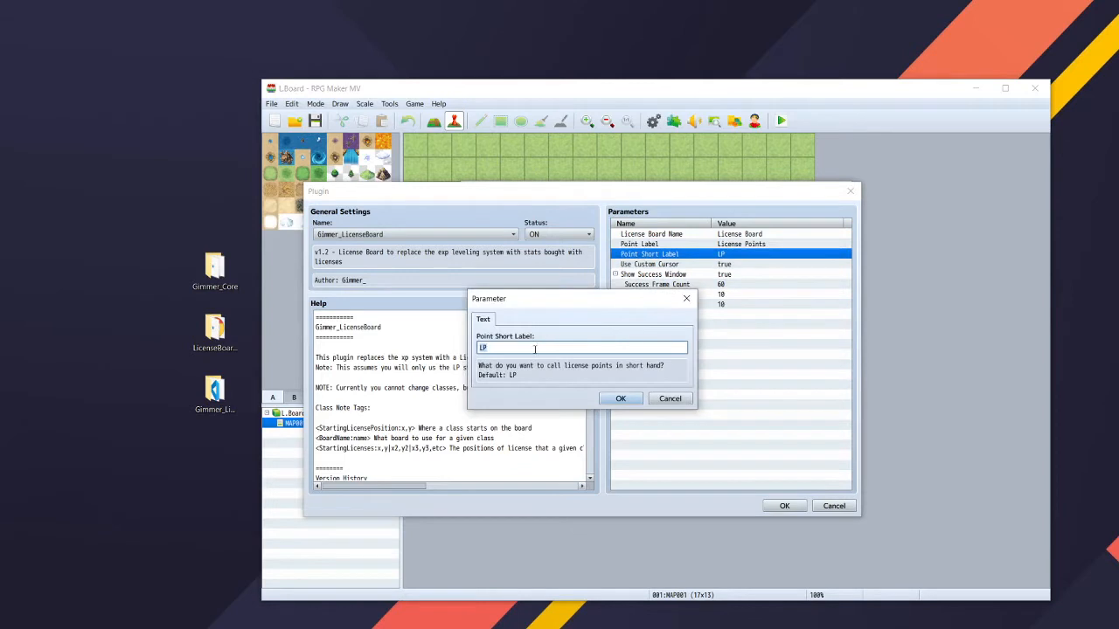
pyautogui.click(620, 398)
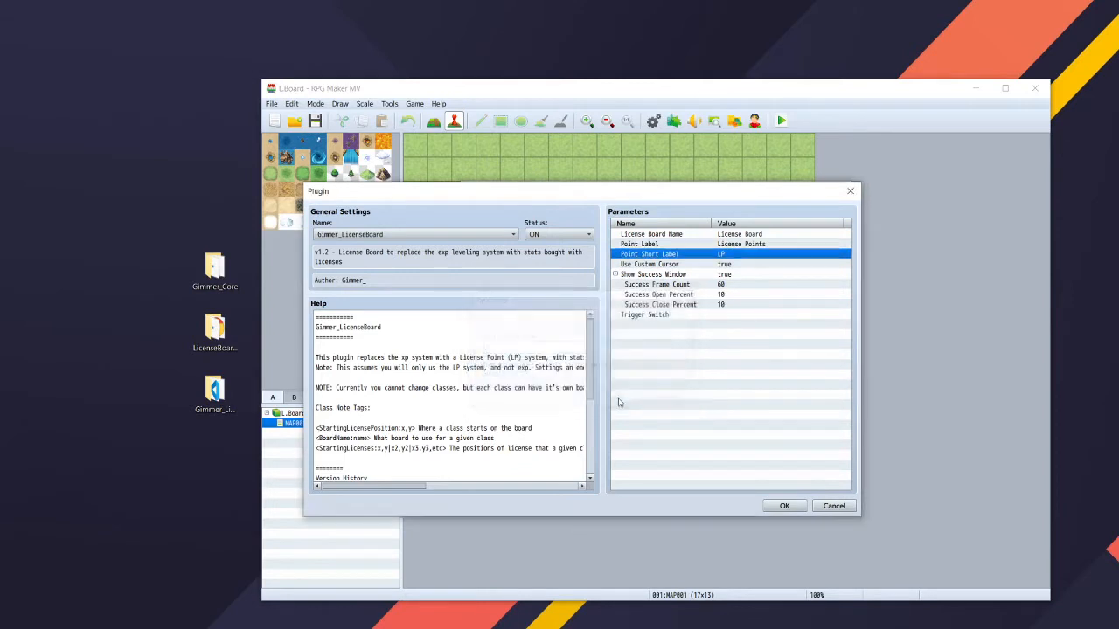
pyautogui.doubleClick(688, 265)
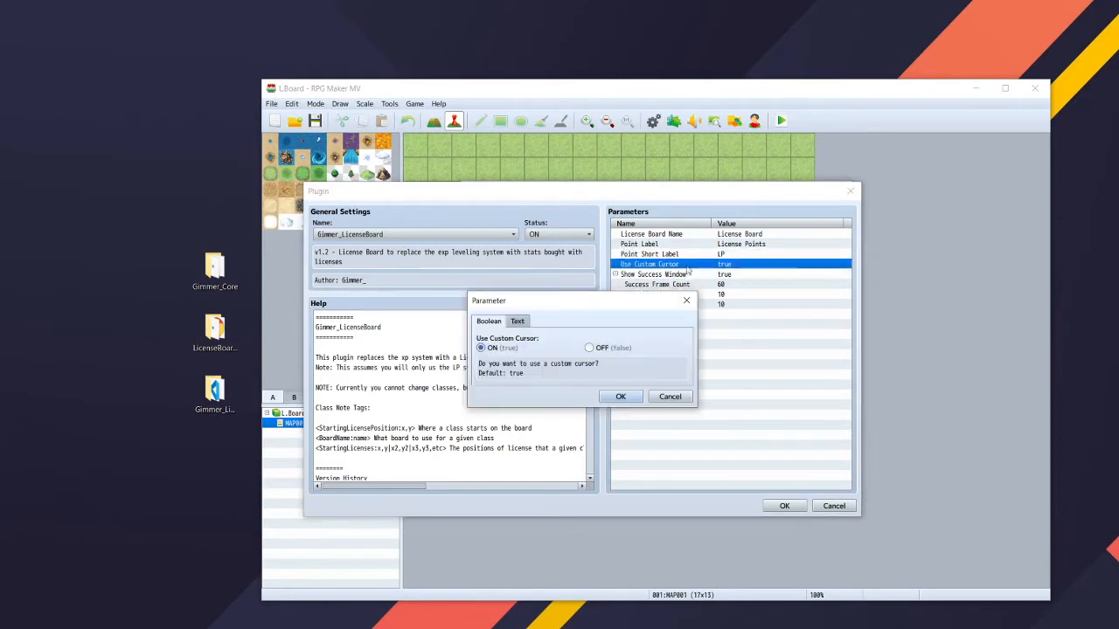
pyautogui.click(621, 398)
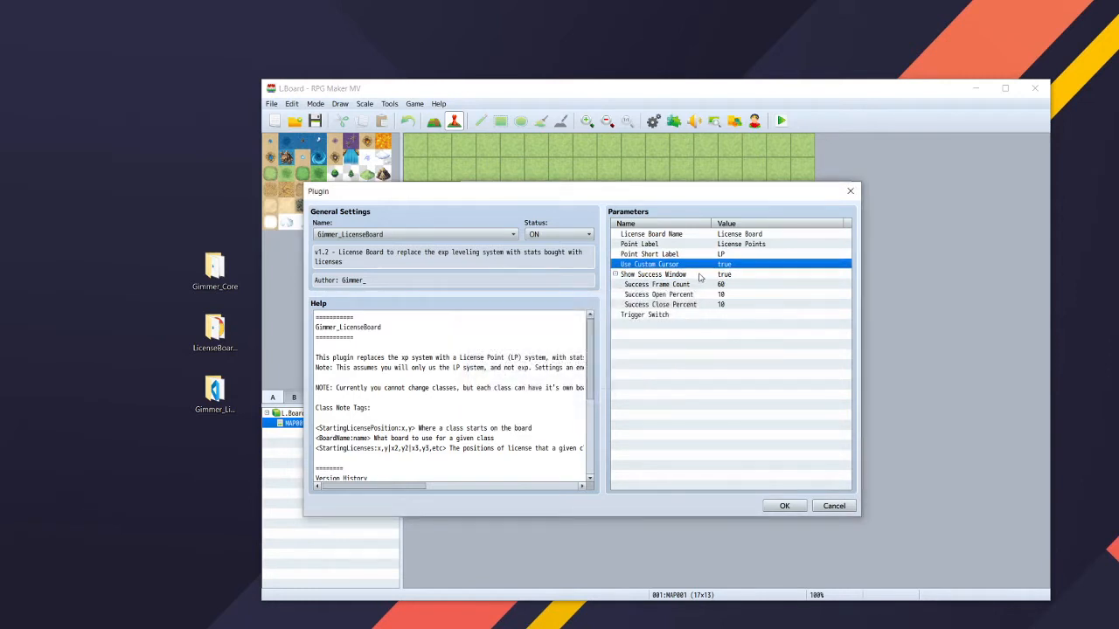
# Review the success window parameters and the Trigger Switch, then accept and close the plugin settings and the Plugin Manager.
pyautogui.click(699, 274)
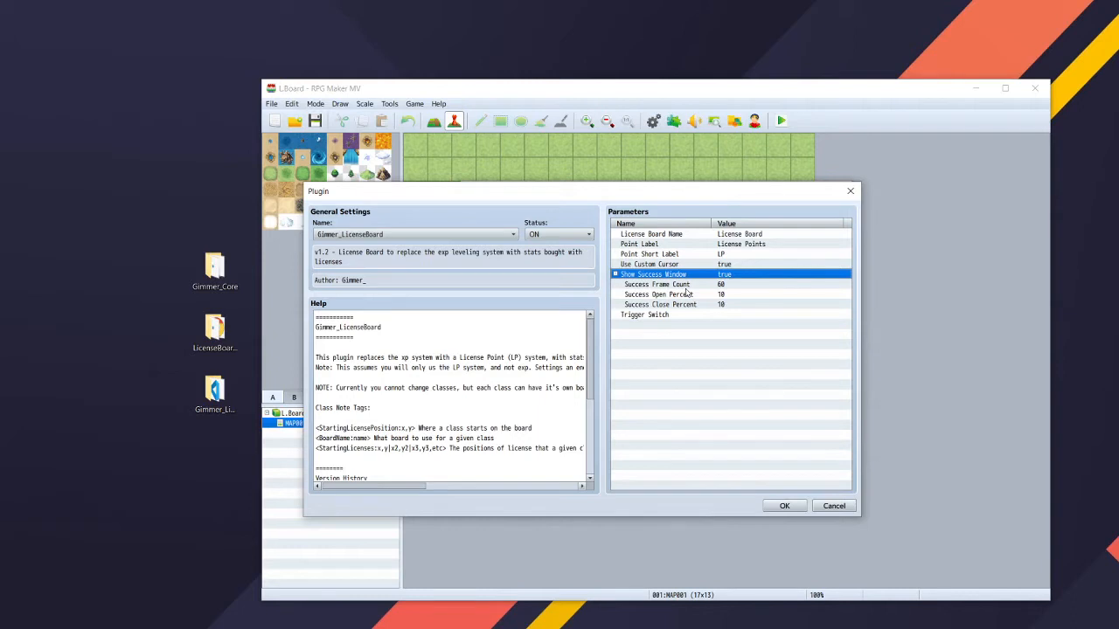
pyautogui.click(670, 284)
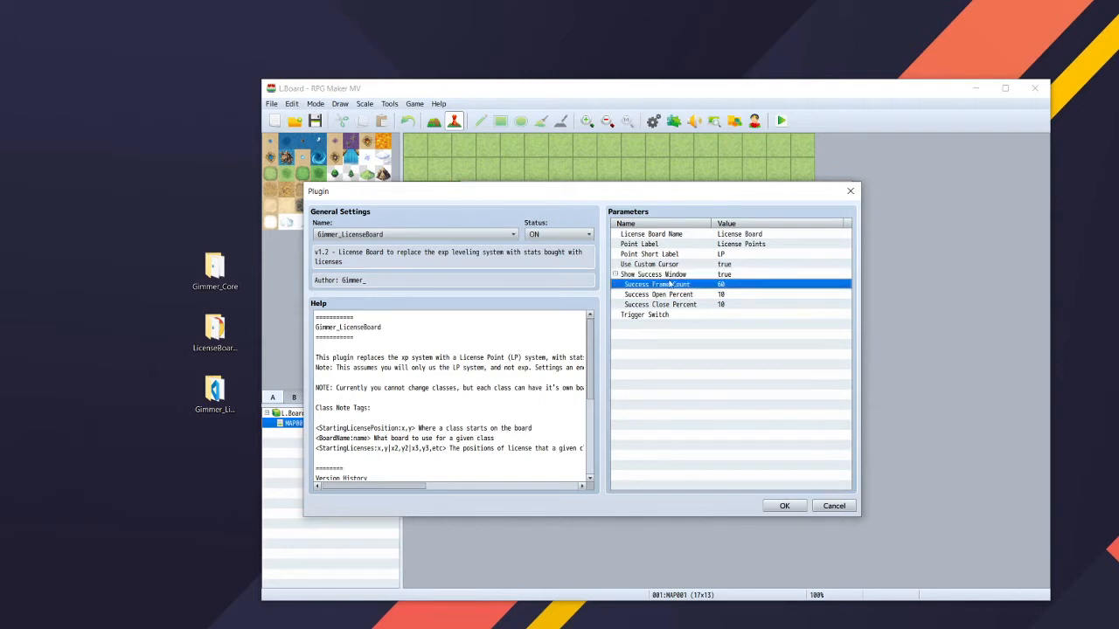
pyautogui.click(682, 298)
pyautogui.click(686, 306)
pyautogui.click(686, 297)
pyautogui.click(687, 287)
pyautogui.click(689, 298)
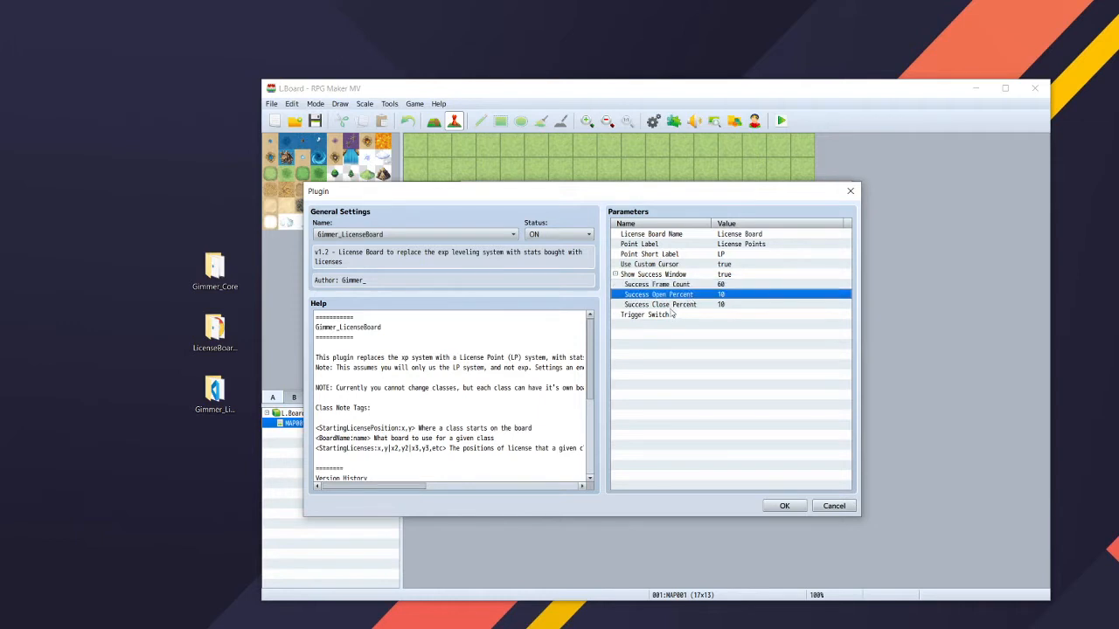
pyautogui.click(671, 316)
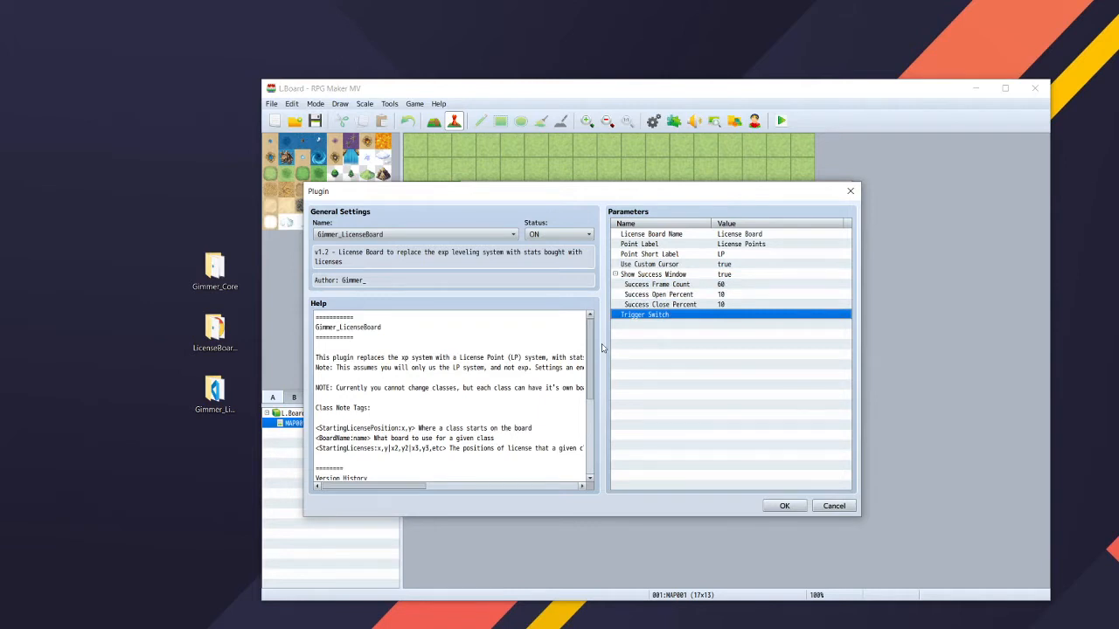
pyautogui.doubleClick(647, 315)
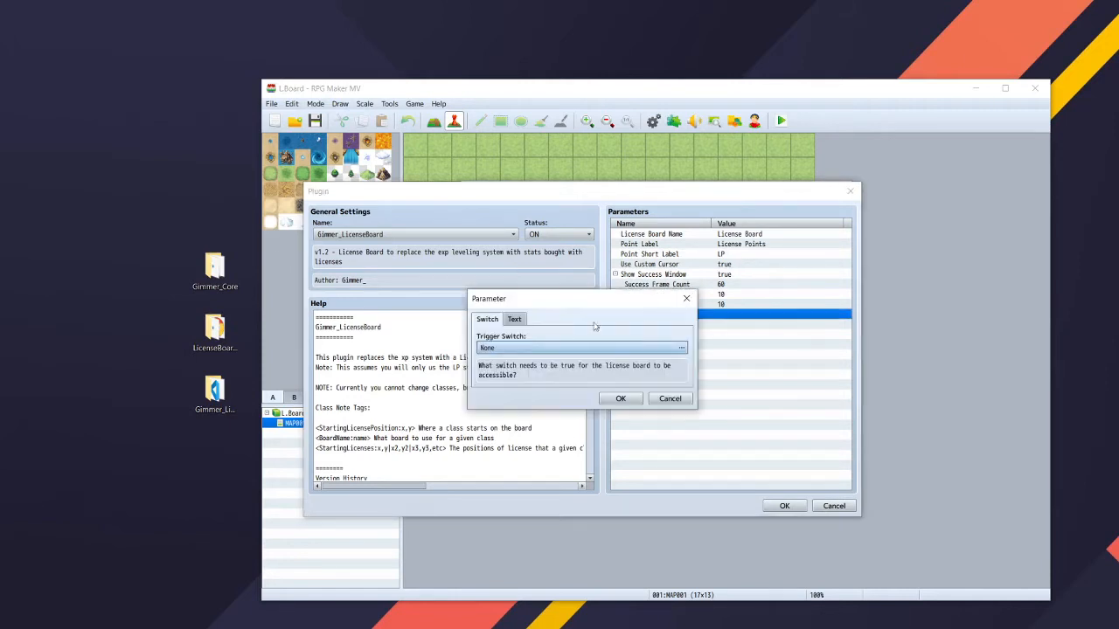
pyautogui.click(622, 399)
pyautogui.click(784, 506)
pyautogui.click(729, 488)
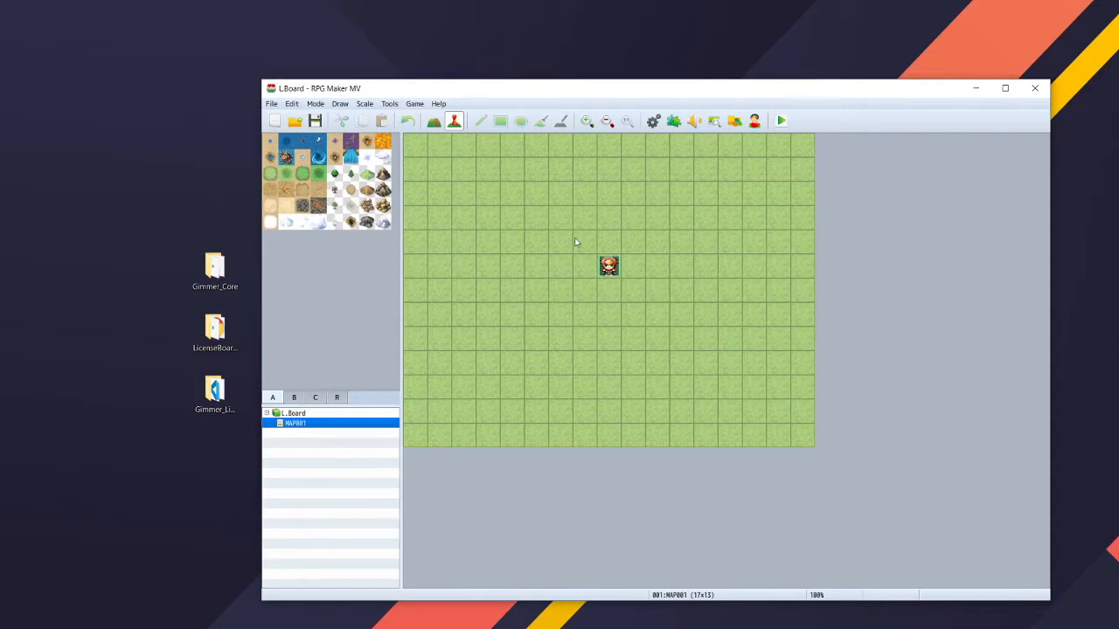
# Create a new 17 by 13 map with the default properties and place it directly under the L.Board project.
pyautogui.moveTo(686, 96); pyautogui.dragTo(689, 90)
pyautogui.rightClick(317, 417)
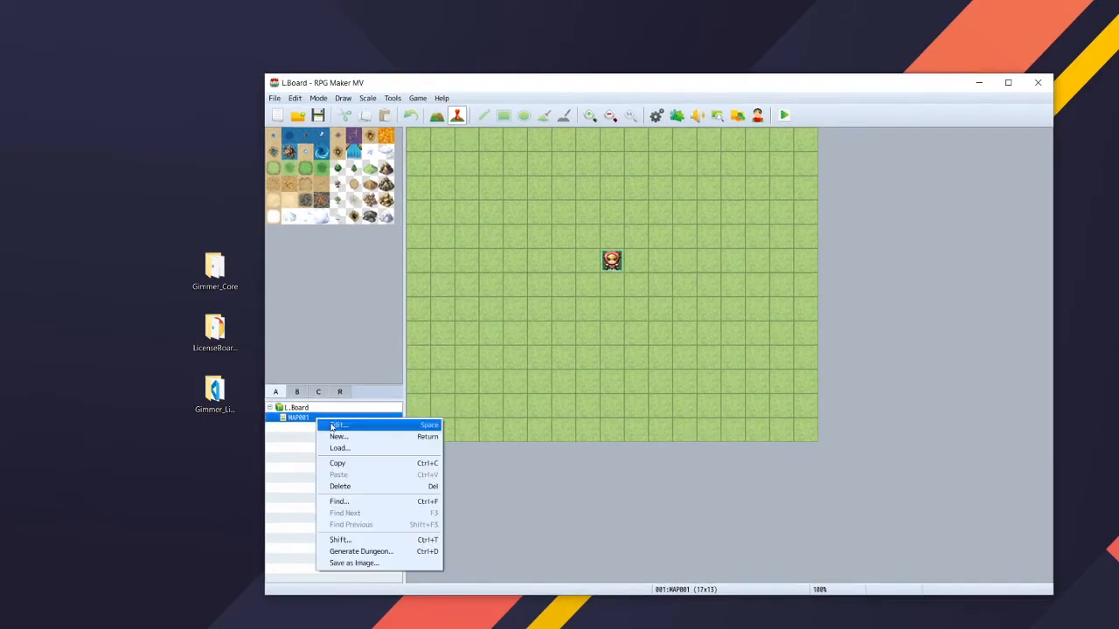
pyautogui.click(296, 423)
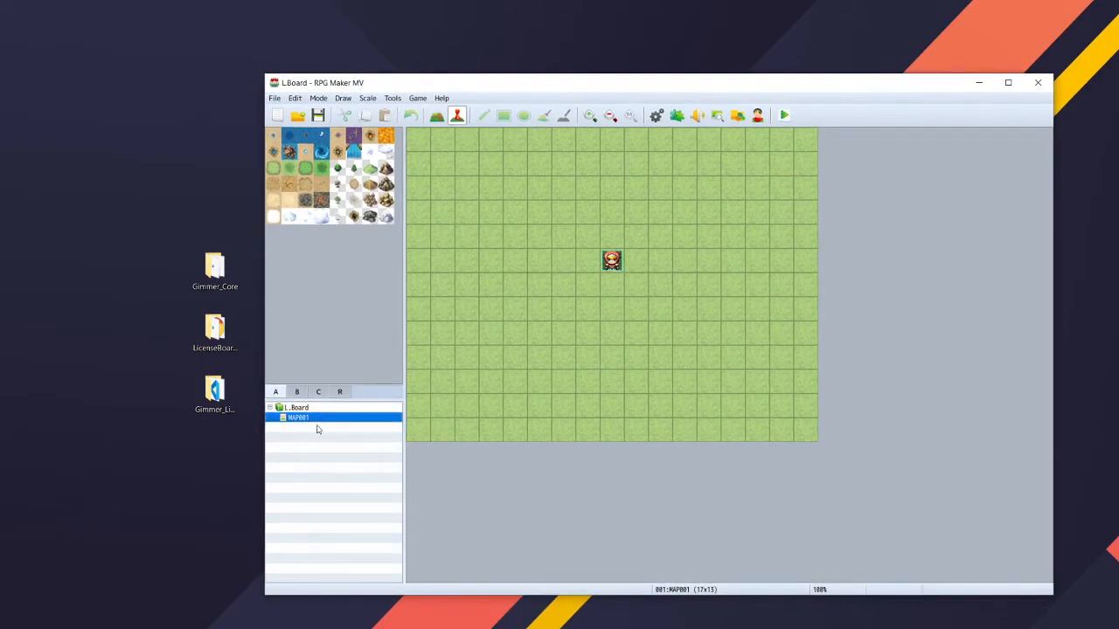
pyautogui.press('Return')
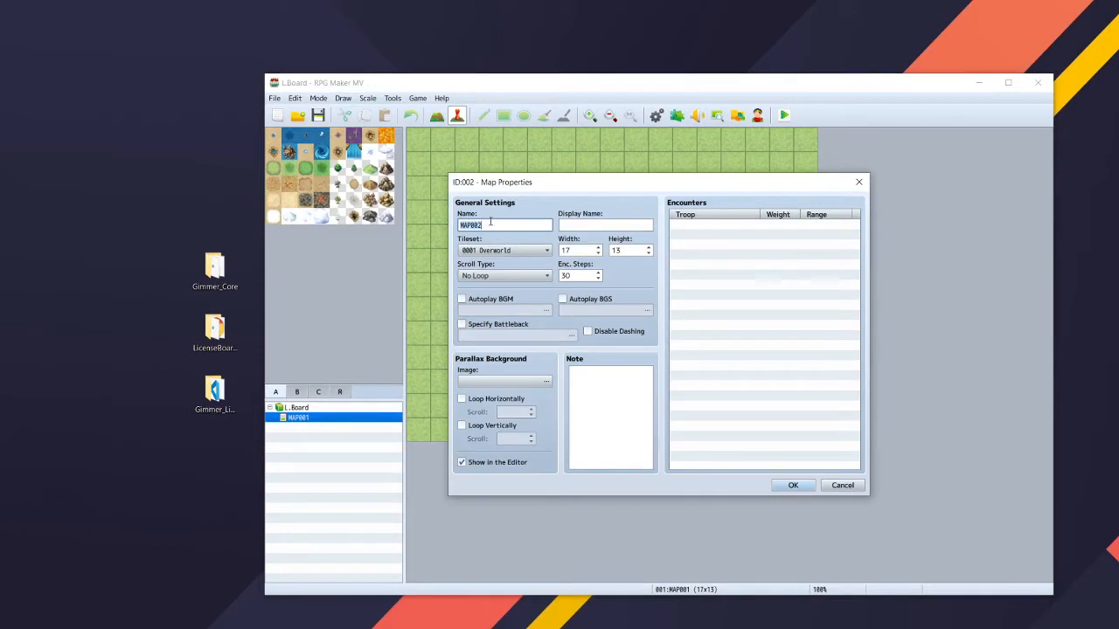
pyautogui.click(781, 485)
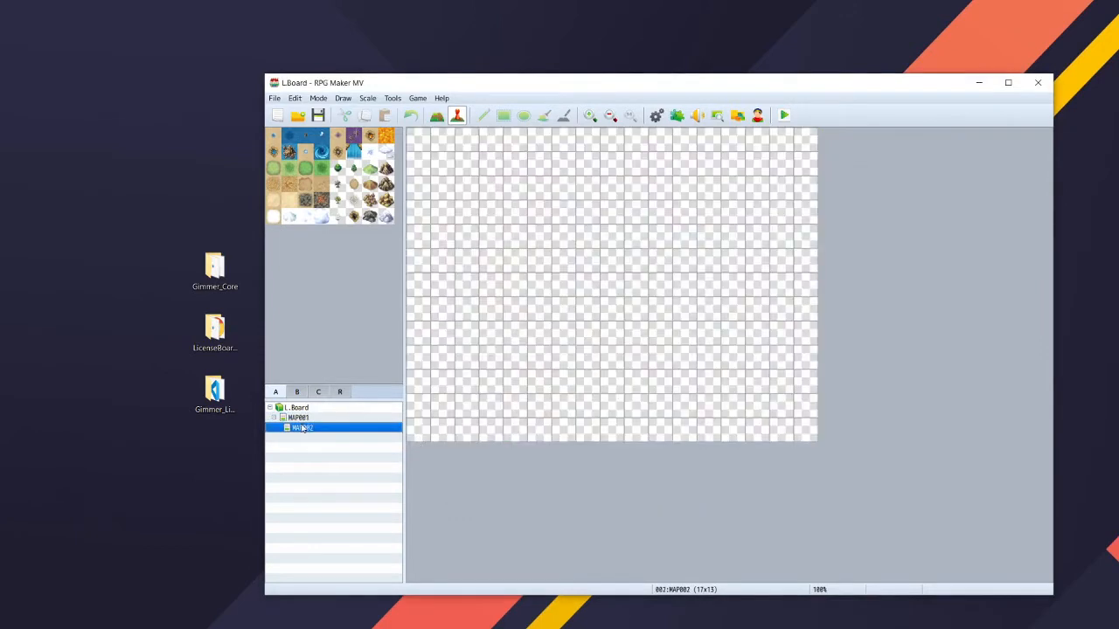
pyautogui.click(298, 391)
pyautogui.click(318, 391)
pyautogui.click(278, 392)
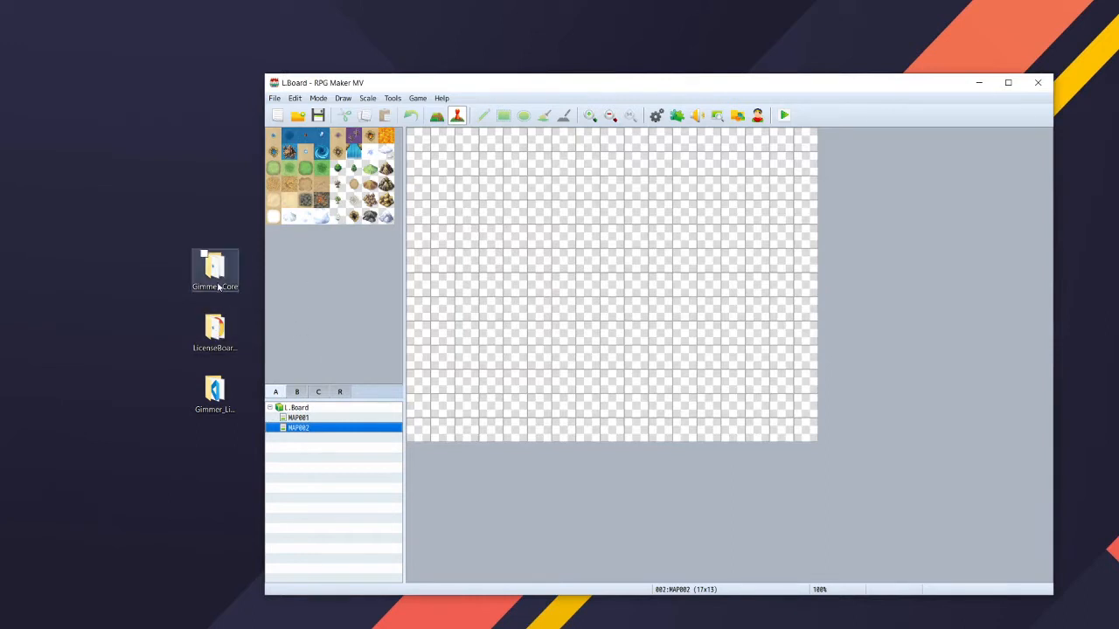
# View the License_Tileset image from the LicenseBoardMaker desktop folder, then close the image and the folder.
pyautogui.doubleClick(219, 330)
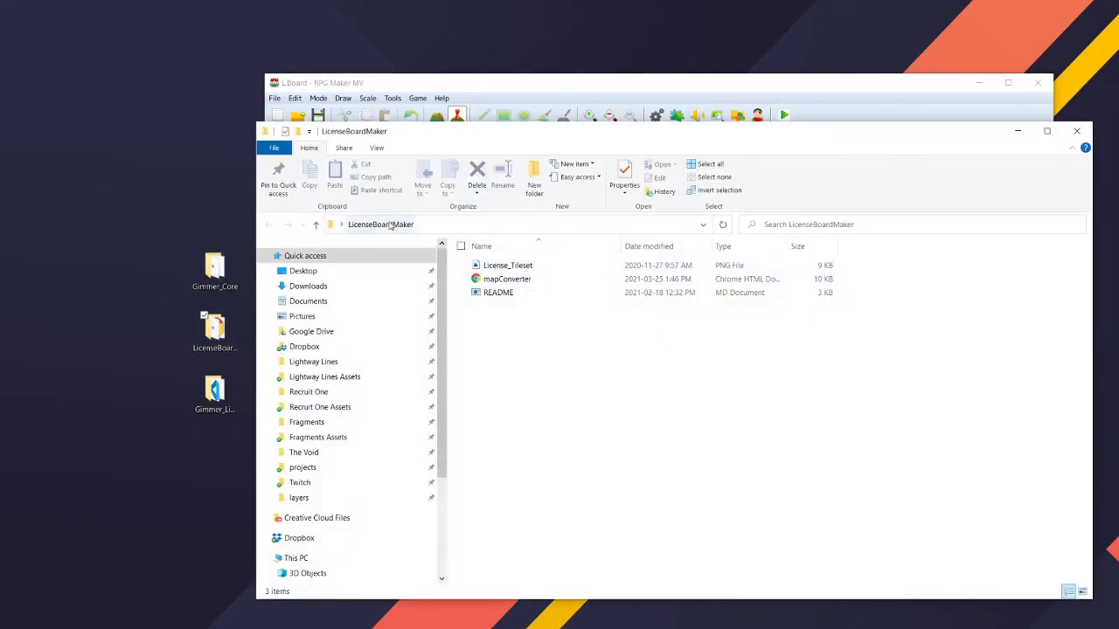
pyautogui.click(507, 267)
pyautogui.doubleClick(507, 268)
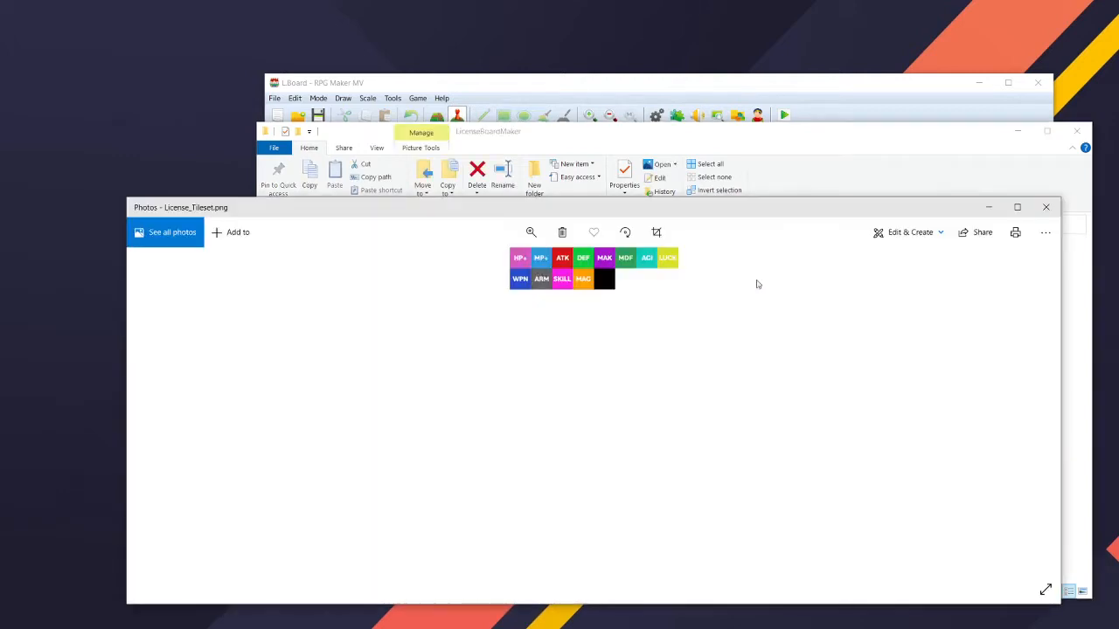
pyautogui.click(1044, 200)
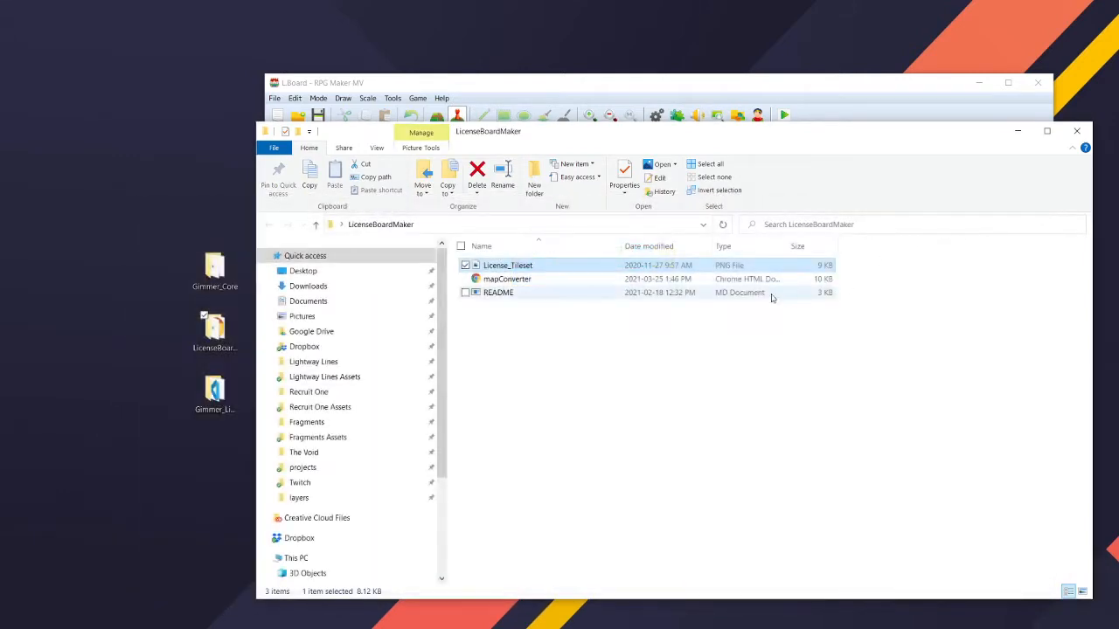
pyautogui.click(1074, 131)
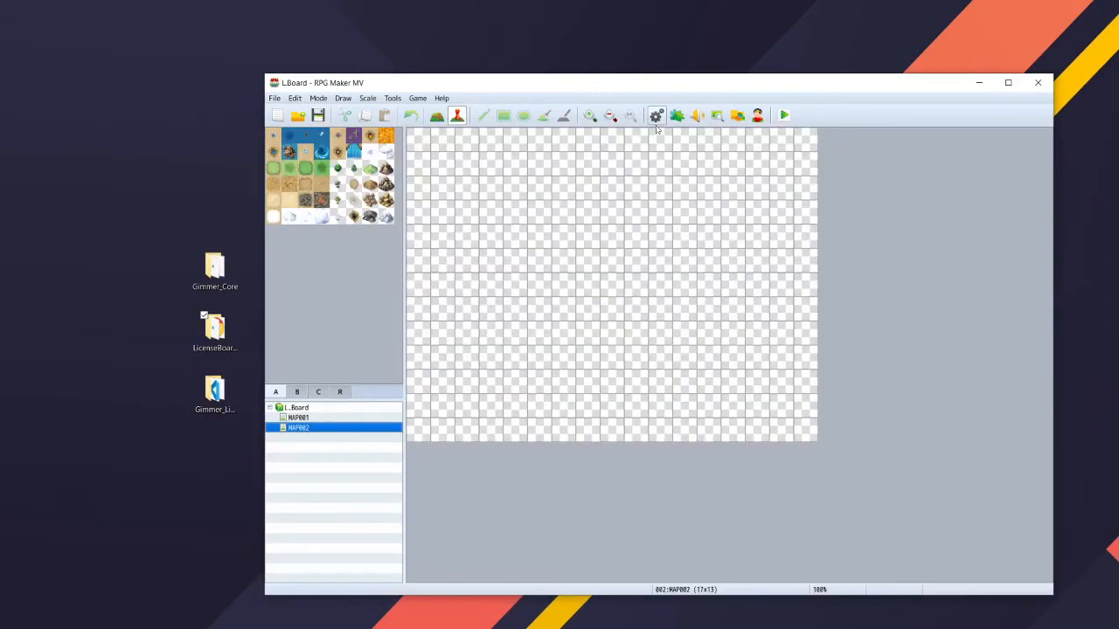
# In the database, assign License_Tileset as the A5 (Normal) image of the Overworld tileset.
pyautogui.click(657, 118)
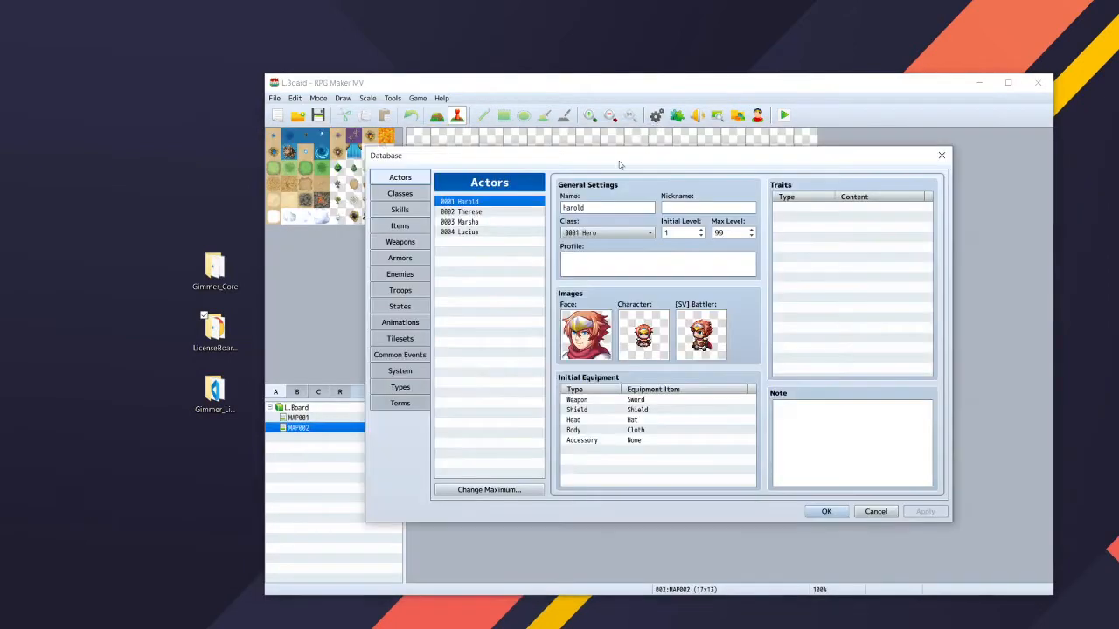
pyautogui.click(401, 339)
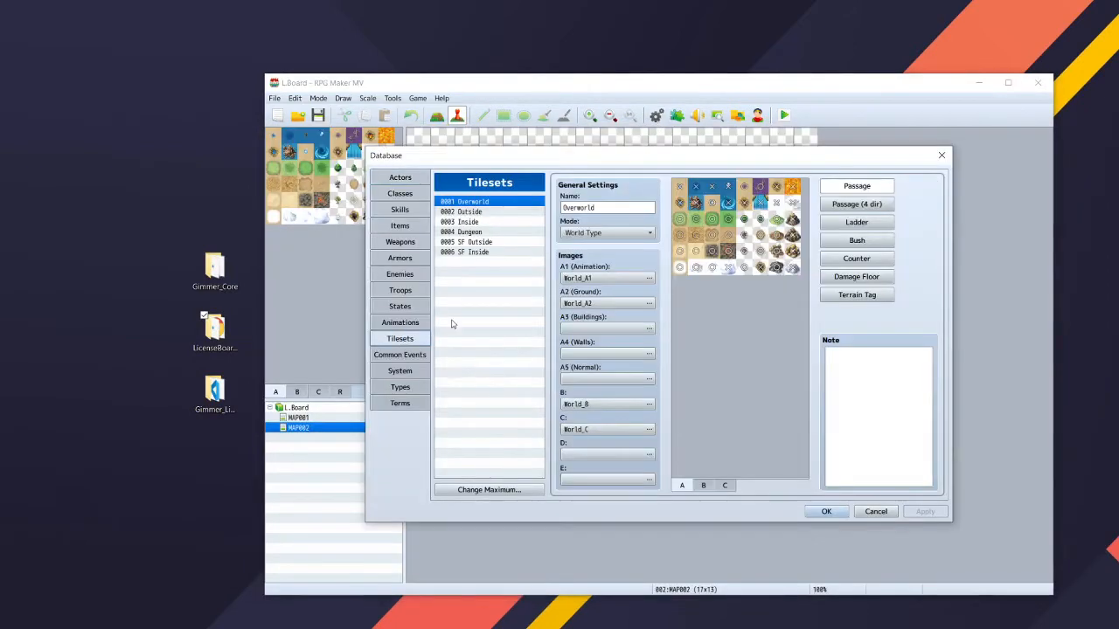
pyautogui.doubleClick(551, 381)
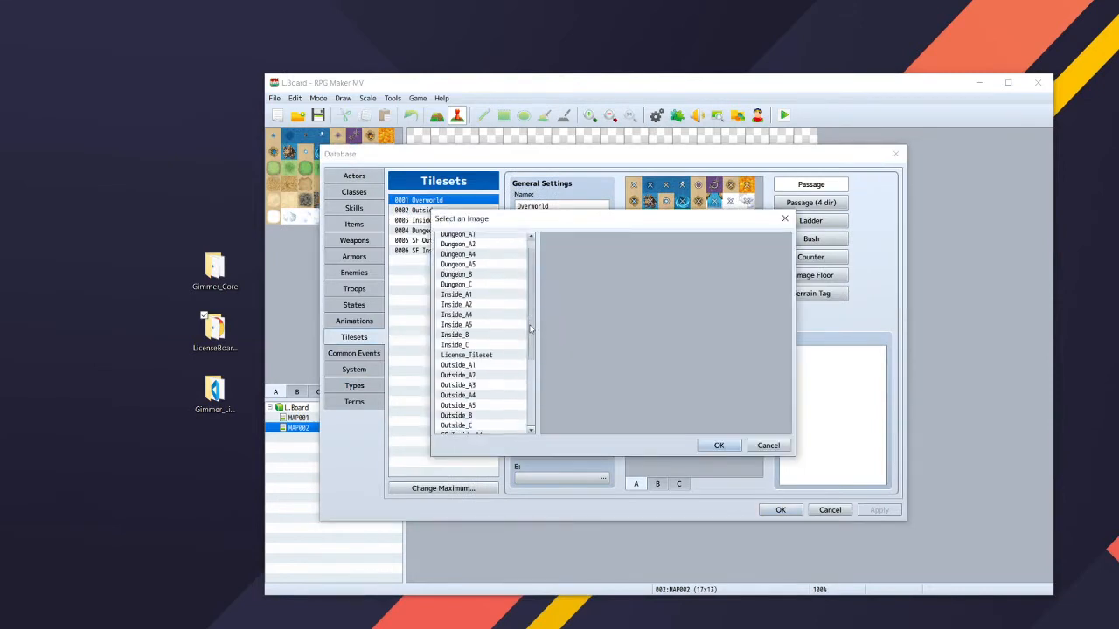
pyautogui.scroll(-2, 477, 348)
pyautogui.click(470, 345)
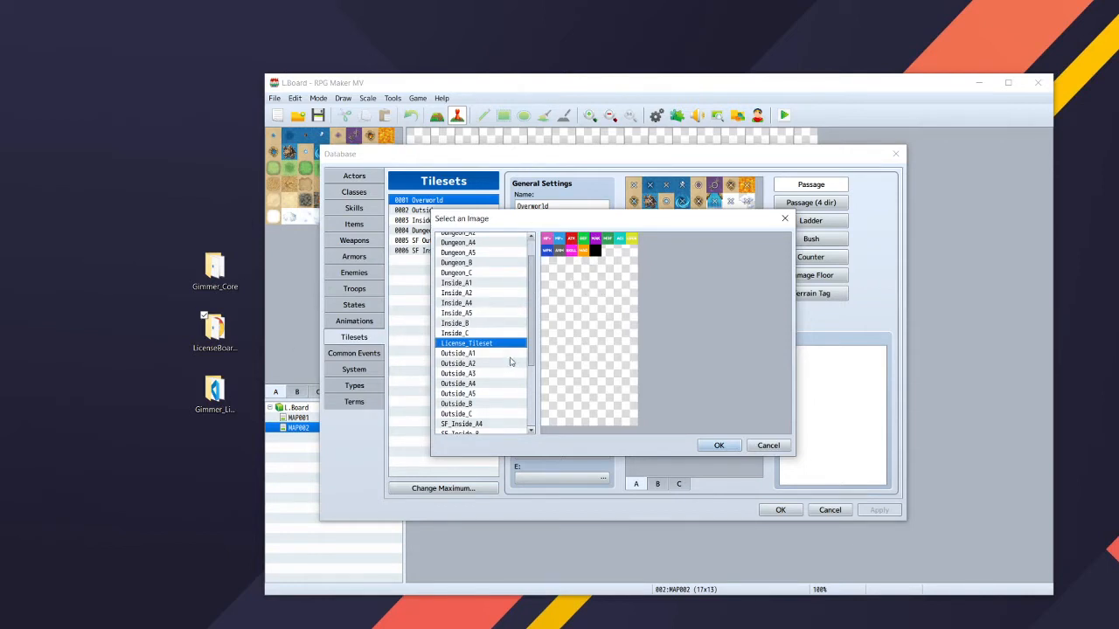
pyautogui.click(716, 446)
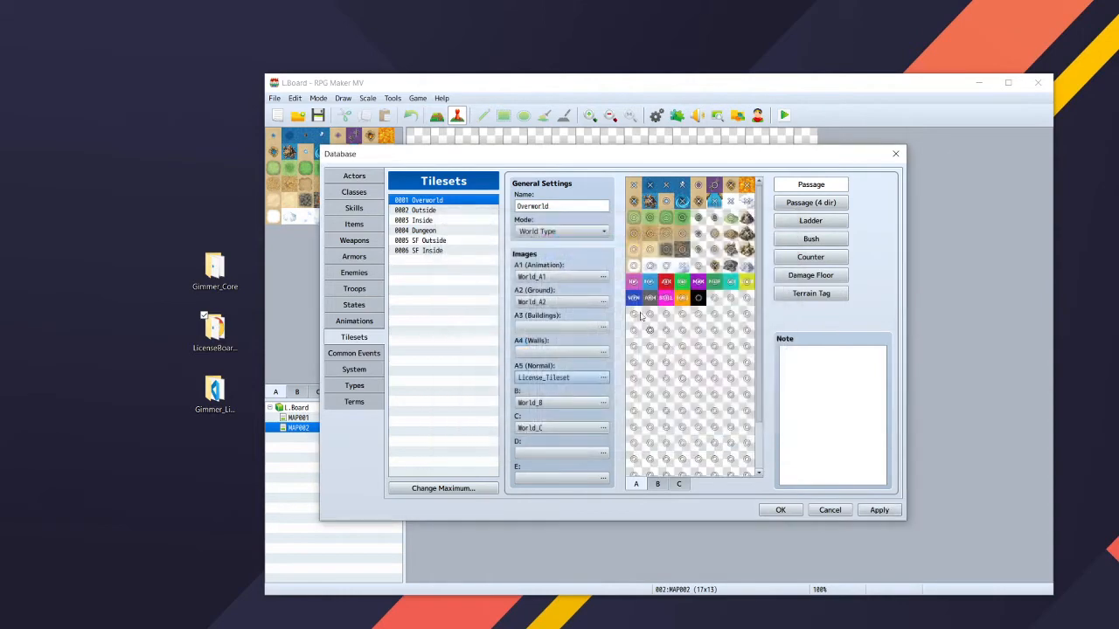
# Apply and close the database settings, then switch to map drawing and paint three HP+ tiles near the centre of MAP002.
pyautogui.click(878, 509)
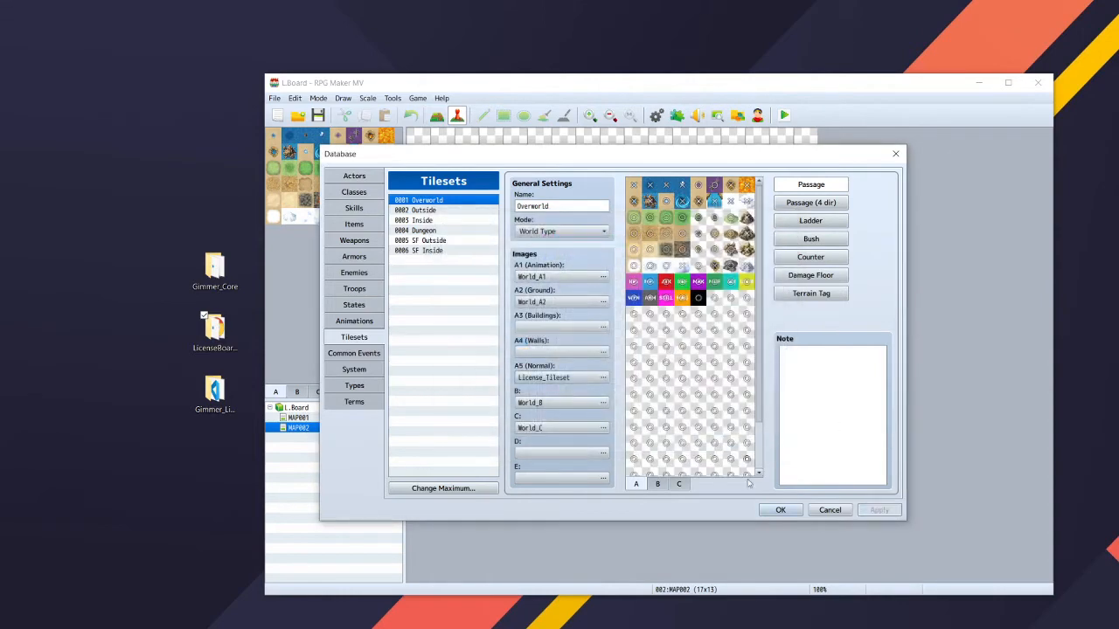
pyautogui.click(781, 511)
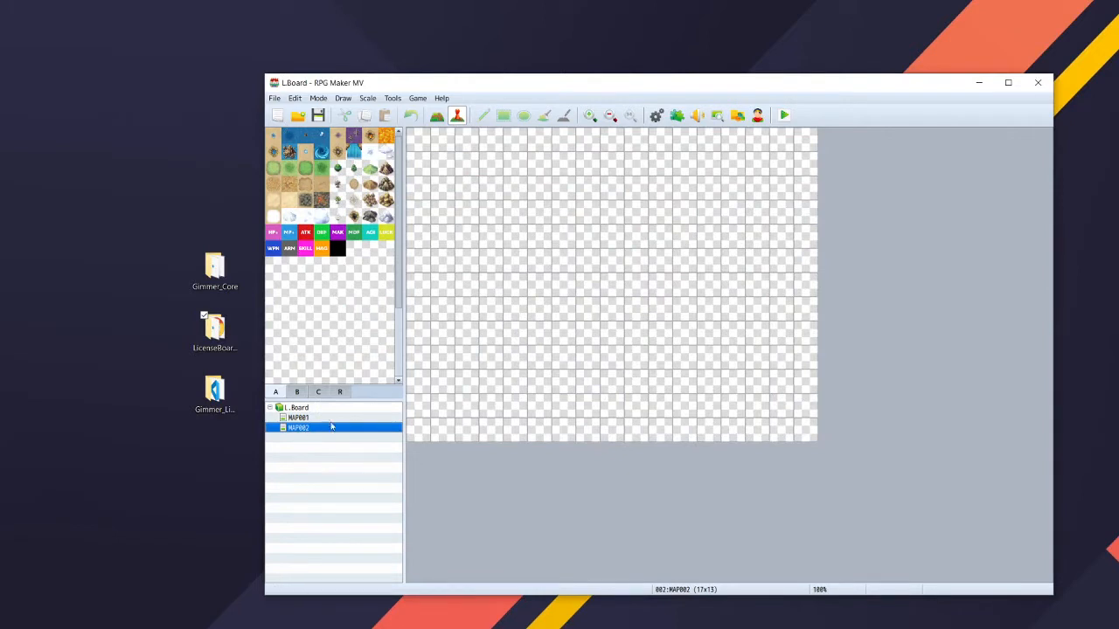
pyautogui.press('F5')
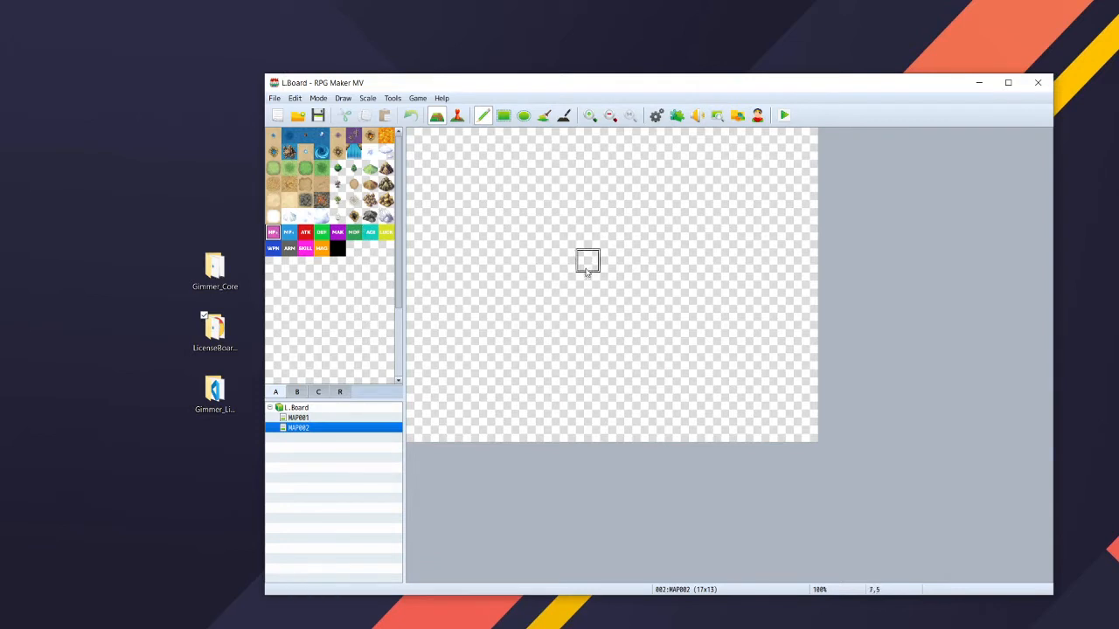
pyautogui.click(587, 259)
pyautogui.click(563, 261)
pyautogui.click(587, 236)
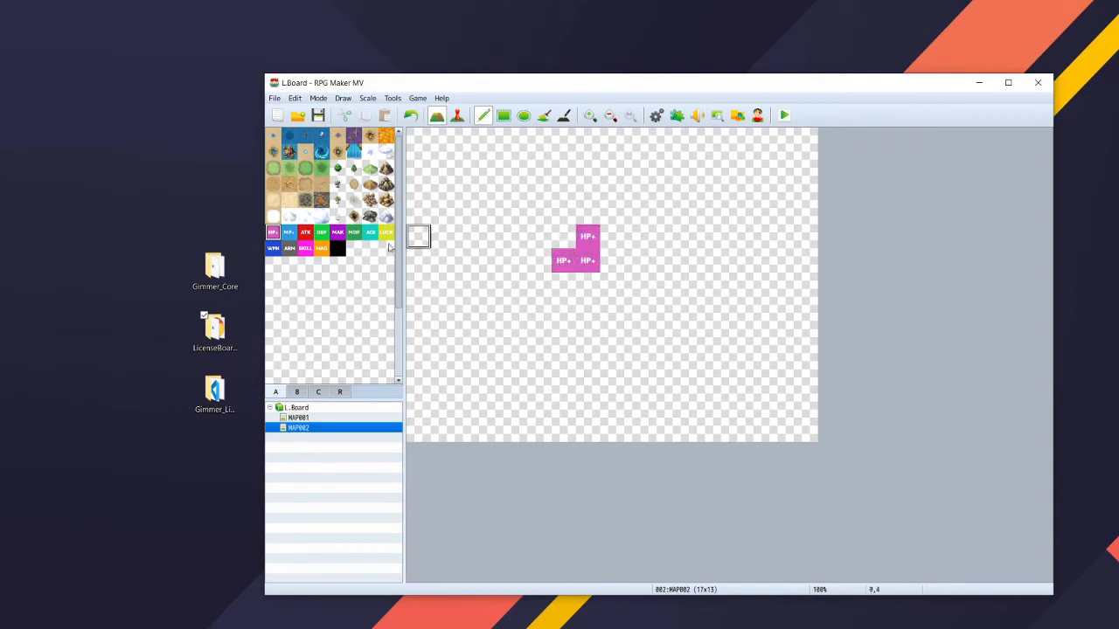
# Paint three MP+ tiles directly to the right of the HP+ tiles.
pyautogui.click(289, 233)
pyautogui.click(612, 260)
pyautogui.click(612, 236)
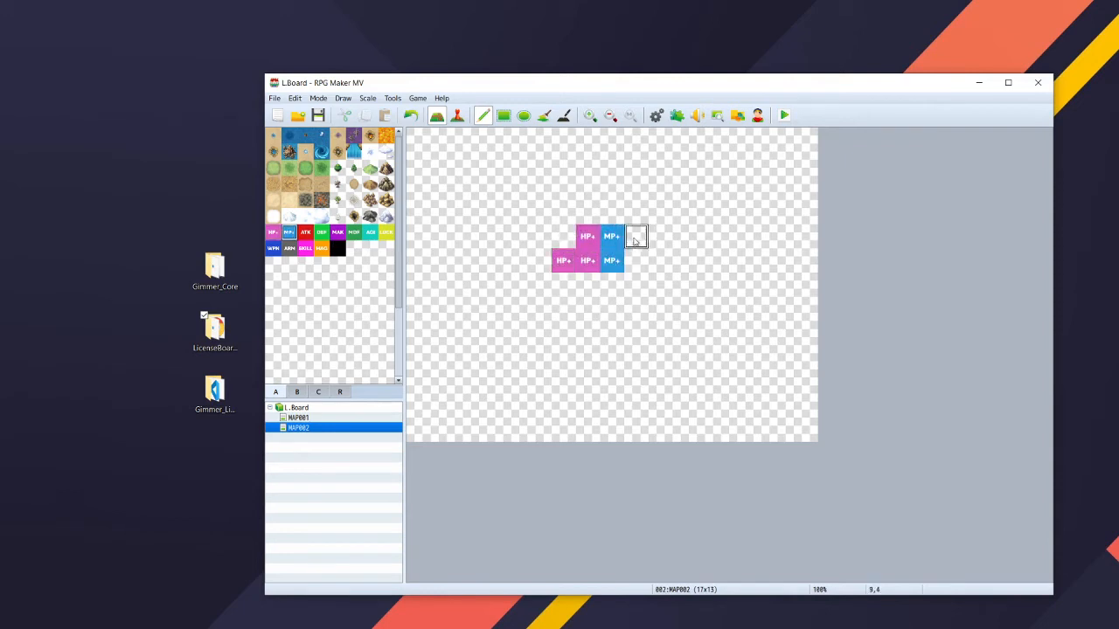
pyautogui.click(637, 236)
# Paint four ATK tiles below and left of the HP+ tiles, and three DEF tiles below and right of the MP+ tiles.
pyautogui.click(305, 232)
pyautogui.moveTo(587, 285); pyautogui.dragTo(539, 308)
pyautogui.click(321, 232)
pyautogui.moveTo(637, 285); pyautogui.dragTo(660, 309)
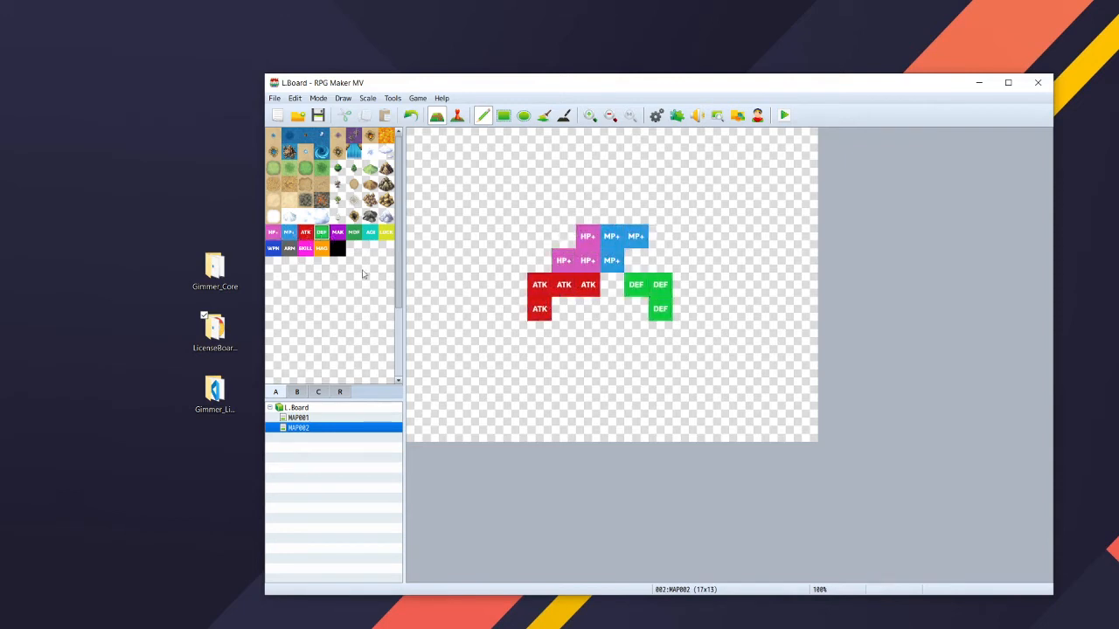
# Add MDF tiles right of MP+, LUCK and MAG tiles around the DEF group, and one HP+ tile between ATK and DEF.
pyautogui.click(354, 232)
pyautogui.moveTo(660, 261); pyautogui.dragTo(684, 236)
pyautogui.click(386, 233)
pyautogui.moveTo(612, 285)
pyautogui.mouseDown()
pyautogui.moveTo(588, 309)
pyautogui.moveTo(660, 333)
pyautogui.mouseUp()
pyautogui.click(612, 285)
pyautogui.click(322, 249)
pyautogui.click(387, 233)
pyautogui.moveTo(709, 285); pyautogui.dragTo(684, 285)
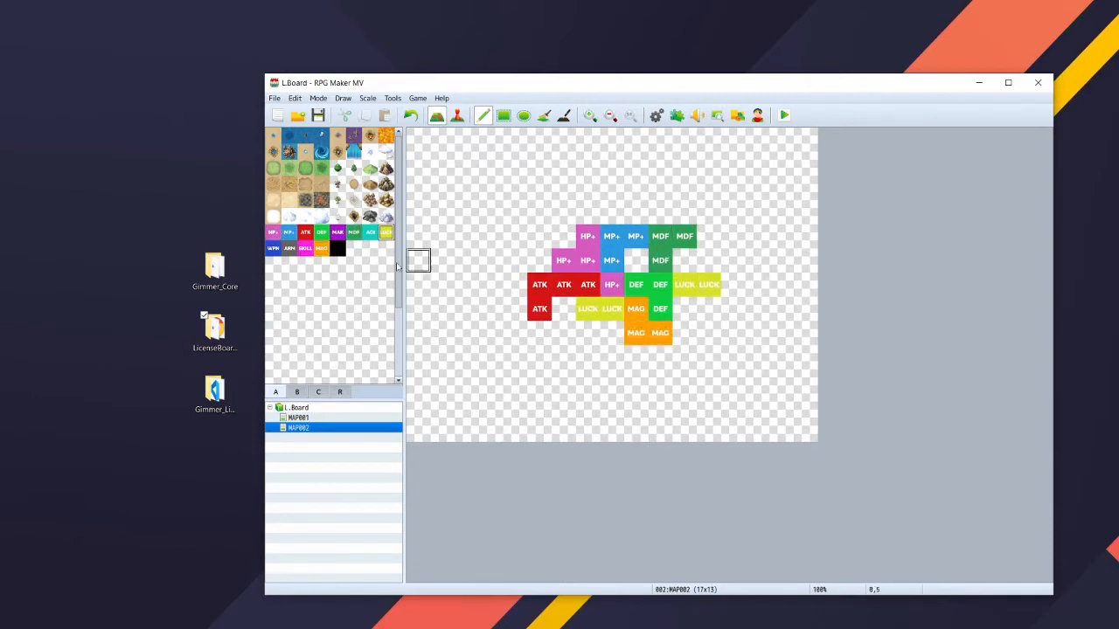
# Paint three ARM tiles on the board's left side and one AGI tile on each side of the lower MDF tile.
pyautogui.click(273, 233)
pyautogui.click(563, 236)
pyautogui.click(288, 248)
pyautogui.click(371, 233)
pyautogui.click(637, 261)
pyautogui.click(685, 261)
# Paint black tiles beside the upper HP+ and lower ATK tiles, above the MP+ tiles, below the LUCK row and down the right edge.
pyautogui.click(337, 248)
pyautogui.click(564, 308)
pyautogui.moveTo(564, 236); pyautogui.dragTo(539, 236)
pyautogui.moveTo(636, 212); pyautogui.dragTo(612, 213)
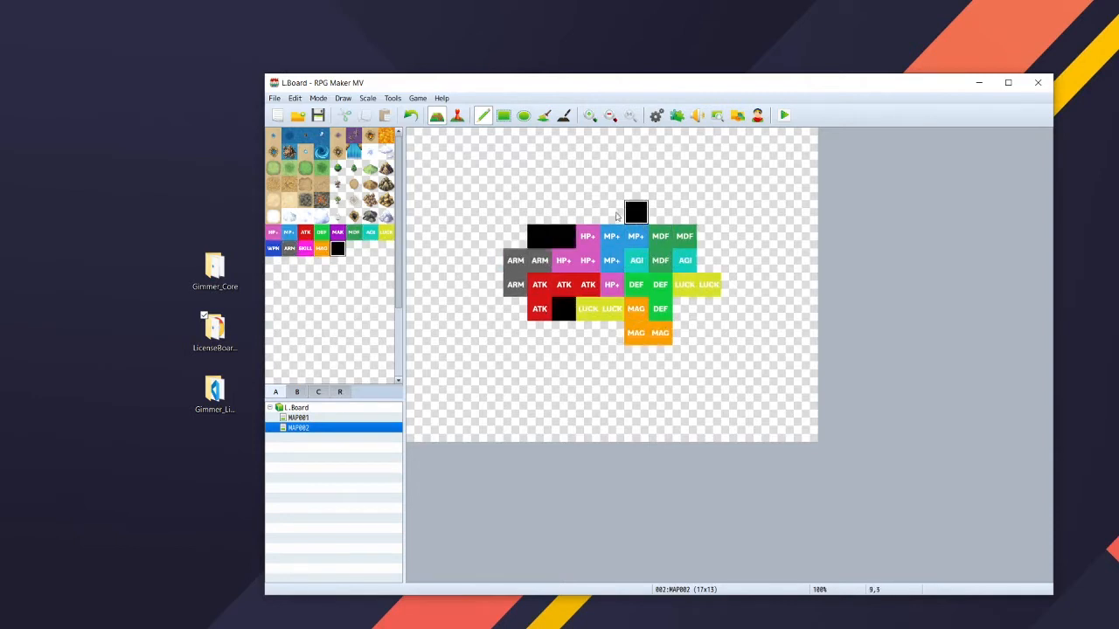
pyautogui.moveTo(636, 333); pyautogui.dragTo(612, 333)
# Paint three HP+ tiles along the board's left edge and a column of DEF tiles just right of the black column.
pyautogui.click(273, 233)
pyautogui.moveTo(516, 236); pyautogui.dragTo(491, 285)
pyautogui.click(321, 233)
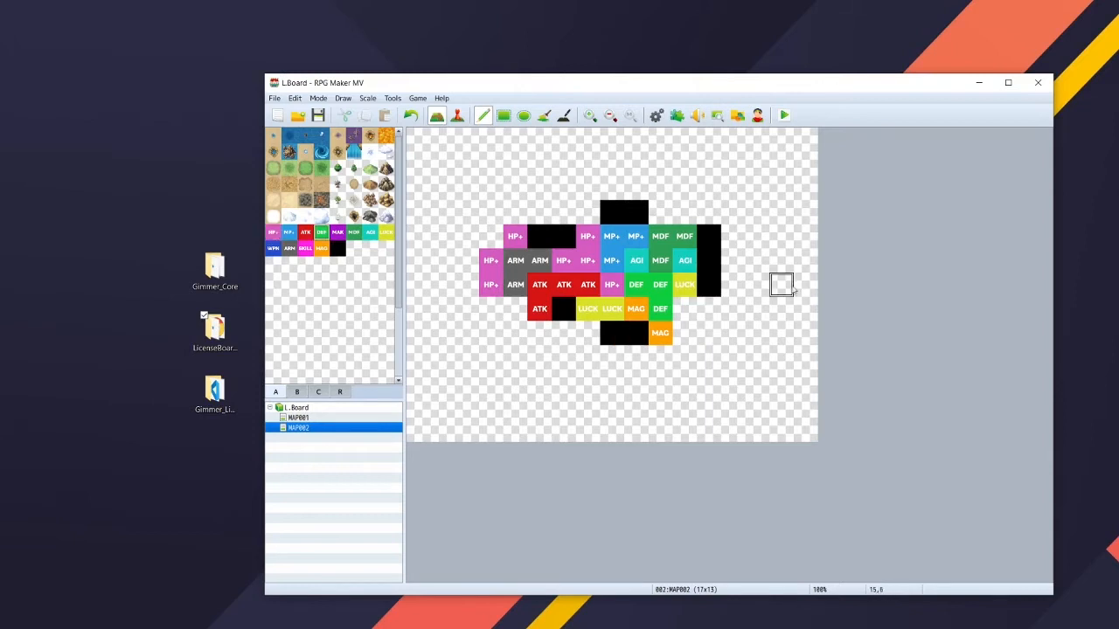
pyautogui.moveTo(733, 236); pyautogui.dragTo(733, 285)
pyautogui.click(354, 232)
pyautogui.click(733, 261)
# Paint a WPN tile between the two outer DEF tiles and three WPN tiles in the top row beside the black ones.
pyautogui.click(289, 232)
pyautogui.click(273, 248)
pyautogui.click(733, 261)
pyautogui.click(685, 213)
pyautogui.click(587, 212)
pyautogui.click(660, 212)
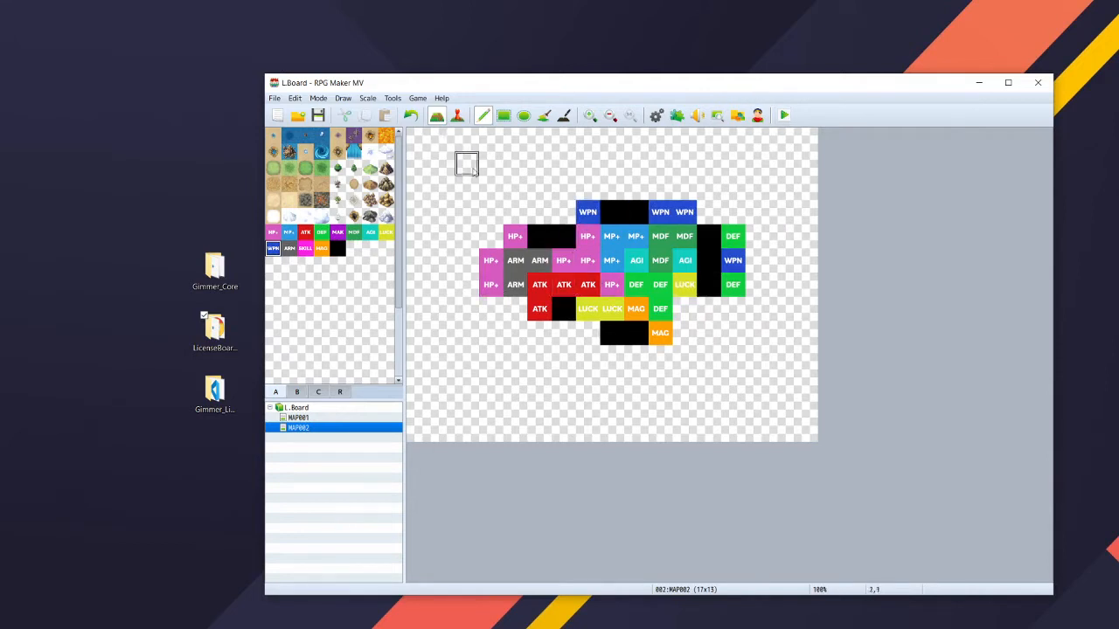
# Assign region IDs 5, 10, 20, 30 and 40 to the tiles in the middle of the board.
pyautogui.click(340, 392)
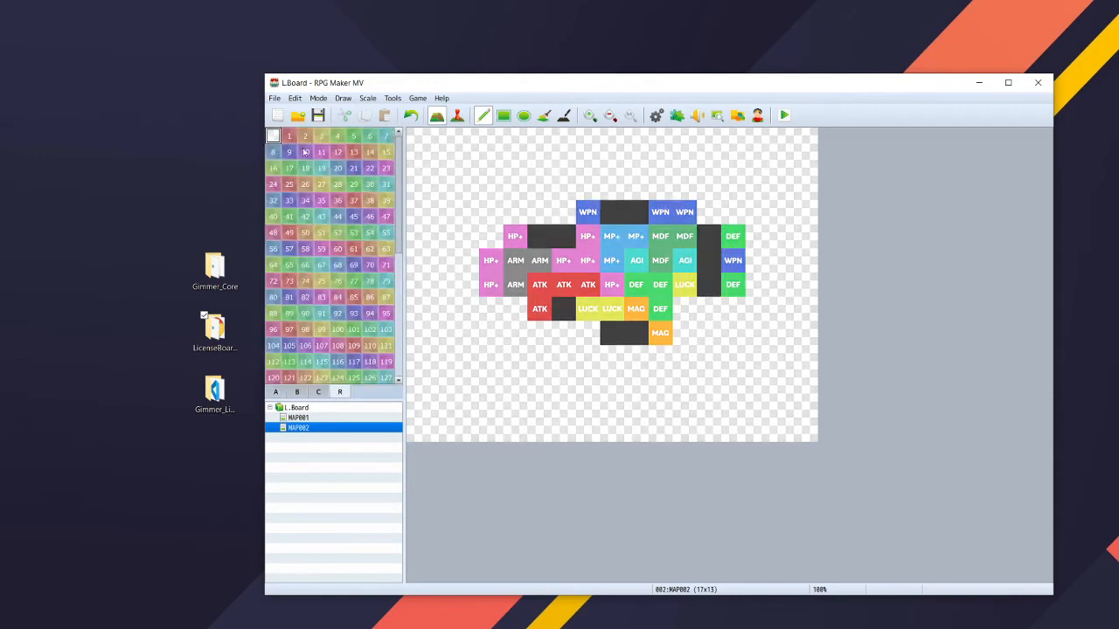
pyautogui.click(288, 137)
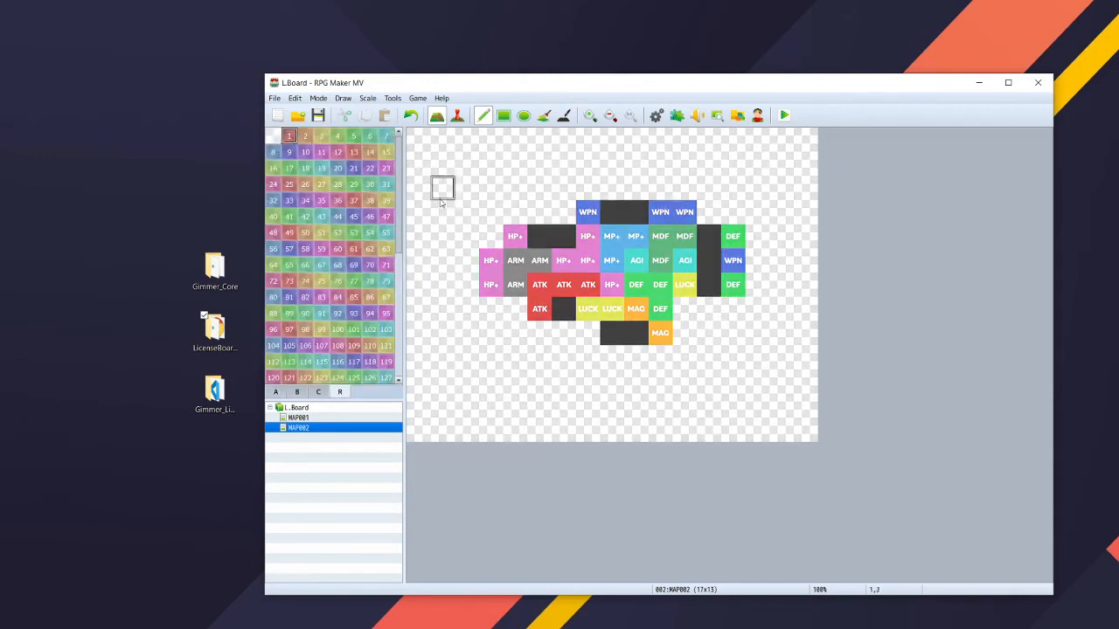
pyautogui.scroll(-5, 393, 182)
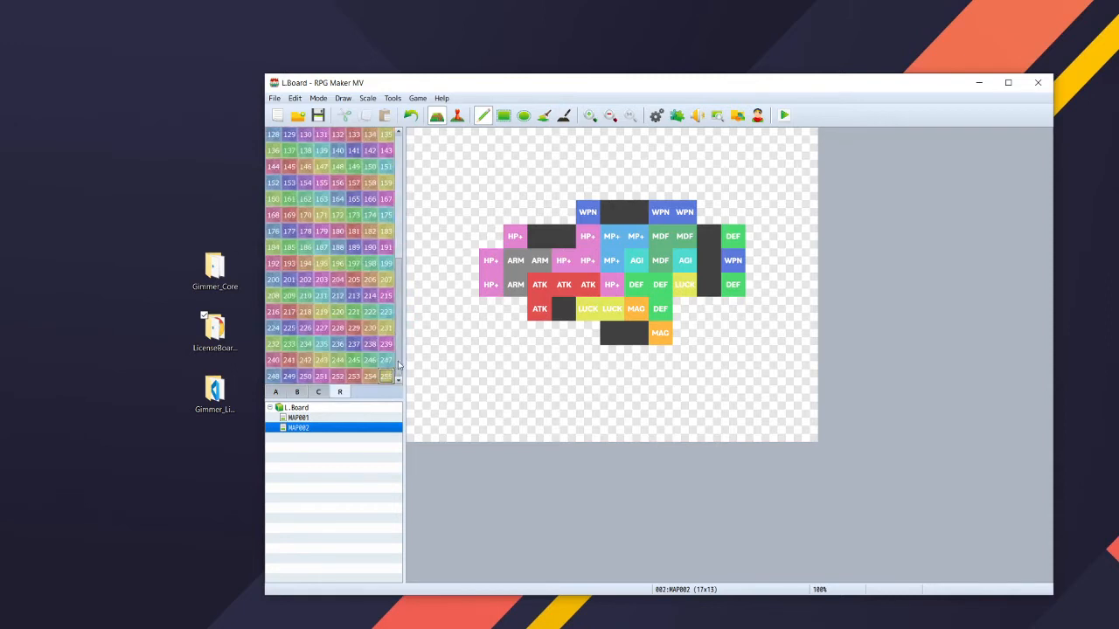
pyautogui.scroll(5, 384, 192)
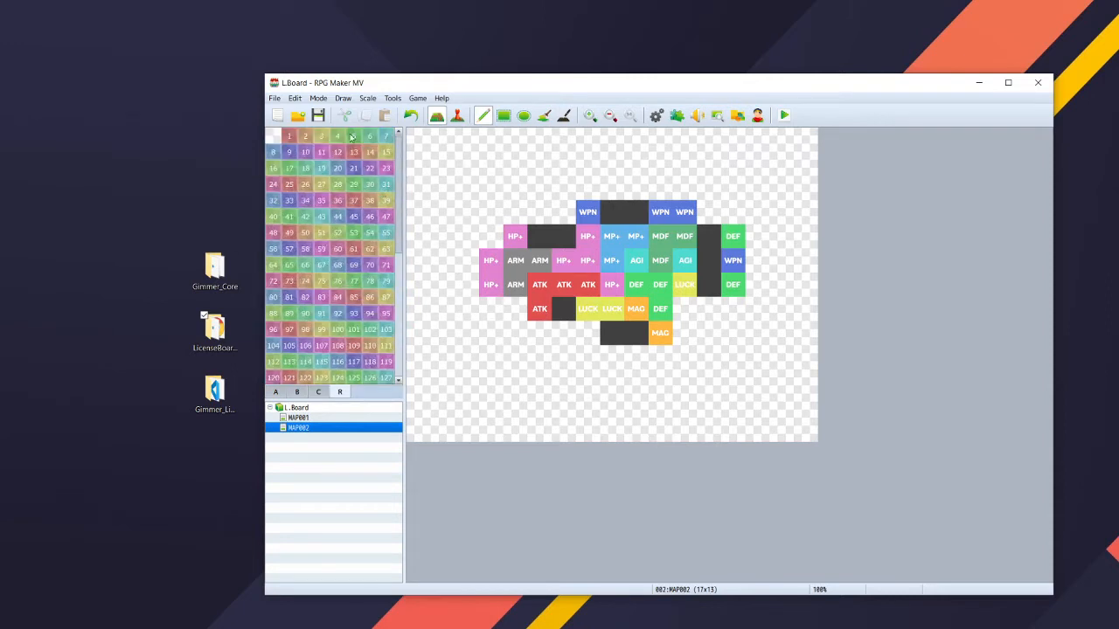
pyautogui.click(353, 137)
pyautogui.click(587, 261)
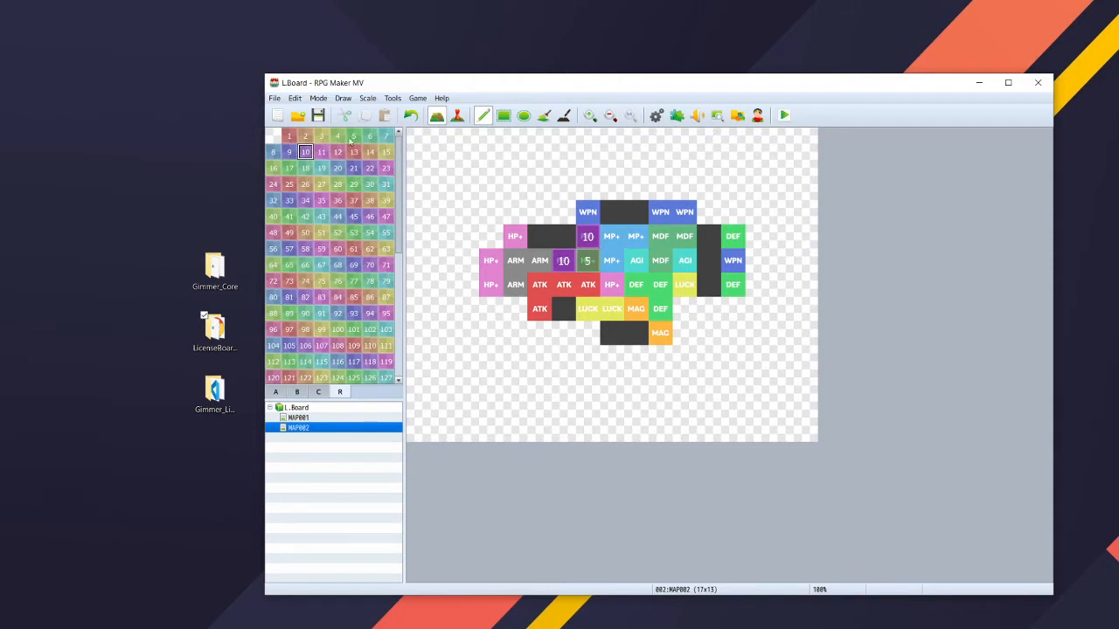
pyautogui.click(353, 138)
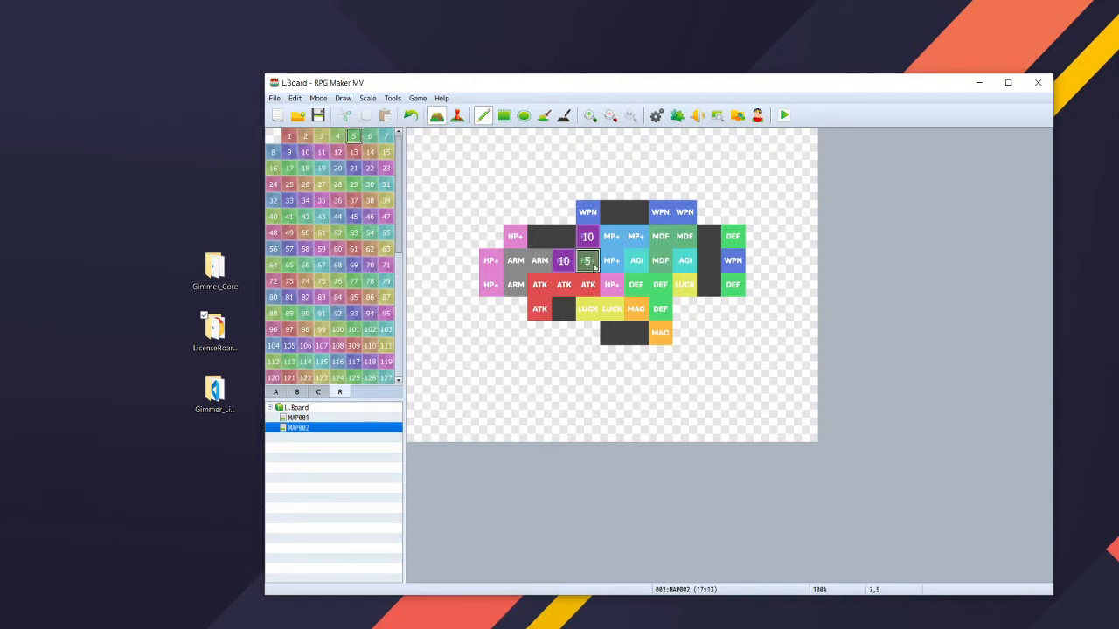
pyautogui.click(612, 236)
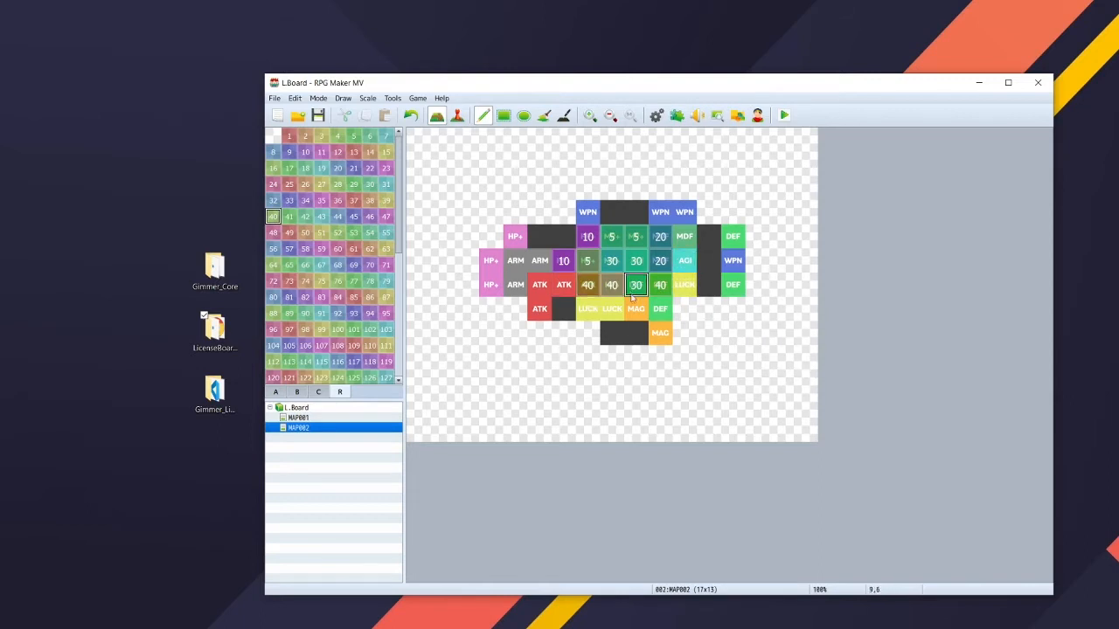
# Open the data folder of the License Board project, select the Map002 file and move the folder window aside.
pyautogui.moveTo(755, 92); pyautogui.dragTo(744, 89)
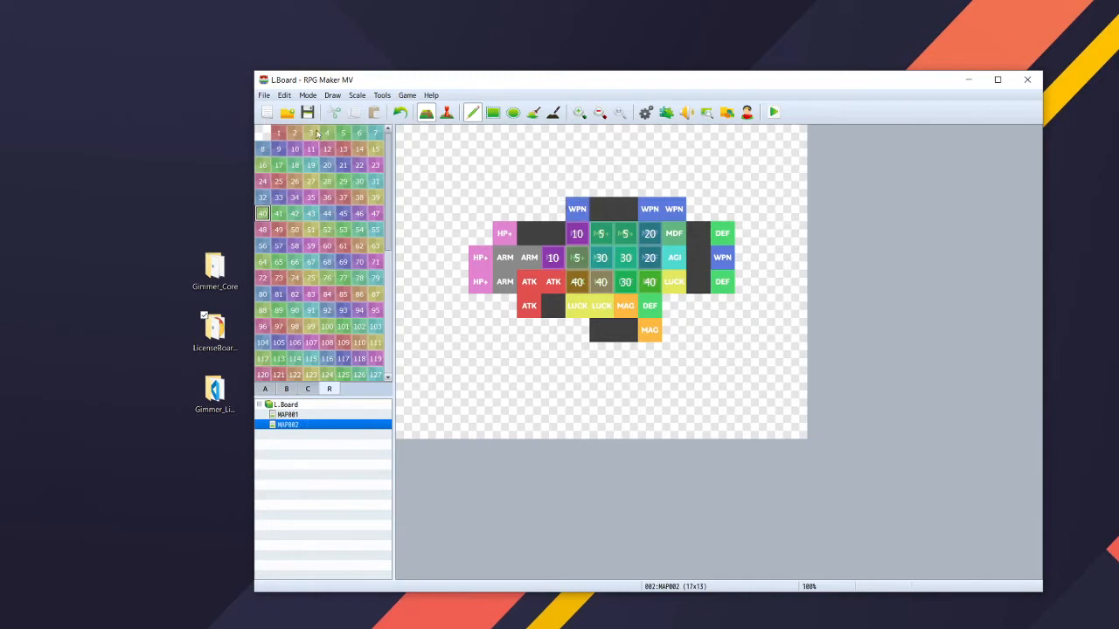
pyautogui.click(265, 95)
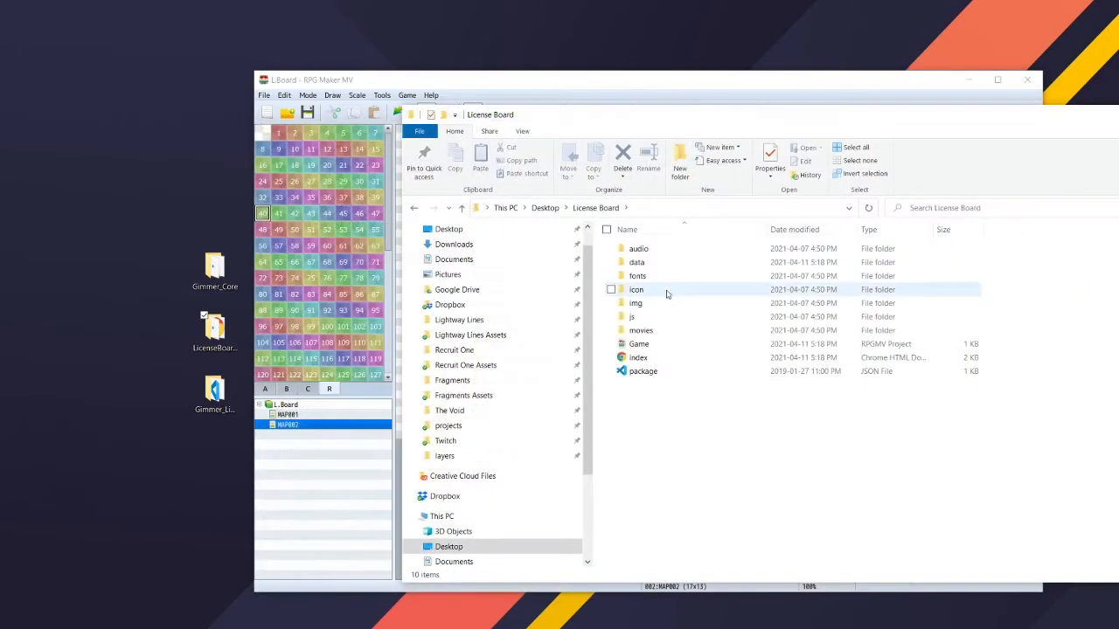
pyautogui.click(633, 317)
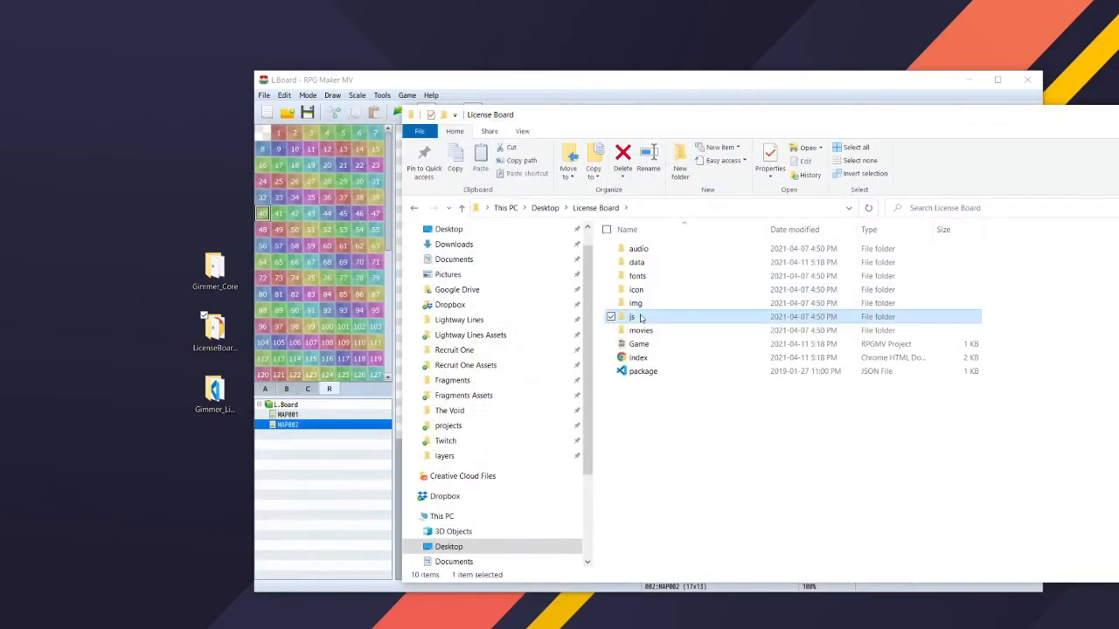
pyautogui.click(638, 263)
pyautogui.doubleClick(642, 266)
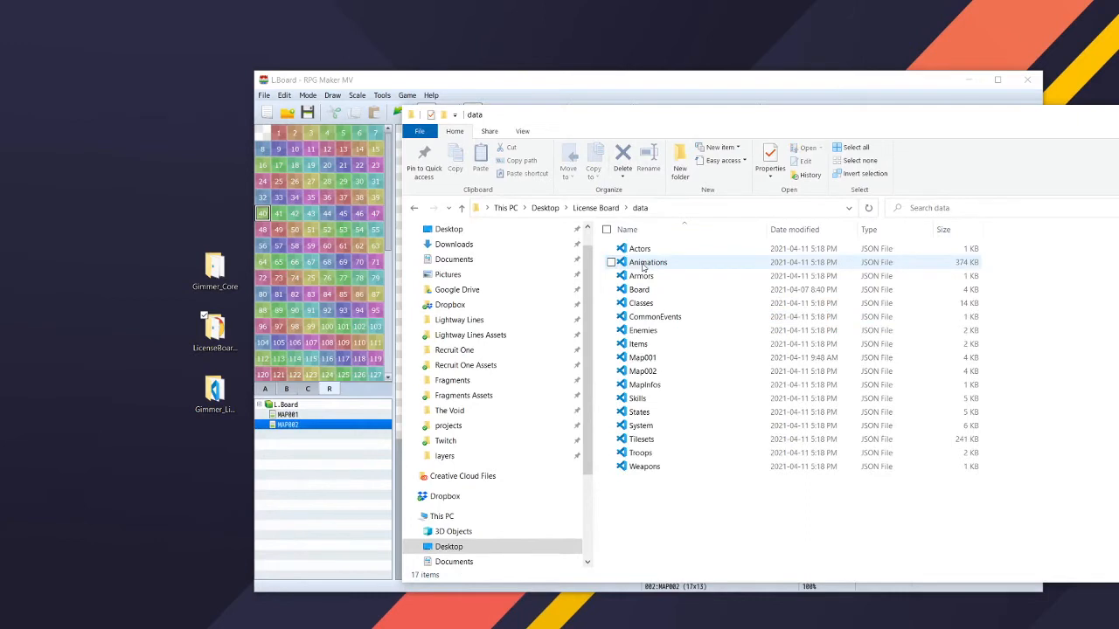
pyautogui.click(652, 375)
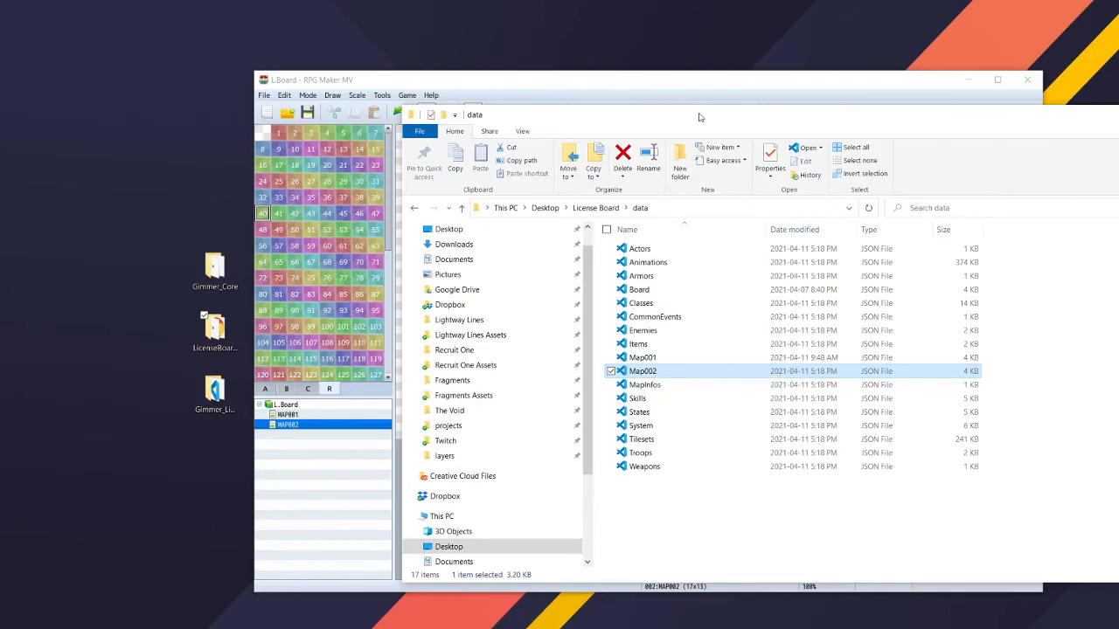
pyautogui.moveTo(696, 114); pyautogui.dragTo(1016, 84)
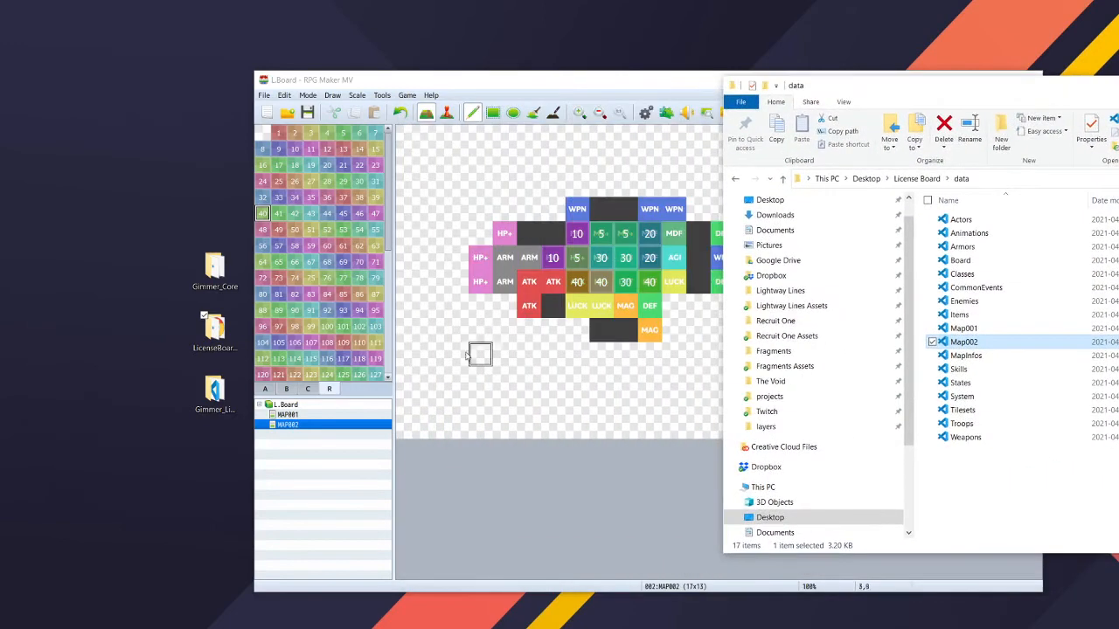
# Load Map002 into the mapConverter page from the LicenseBoardMaker folder and save the resulting Licenses.json file.
pyautogui.doubleClick(217, 333)
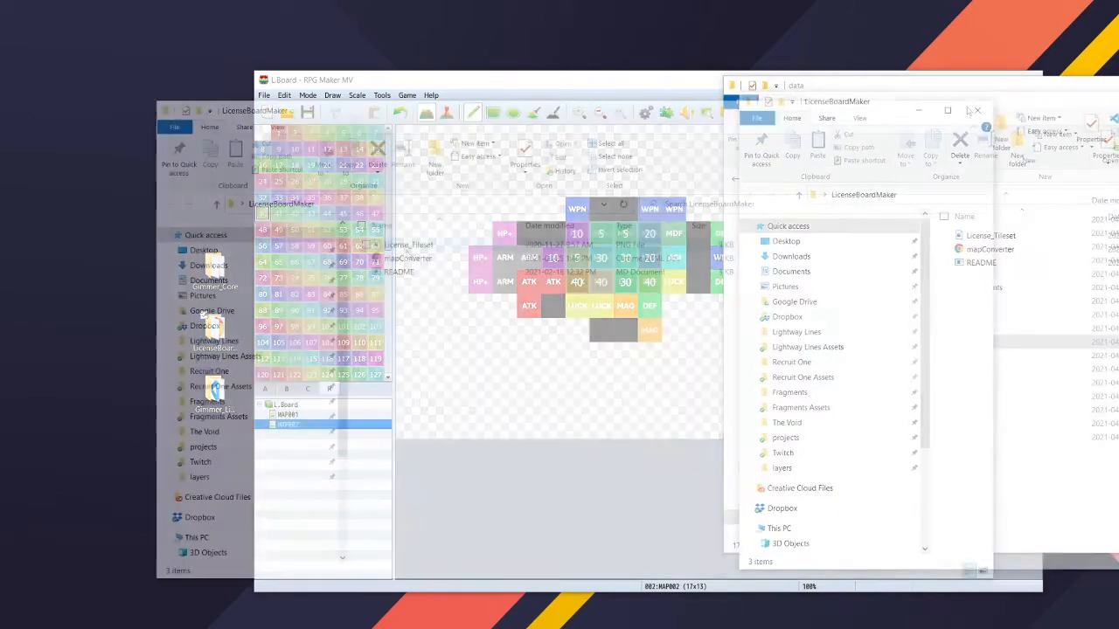
pyautogui.click(409, 260)
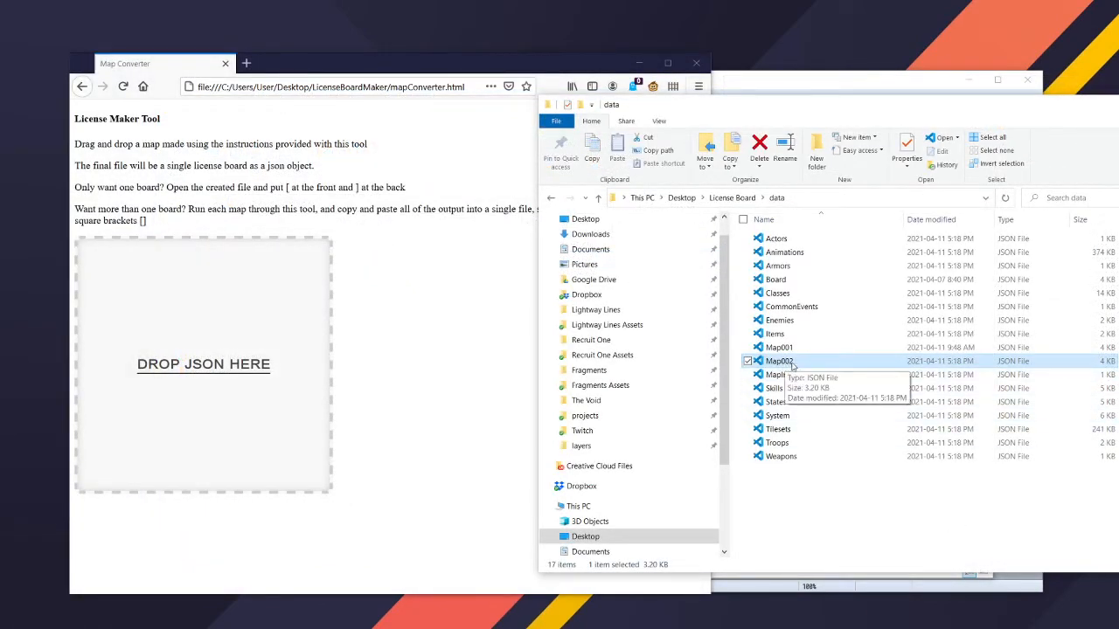
pyautogui.moveTo(792, 365); pyautogui.dragTo(208, 385)
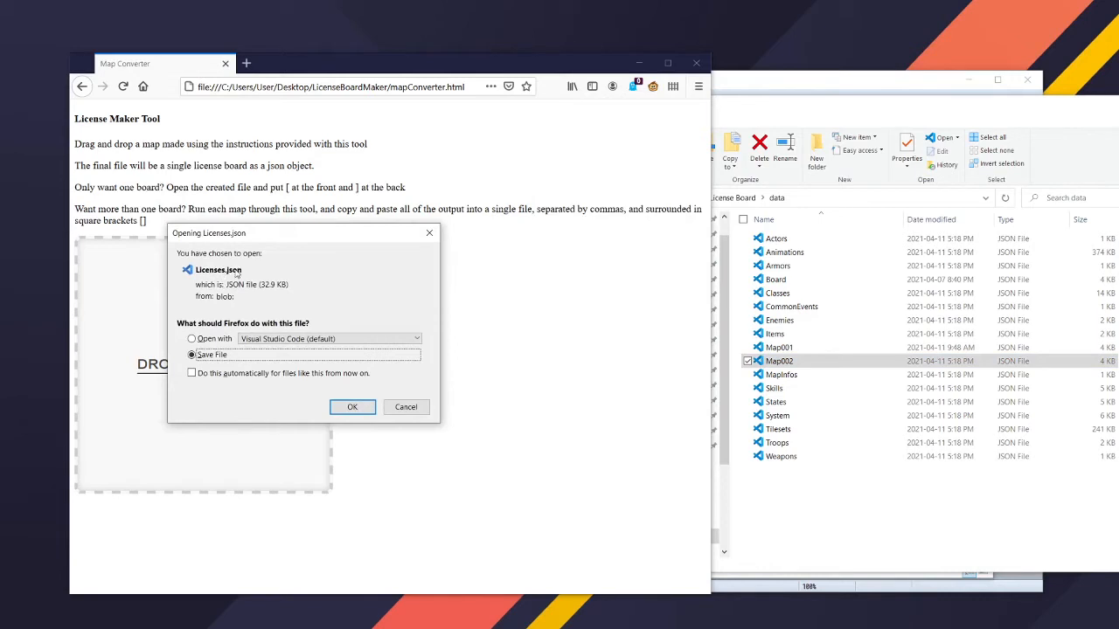
pyautogui.click(352, 407)
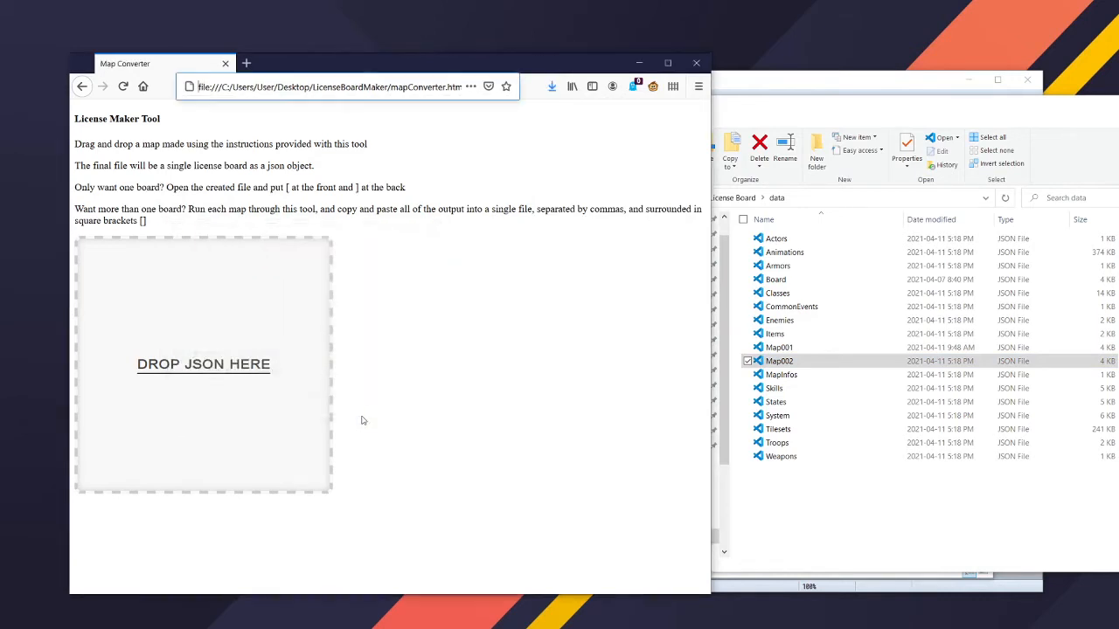
# Locate the downloaded Licenses.json and place it in the License Board project's data folder.
pyautogui.click(552, 85)
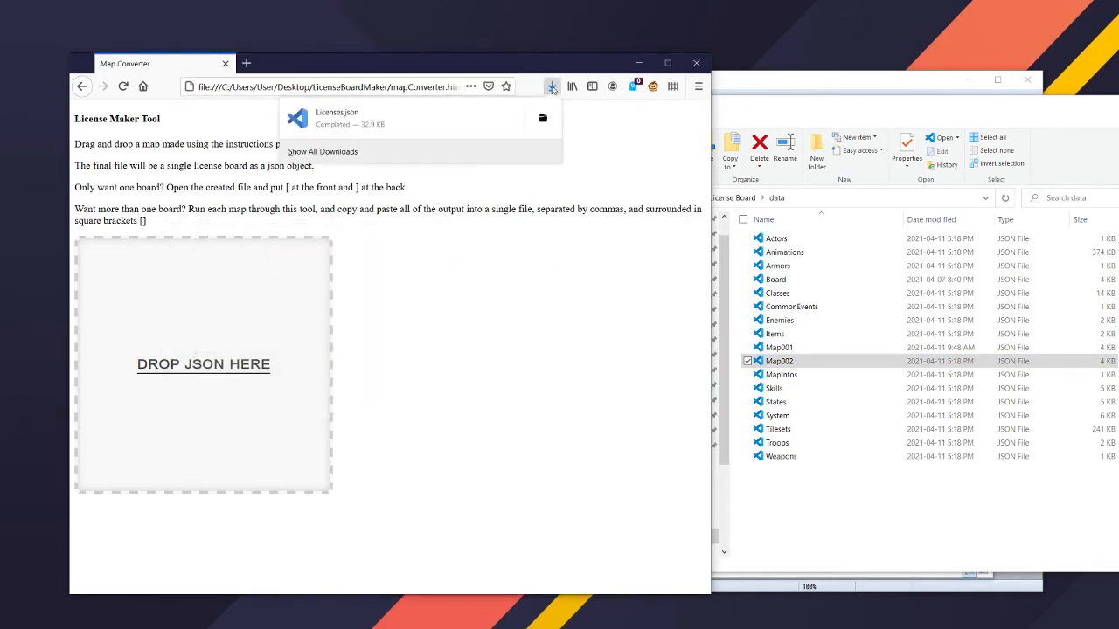
pyautogui.click(429, 119)
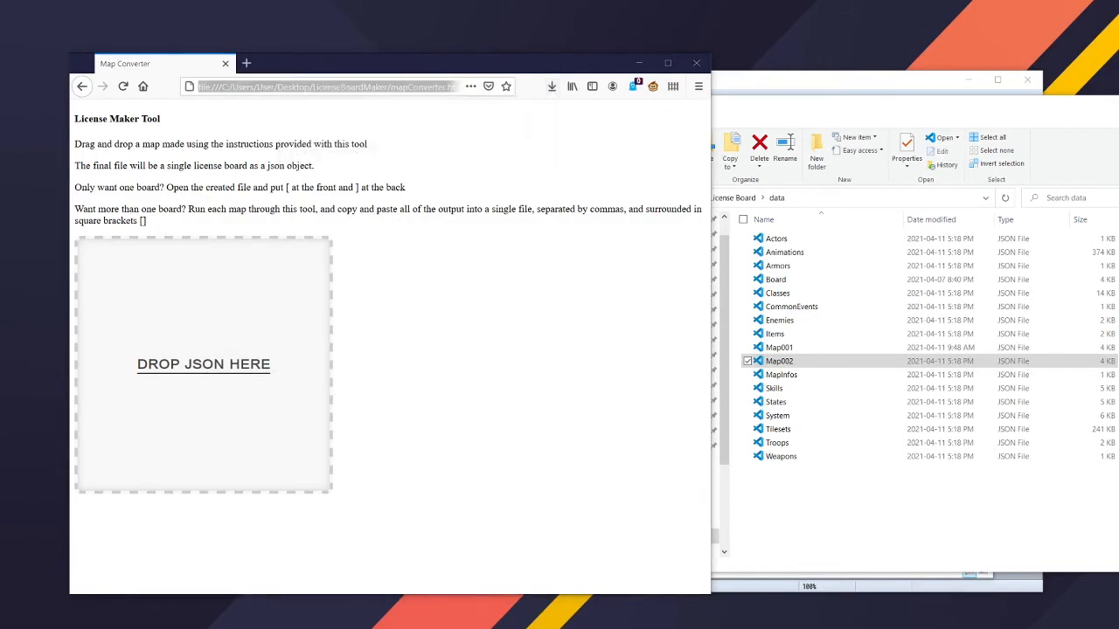
pyautogui.moveTo(1085, 109); pyautogui.dragTo(827, 110)
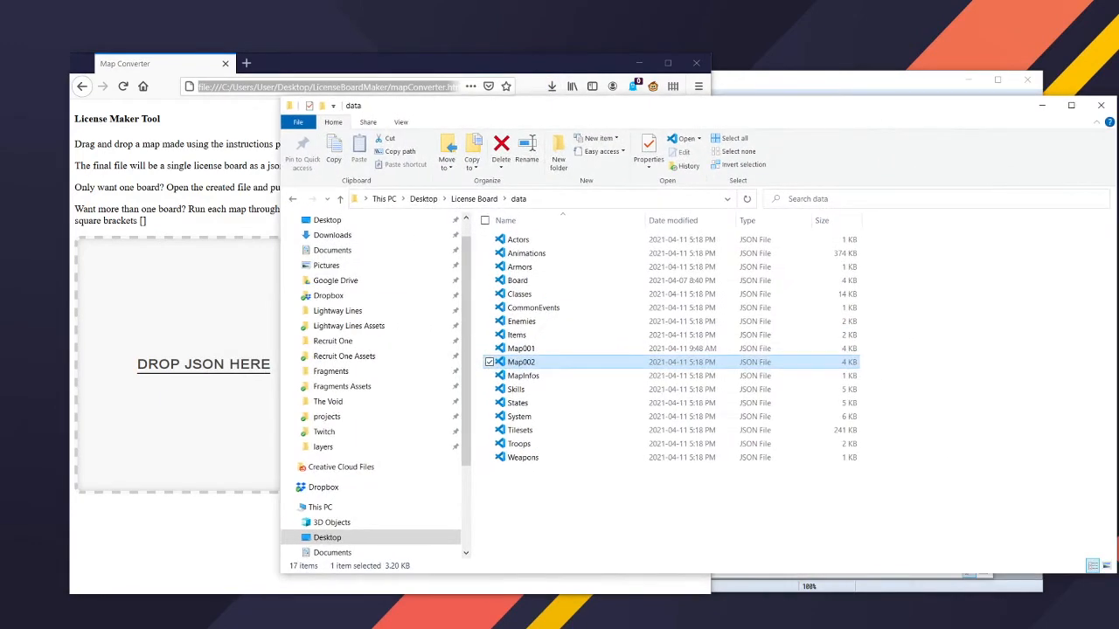
pyautogui.moveTo(521, 362); pyautogui.dragTo(550, 531)
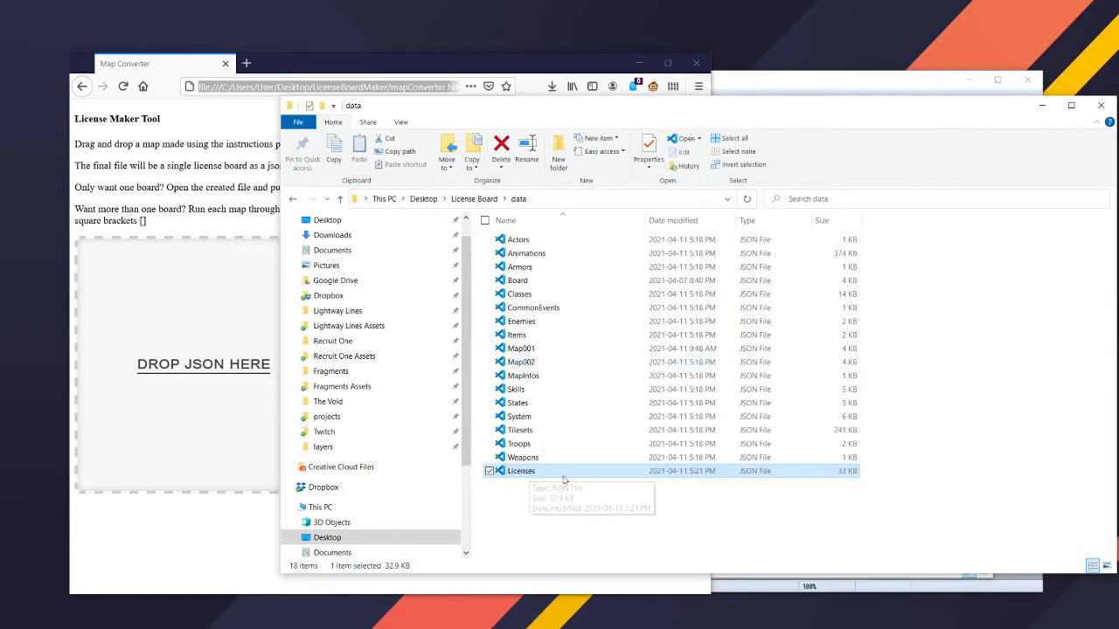
# Open Licenses.json from the data folder in Visual Studio Code and insert an opening square bracket before its first character.
pyautogui.moveTo(441, 105); pyautogui.dragTo(529, 71)
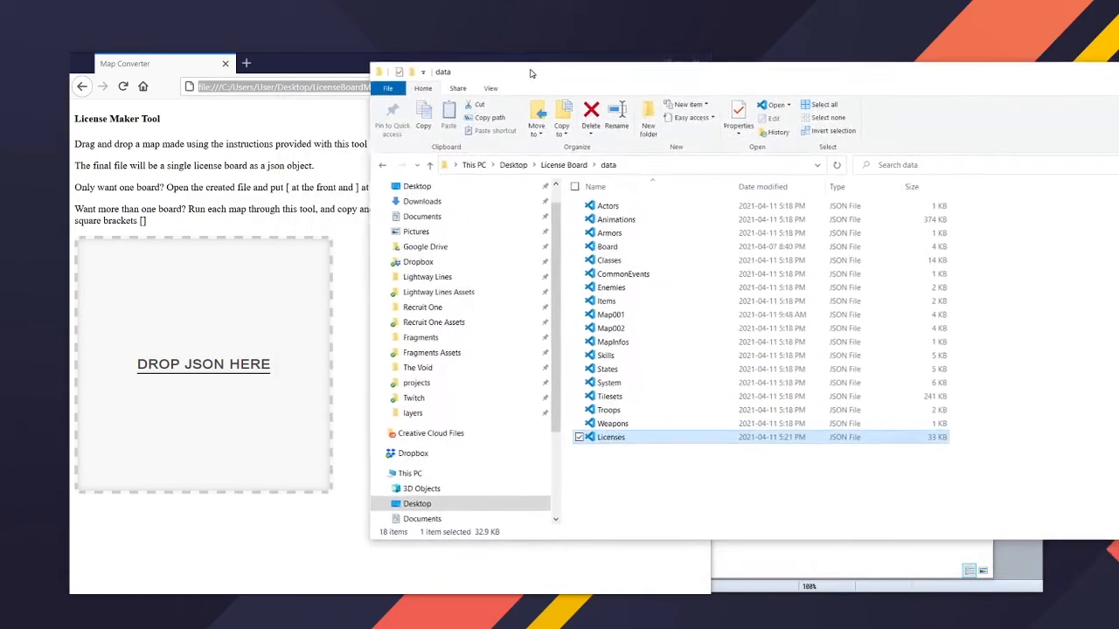
pyautogui.rightClick(612, 437)
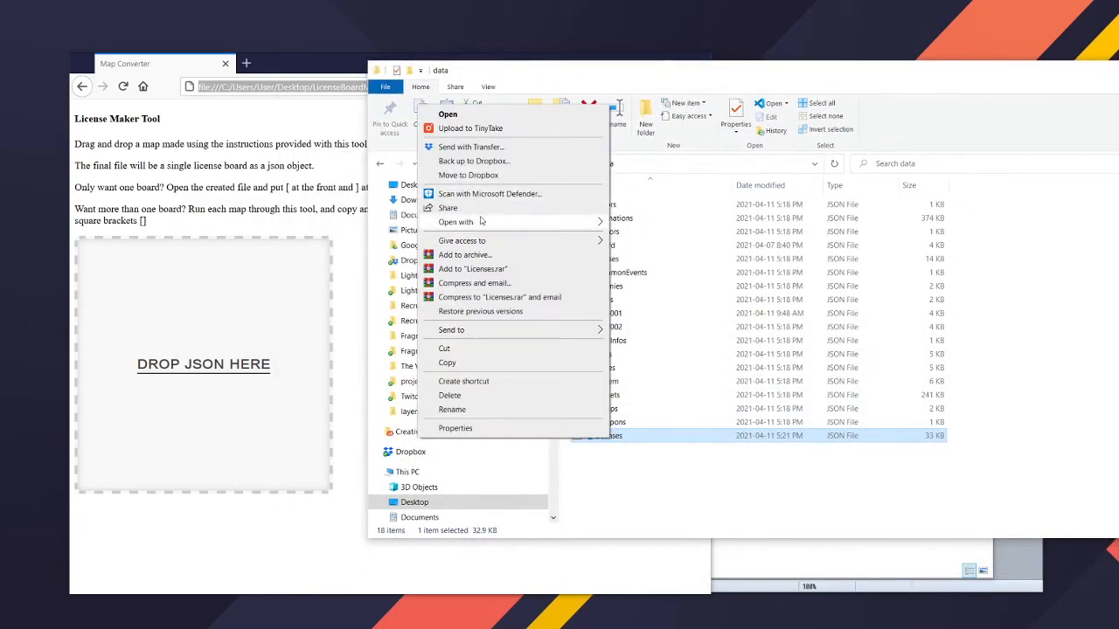
pyautogui.moveTo(483, 222)
pyautogui.click(612, 237)
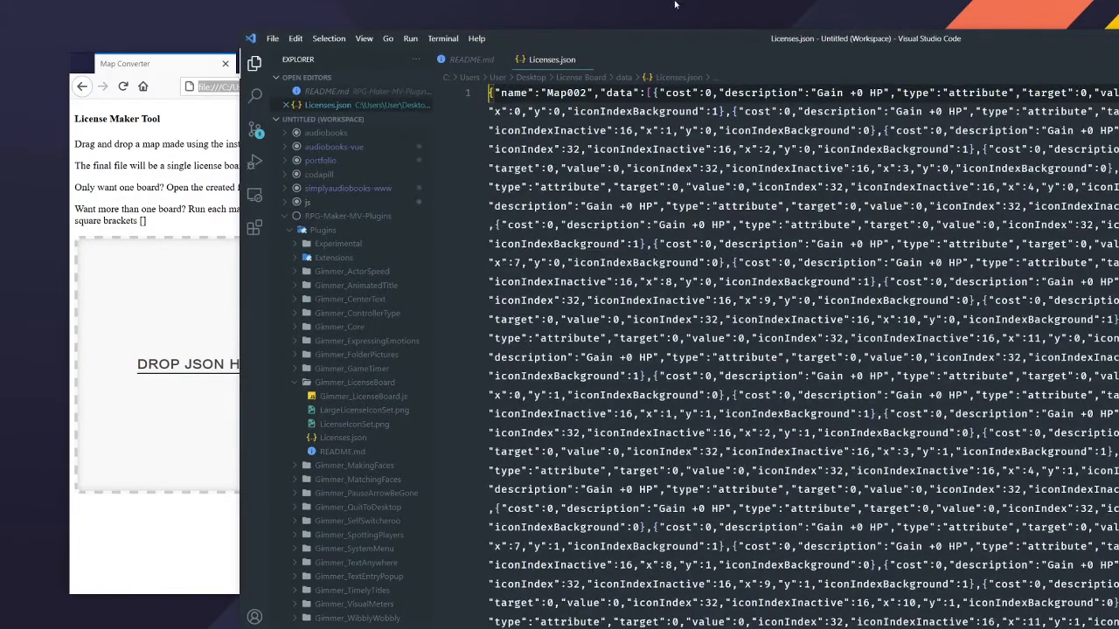
pyautogui.moveTo(696, 40); pyautogui.dragTo(493, 25)
pyautogui.click(313, 83)
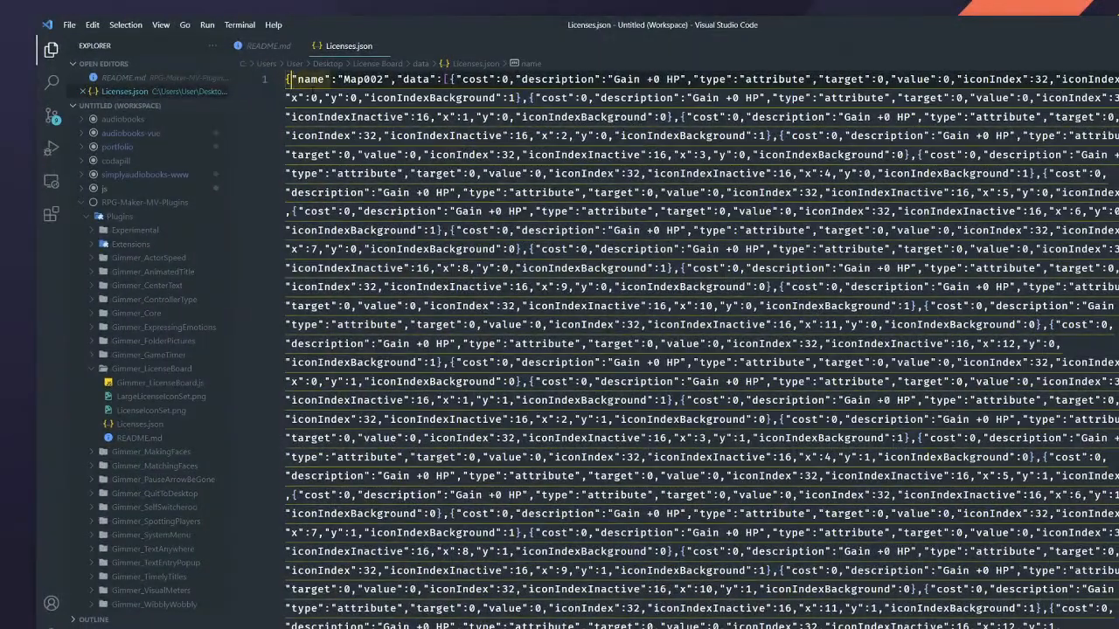
pyautogui.press('Left')
pyautogui.write('[')
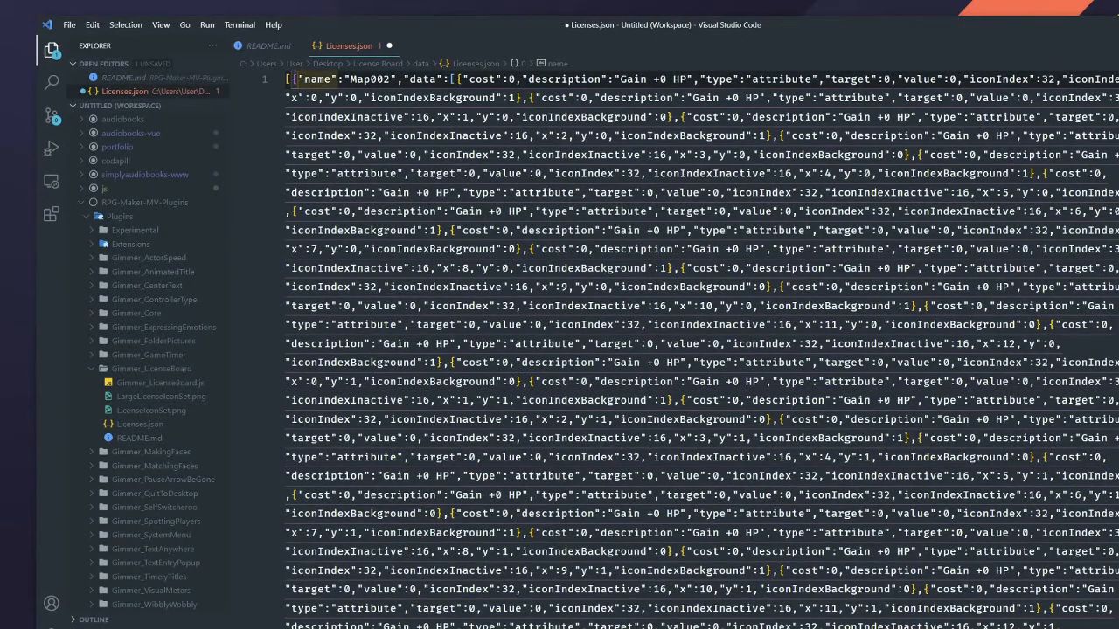
# Add a closing square bracket at the very end of Licenses.json and save the file.
pyautogui.scroll(-20, 451, 233)
pyautogui.scroll(7, 451, 233)
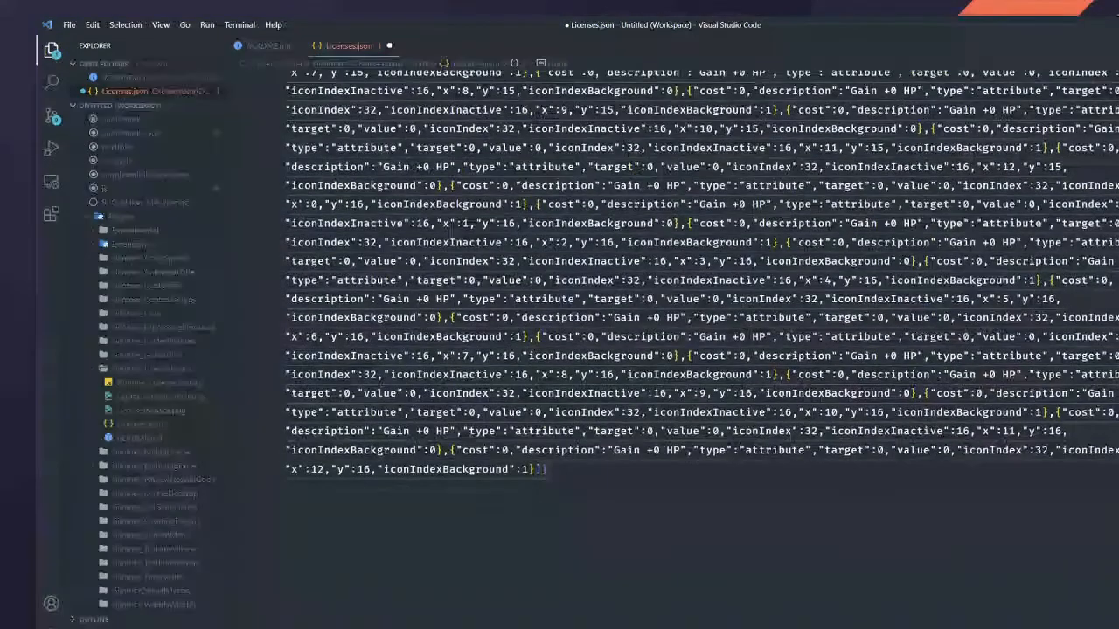
pyautogui.scroll(1, 451, 233)
pyautogui.click(550, 504)
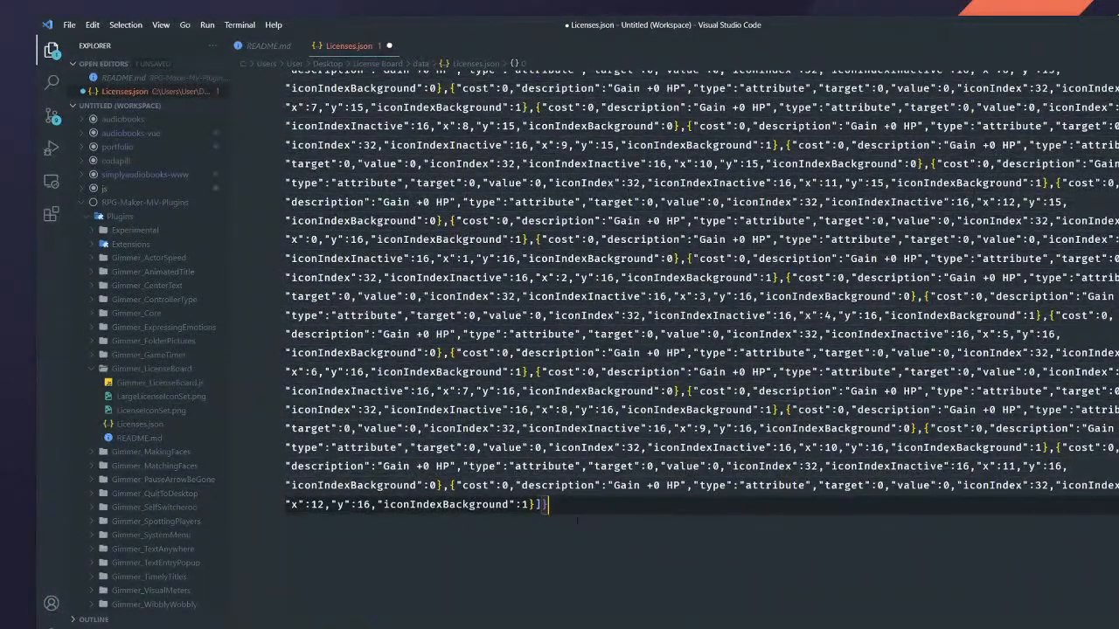
pyautogui.scroll(15, 577, 521)
pyautogui.hotkey('ctrl', 's')
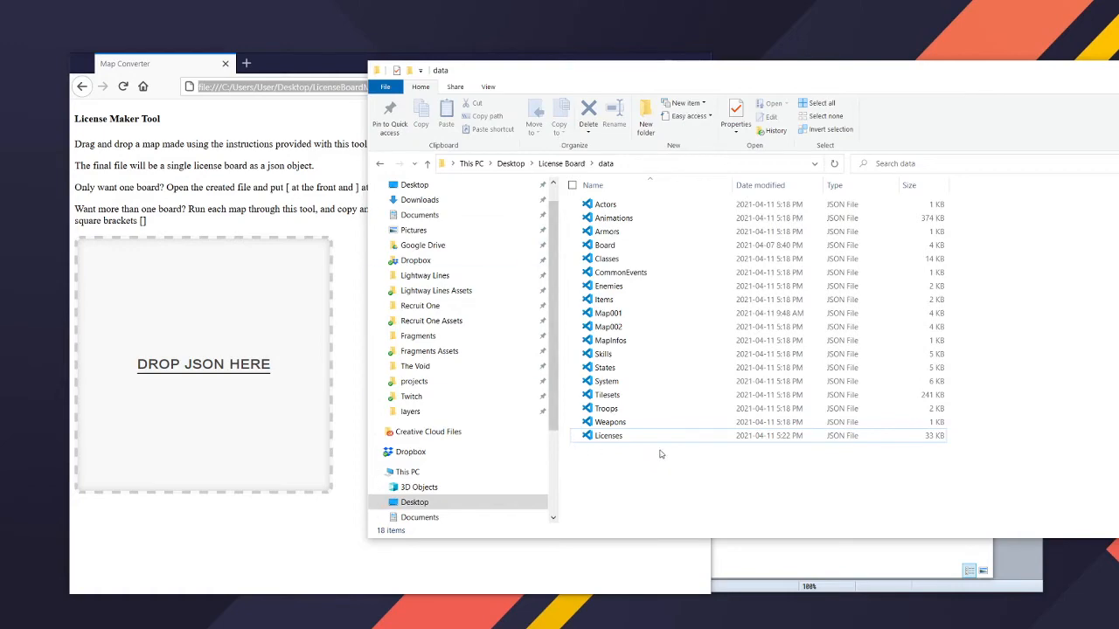
# Move the data folder window aside and close the Map Converter page.
pyautogui.moveTo(734, 70); pyautogui.dragTo(1118, 75)
pyautogui.moveTo(561, 59); pyautogui.dragTo(544, 61)
pyautogui.click(680, 65)
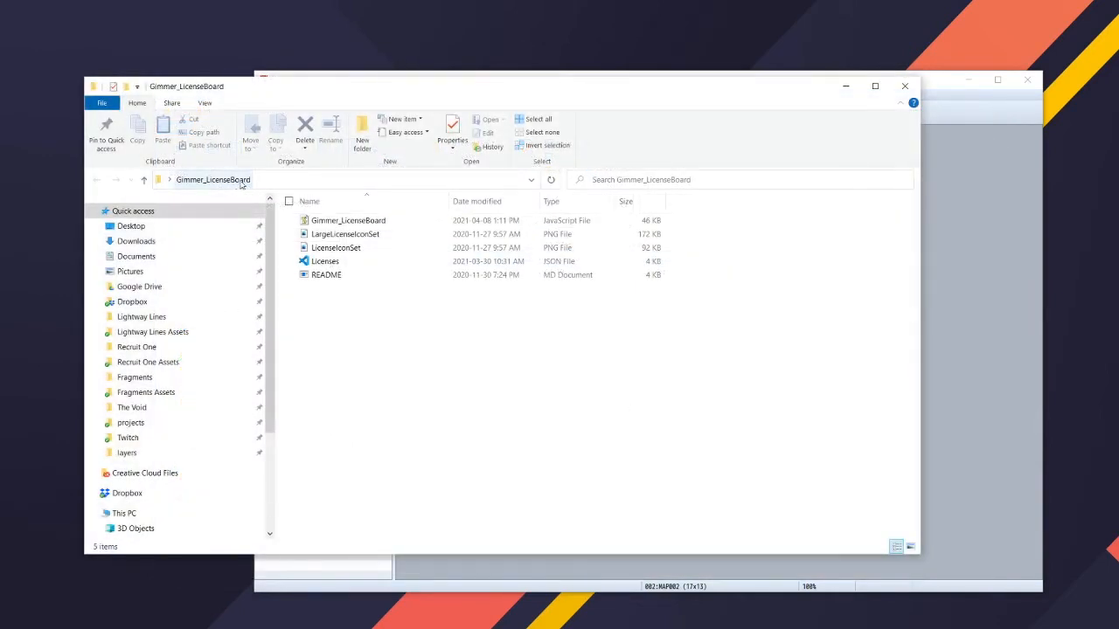
# Copy the LargeLicenseIconSet and LicenseIconSet images from the Gimmer_LicenseBoard folder.
pyautogui.click(373, 235)
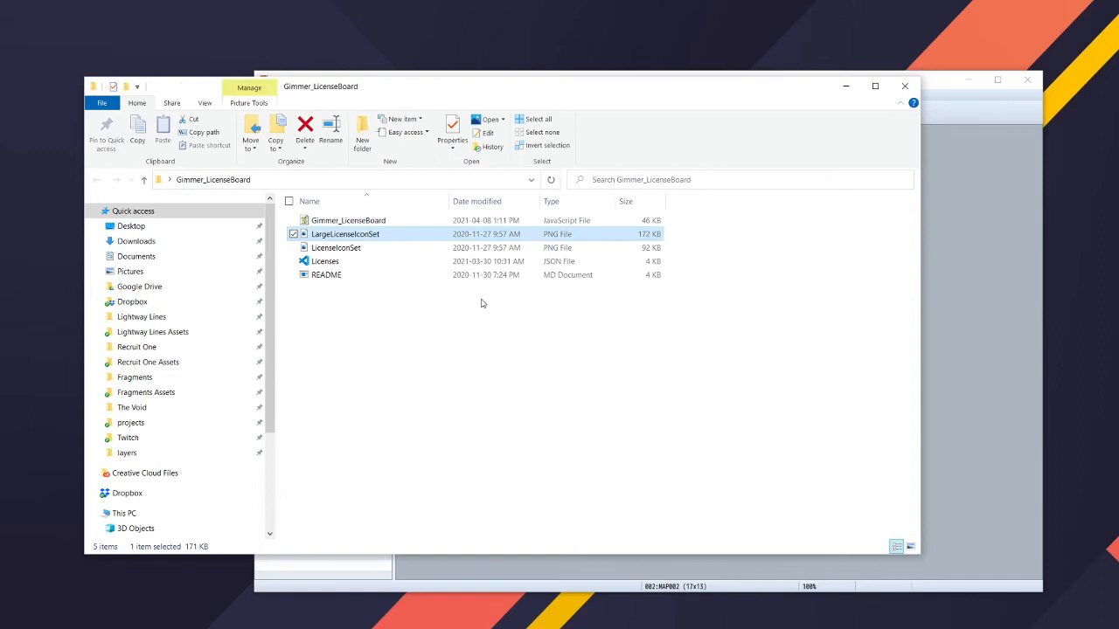
pyautogui.keyDown('ctrl'); pyautogui.click(345, 249); pyautogui.keyUp('ctrl')
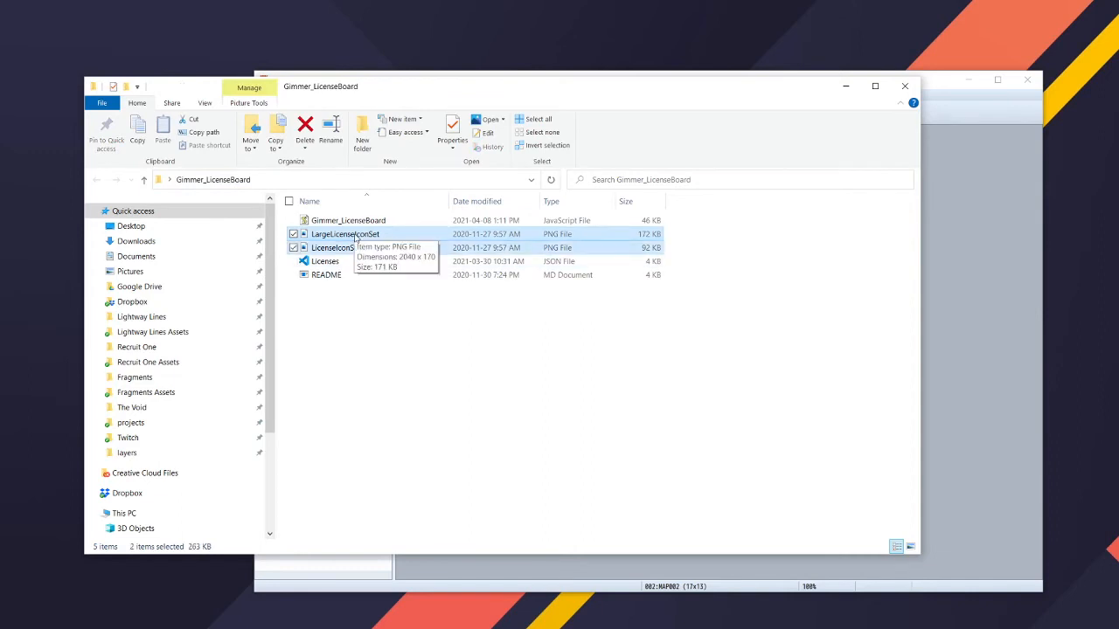
pyautogui.rightClick(356, 236)
pyautogui.click(202, 612)
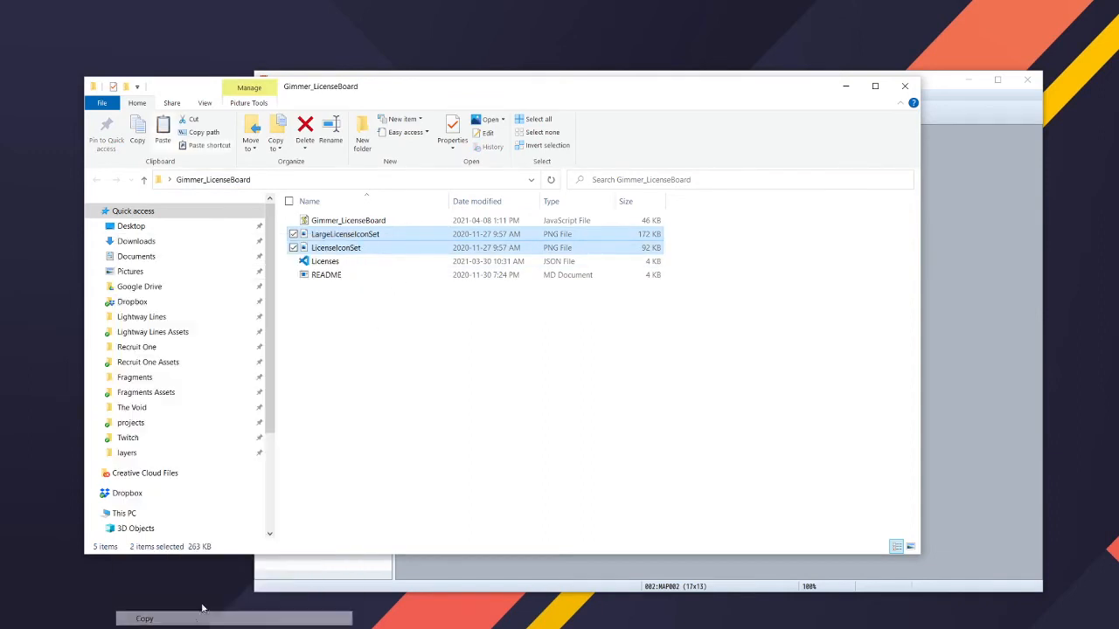
pyautogui.click(448, 374)
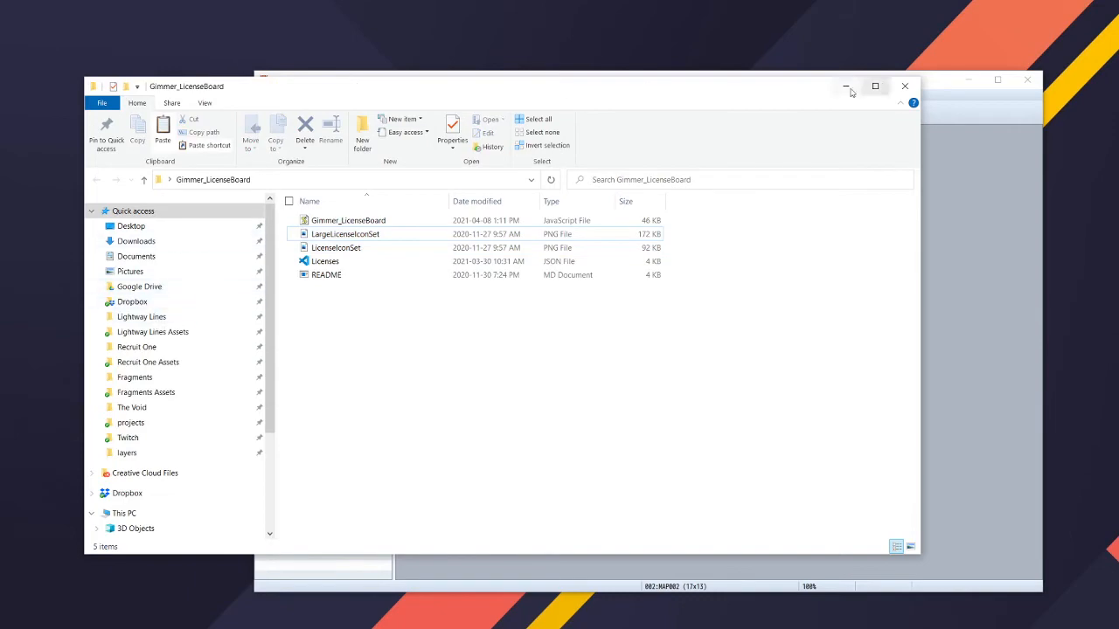
# Open the License Board project's img/system folder and check for the LargeLicenseIconSet and LicenseIconSet images.
pyautogui.moveTo(472, 87); pyautogui.dragTo(942, 80)
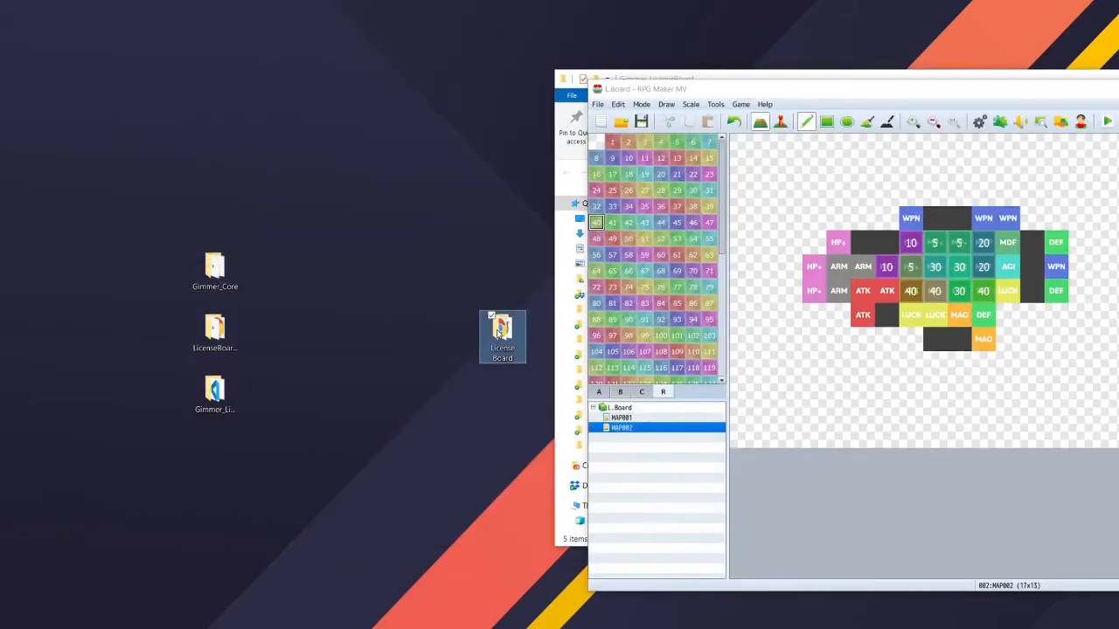
pyautogui.doubleClick(502, 332)
pyautogui.moveTo(784, 104); pyautogui.dragTo(340, 88)
pyautogui.doubleClick(382, 278)
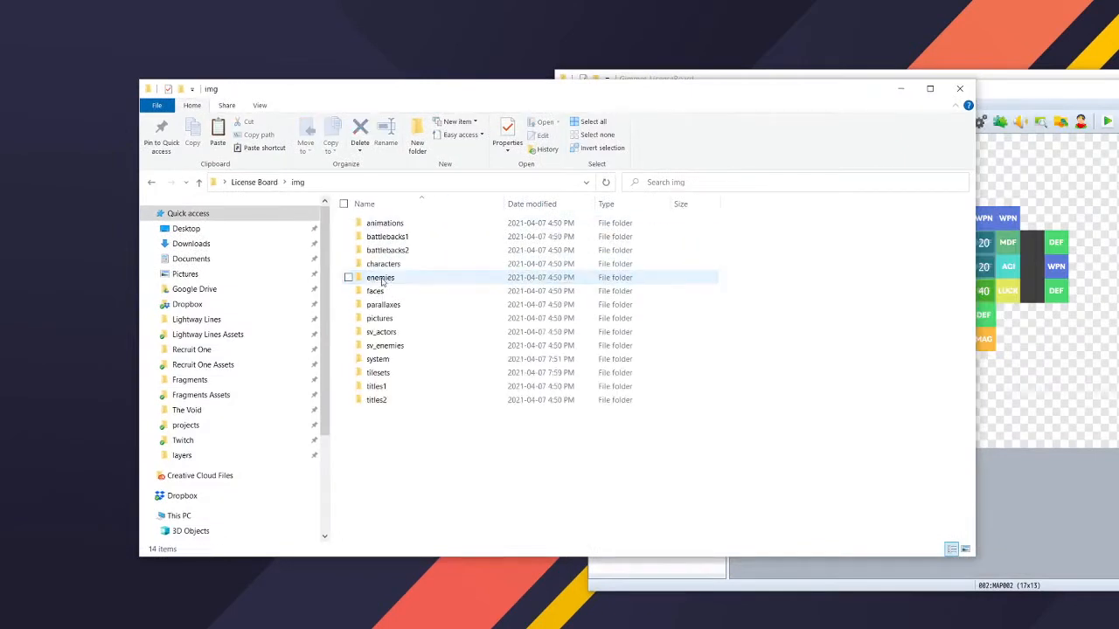
pyautogui.doubleClick(378, 359)
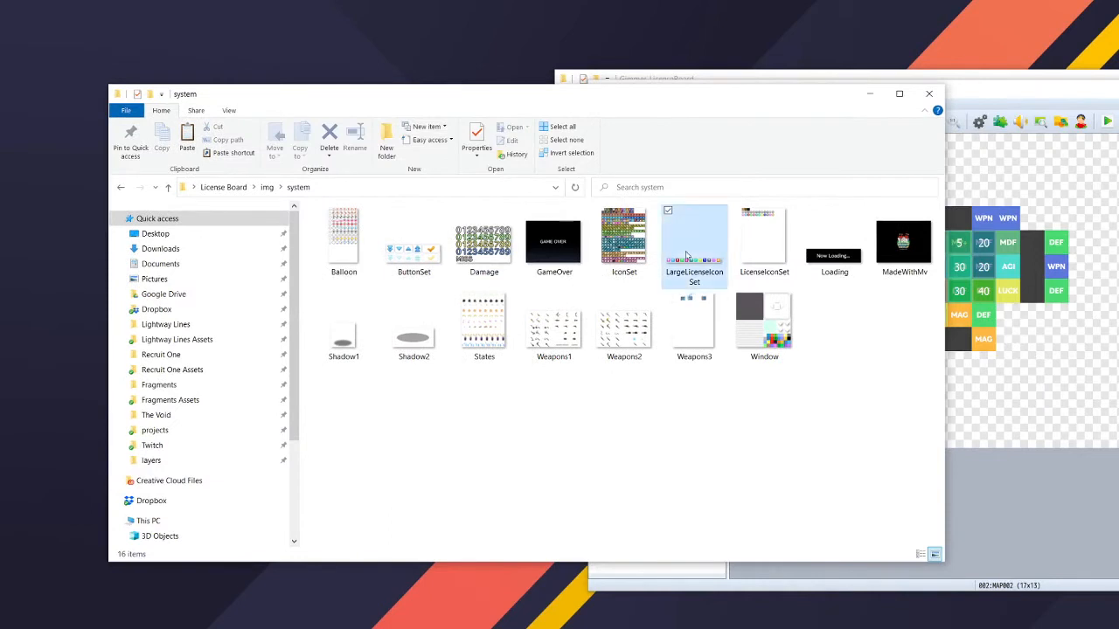
pyautogui.click(753, 243)
pyautogui.click(715, 261)
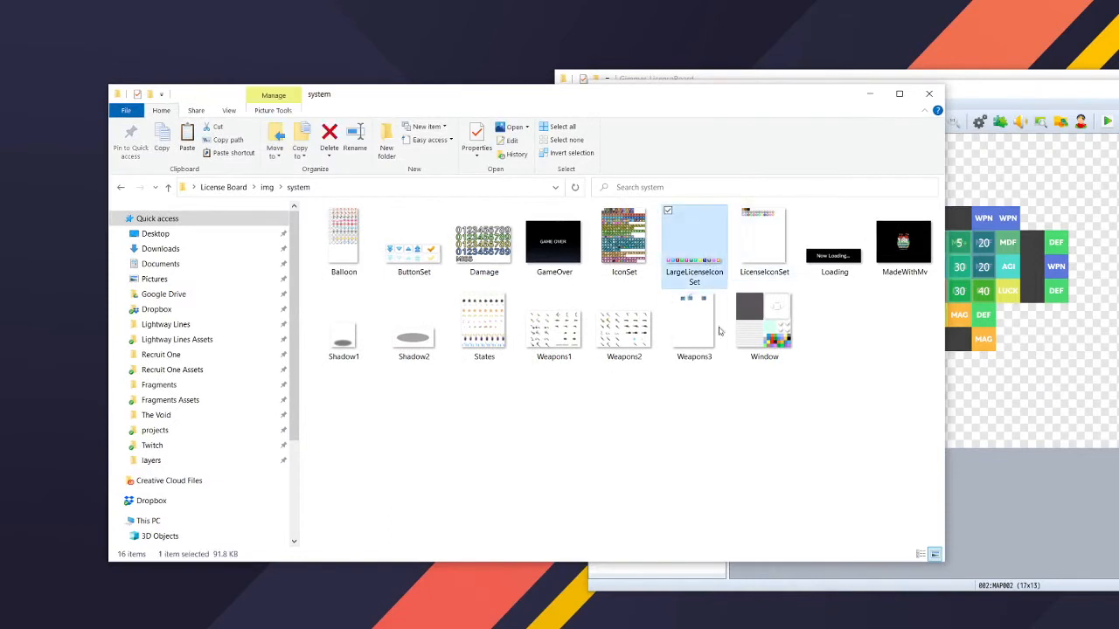
pyautogui.click(721, 326)
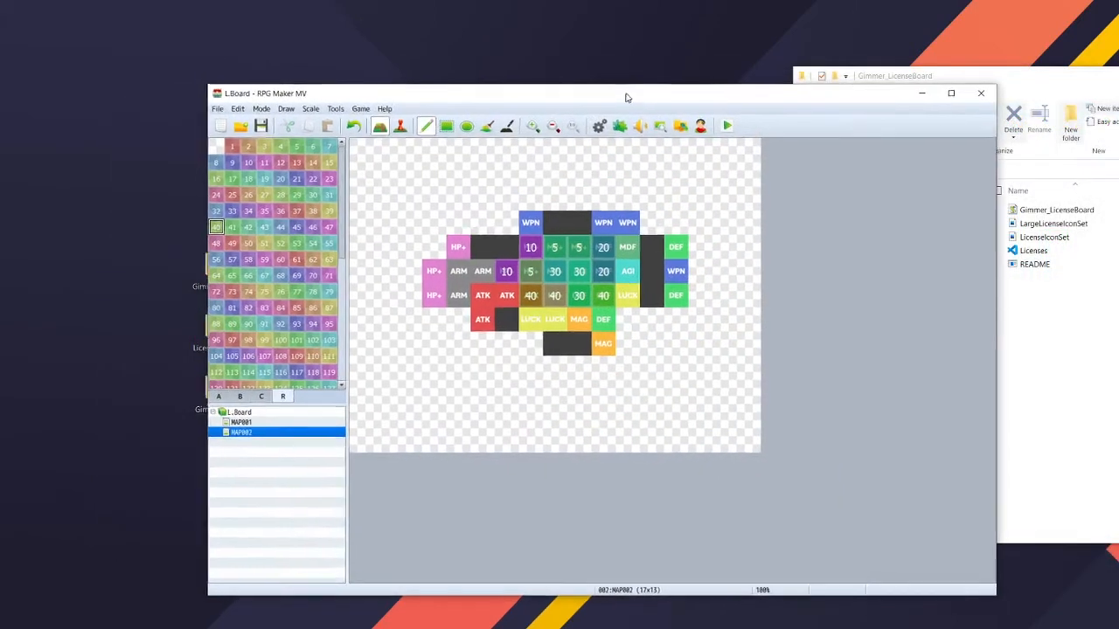
# Switch to RPG Maker MV, select MAP001 and open the Classes section of the database.
pyautogui.moveTo(626, 97); pyautogui.dragTo(608, 88)
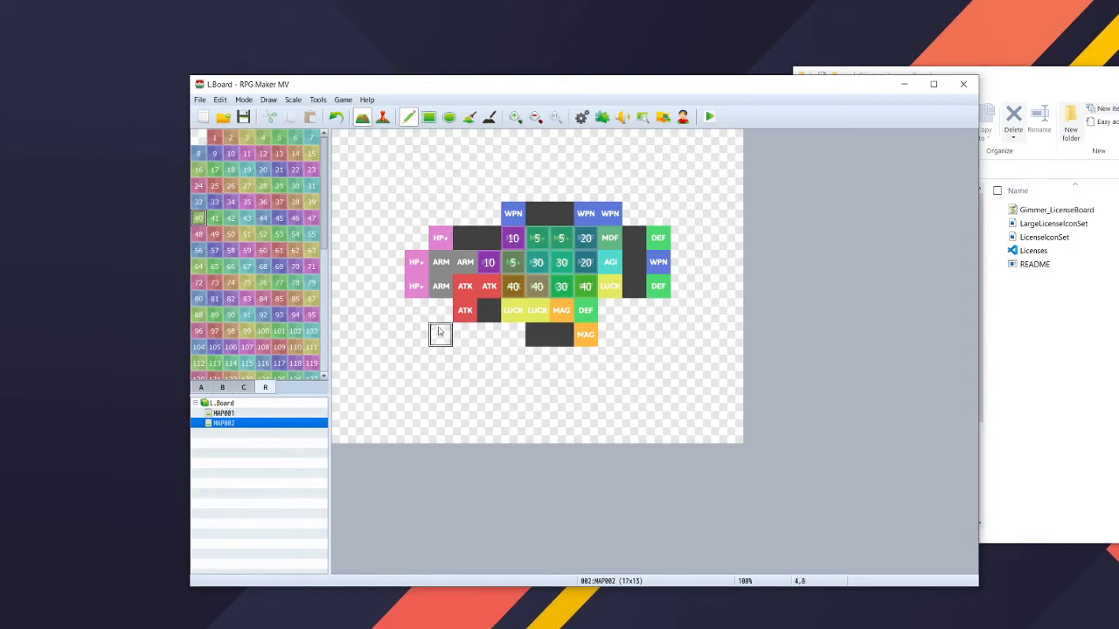
pyautogui.click(382, 116)
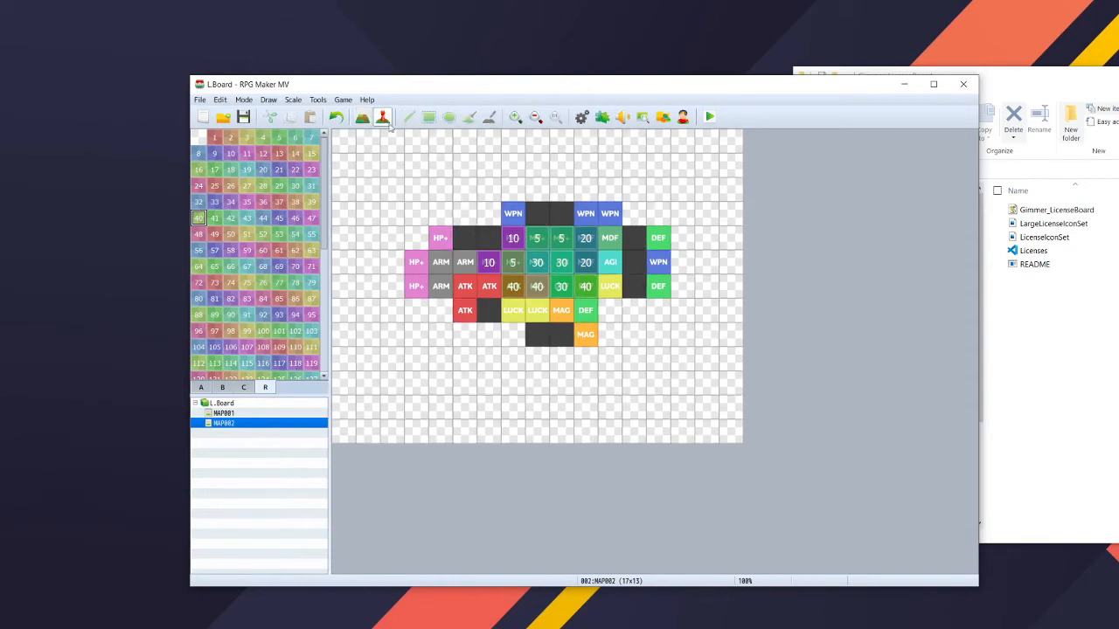
pyautogui.click(362, 116)
pyautogui.click(223, 413)
pyautogui.click(582, 117)
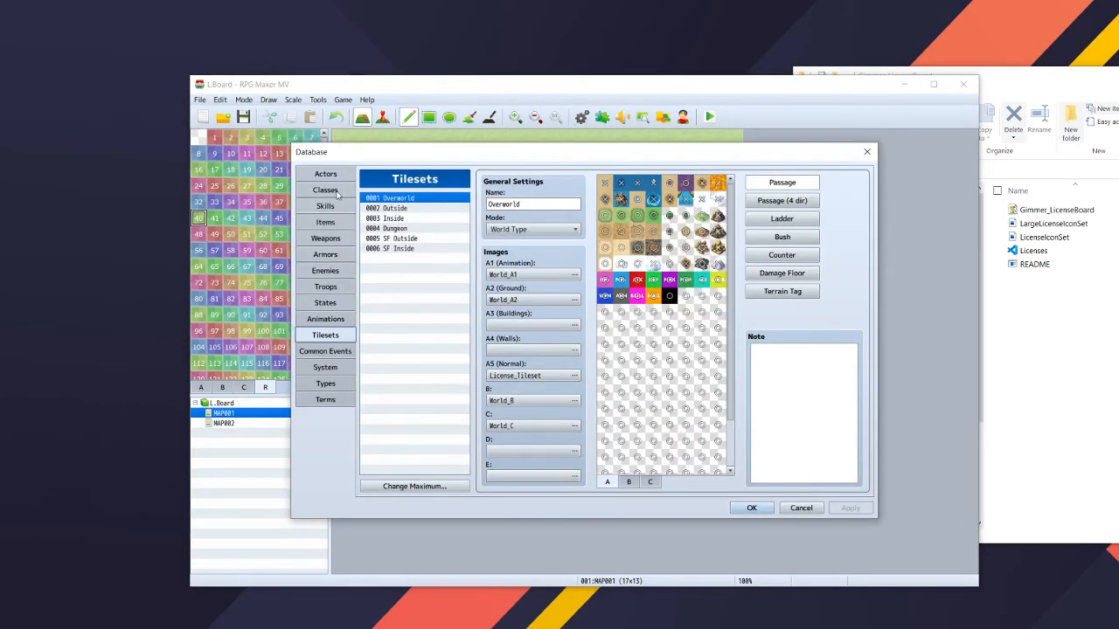
pyautogui.click(336, 192)
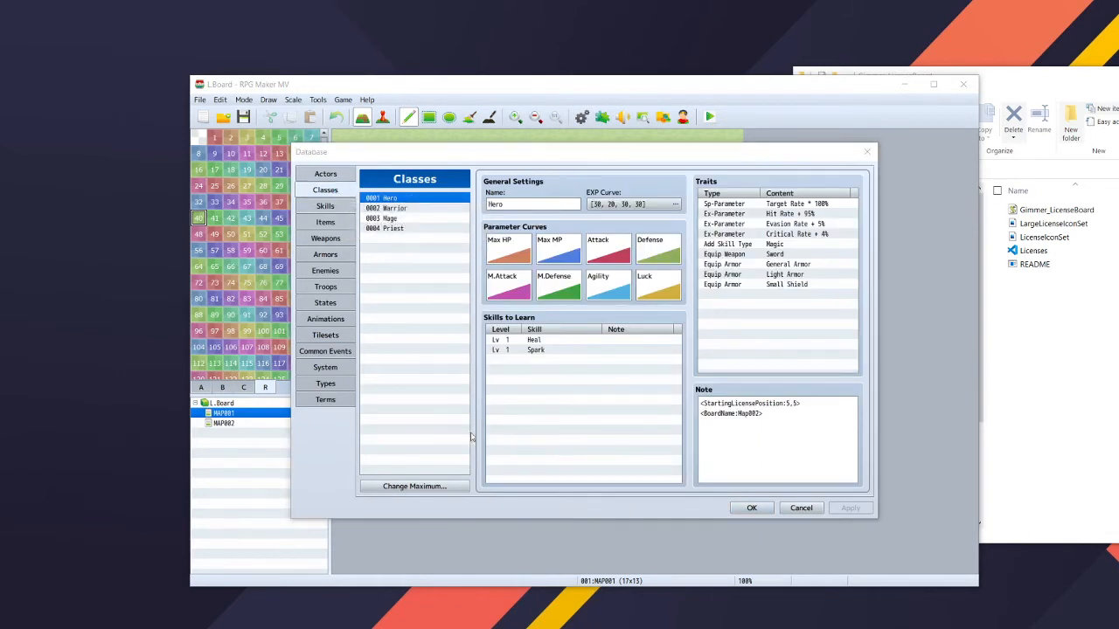
# Examine the StartingLicensePosition and BoardName tags in the Hero class notes.
pyautogui.click(736, 414)
pyautogui.moveTo(713, 155); pyautogui.dragTo(607, 131)
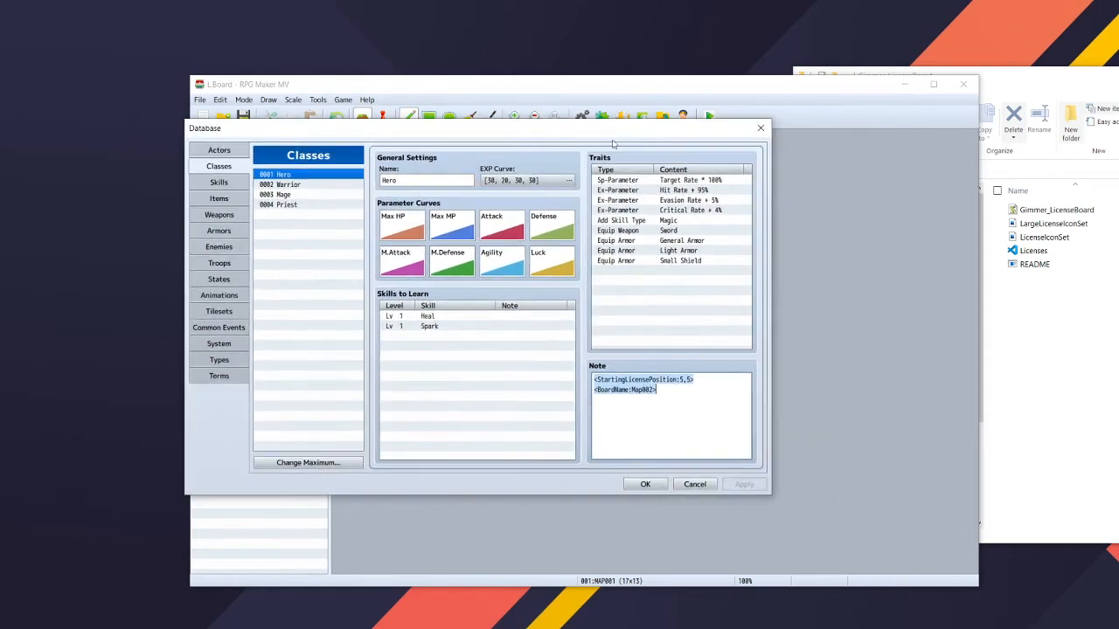
pyautogui.click(675, 391)
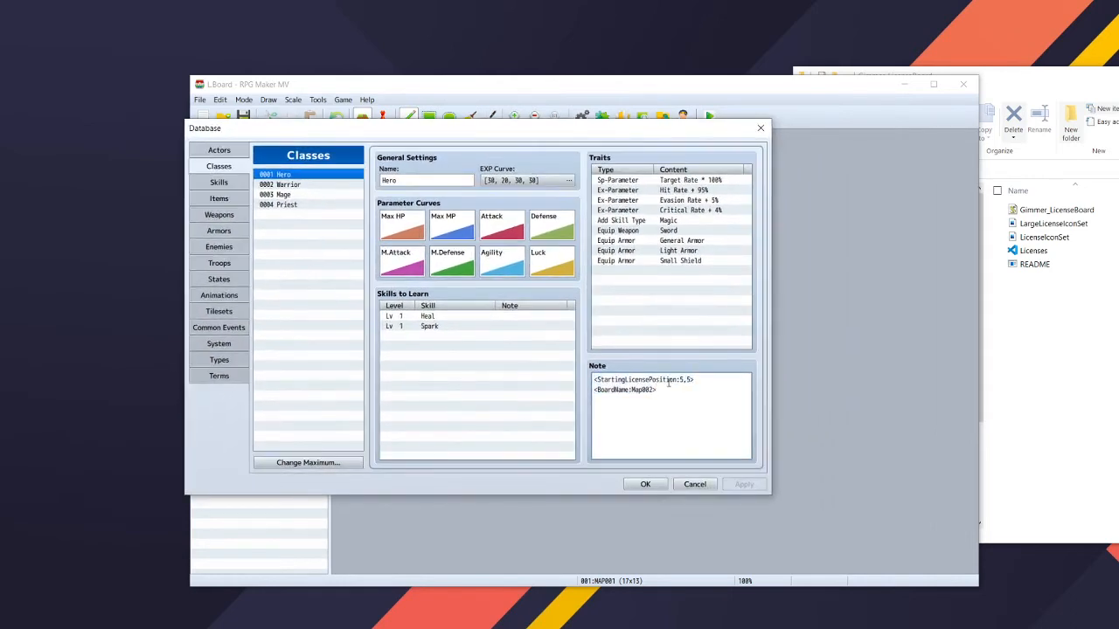
pyautogui.moveTo(698, 378); pyautogui.dragTo(594, 378)
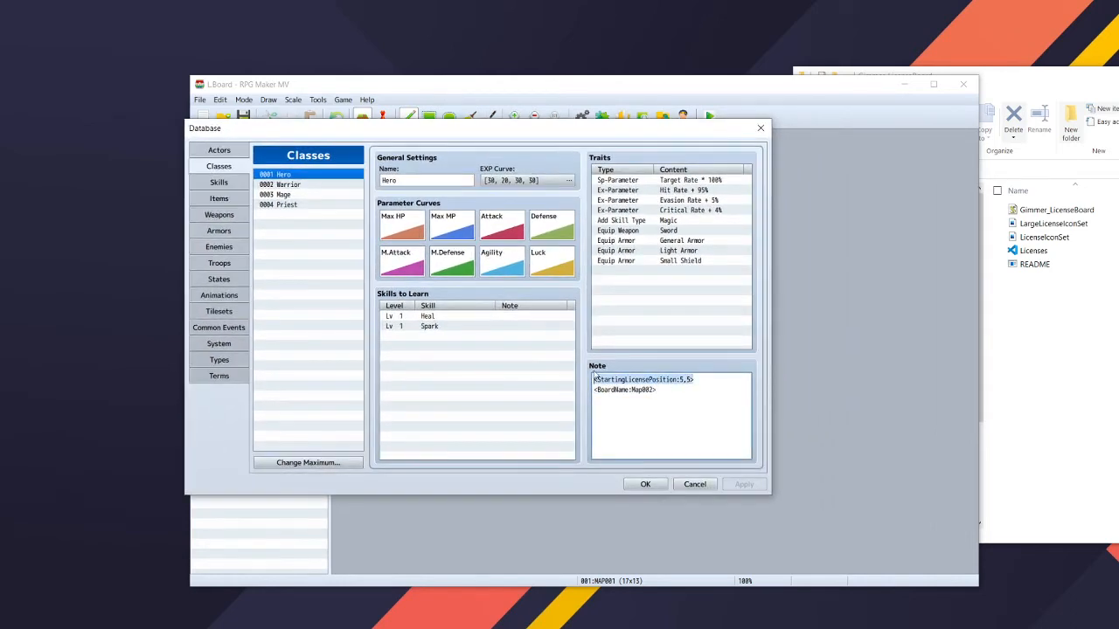
pyautogui.click(682, 380)
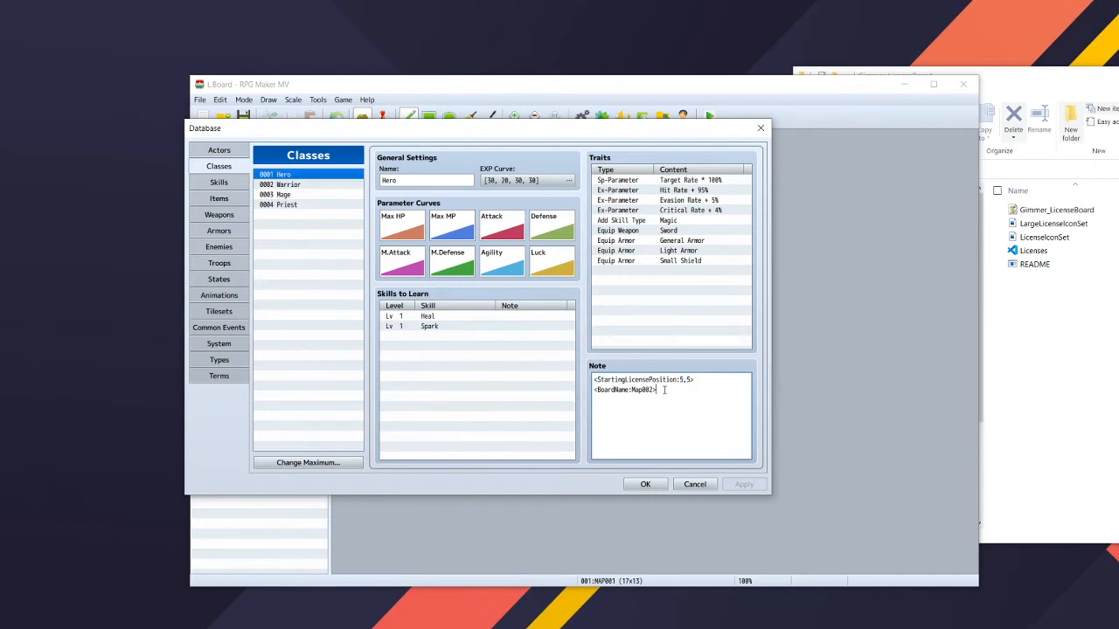
pyautogui.moveTo(658, 390); pyautogui.dragTo(595, 390)
pyautogui.click(658, 390)
pyautogui.moveTo(608, 127); pyautogui.dragTo(770, 134)
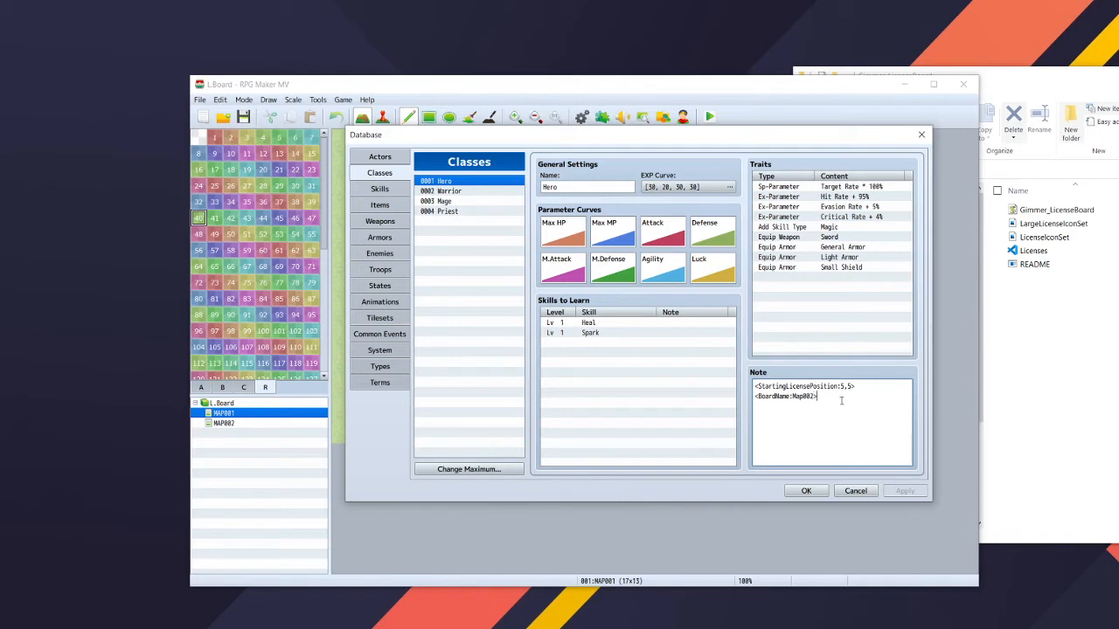
# Add the example tag <StartingLicenses:x,y|x,y|x,y> to the Hero class notes and remove it again.
pyautogui.press('Return')
pyautogui.write('<StartingLicenses:x,y|x,y|x,y>')
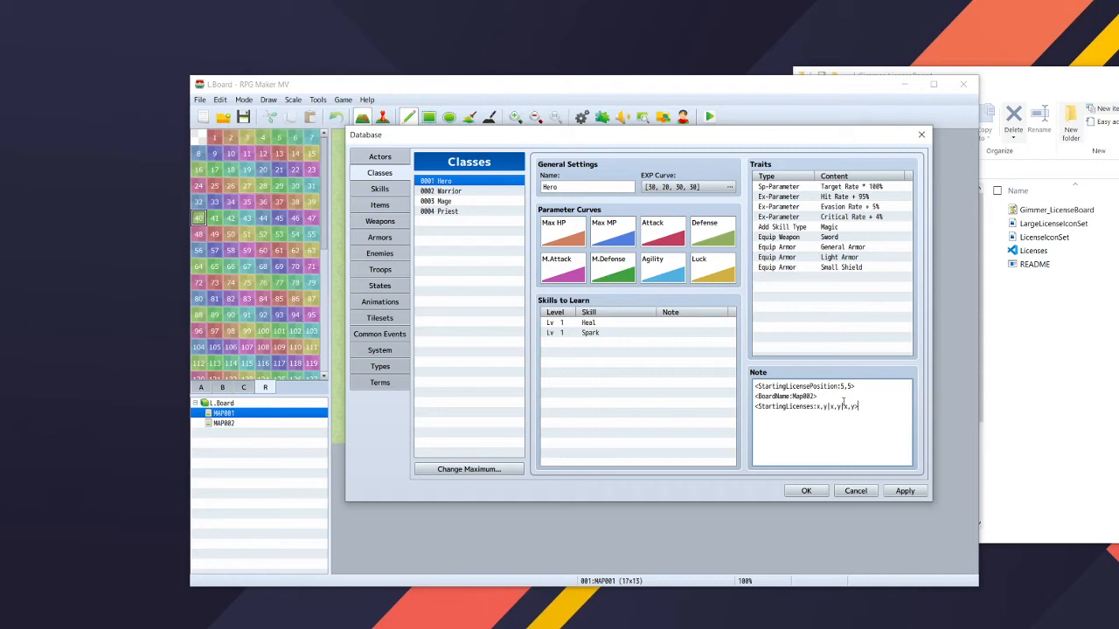
pyautogui.tripleClick(843, 404)
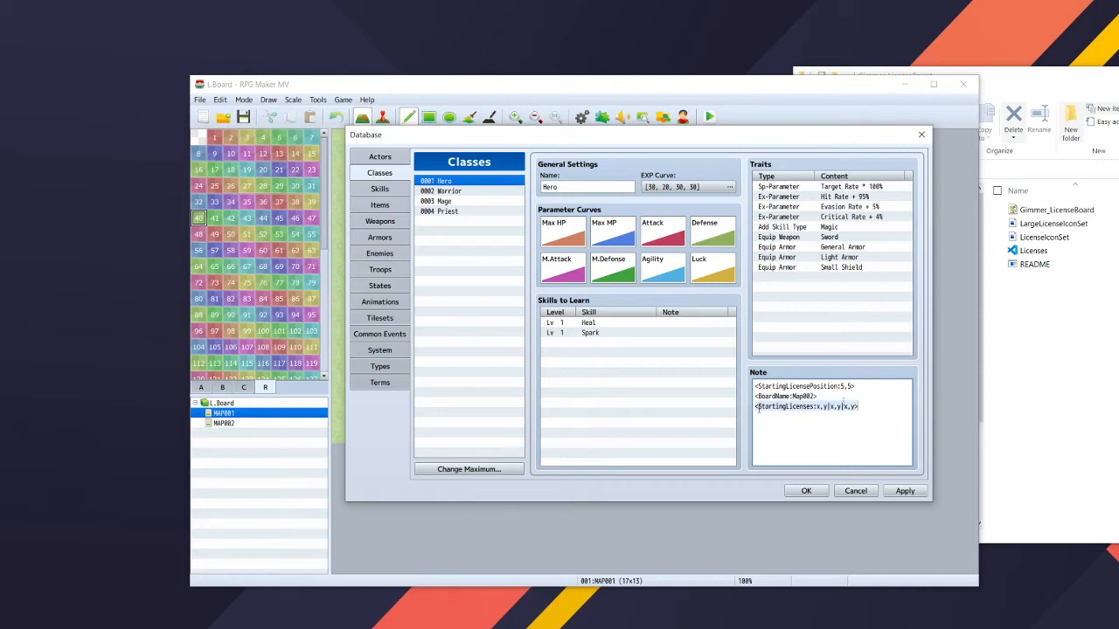
pyautogui.press('BackSpace')
pyautogui.press('BackSpace')
# Apply and close the database, and start a new game in a playtest.
pyautogui.click(904, 490)
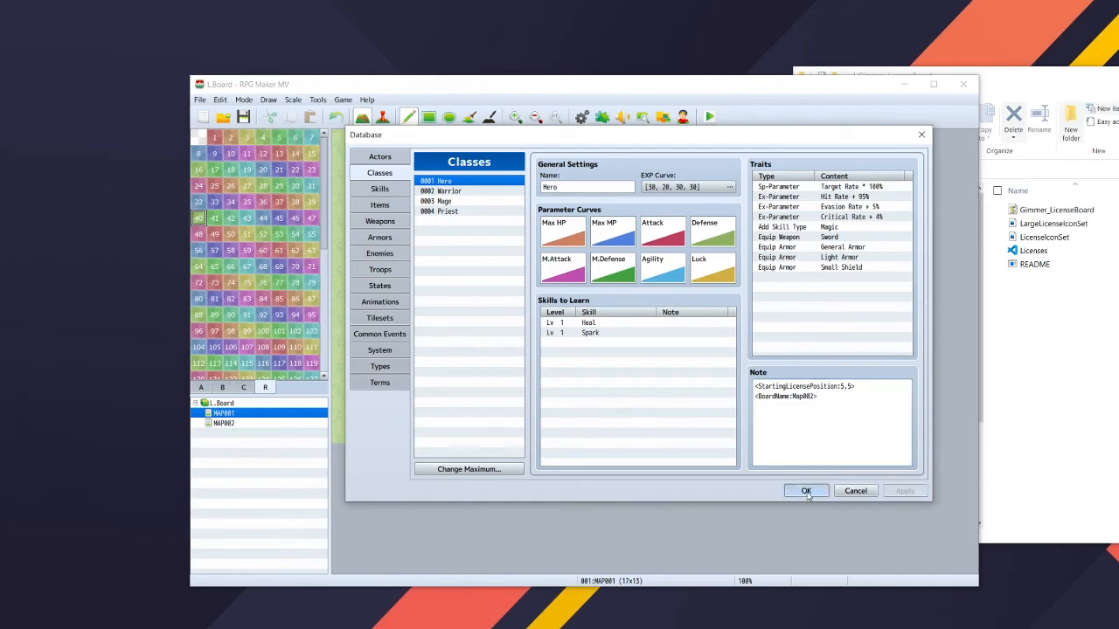
pyautogui.click(806, 490)
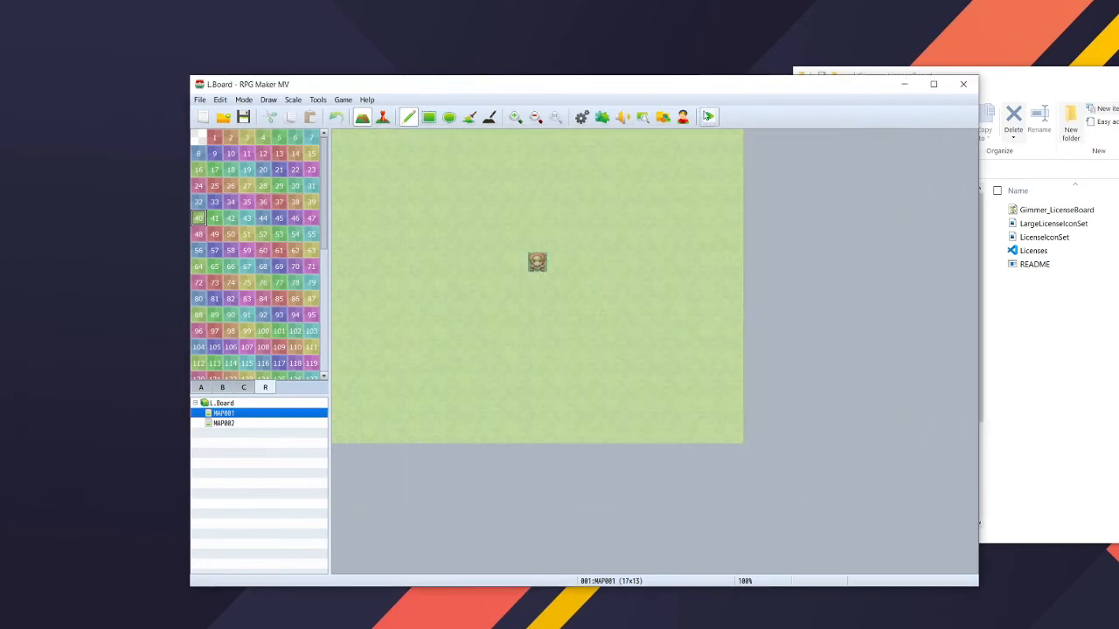
pyautogui.click(709, 117)
pyautogui.click(546, 354)
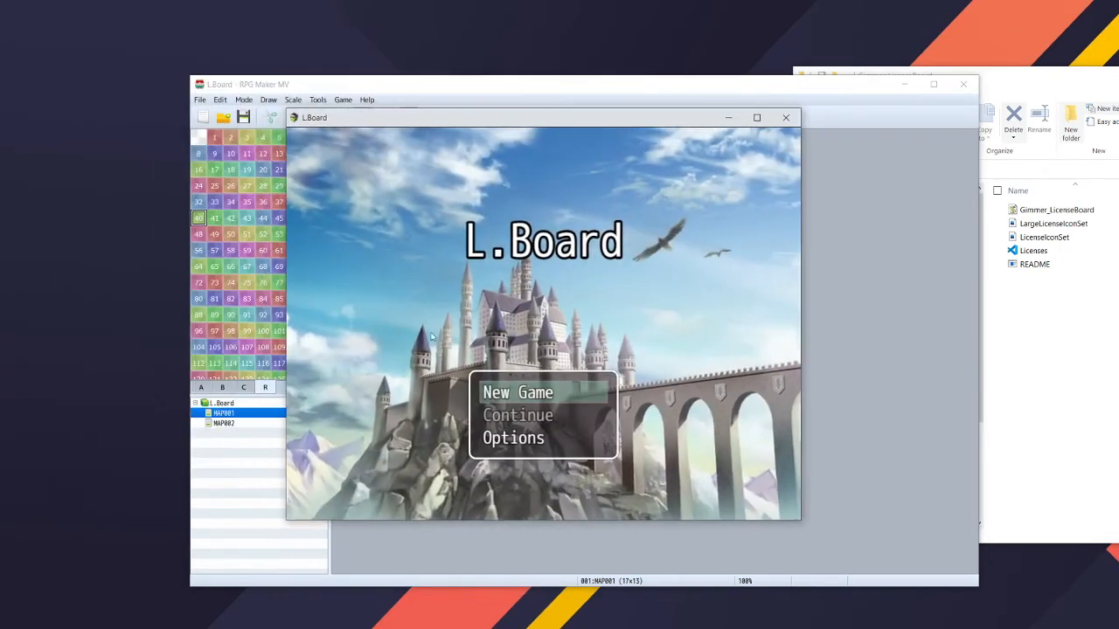
pyautogui.click(534, 391)
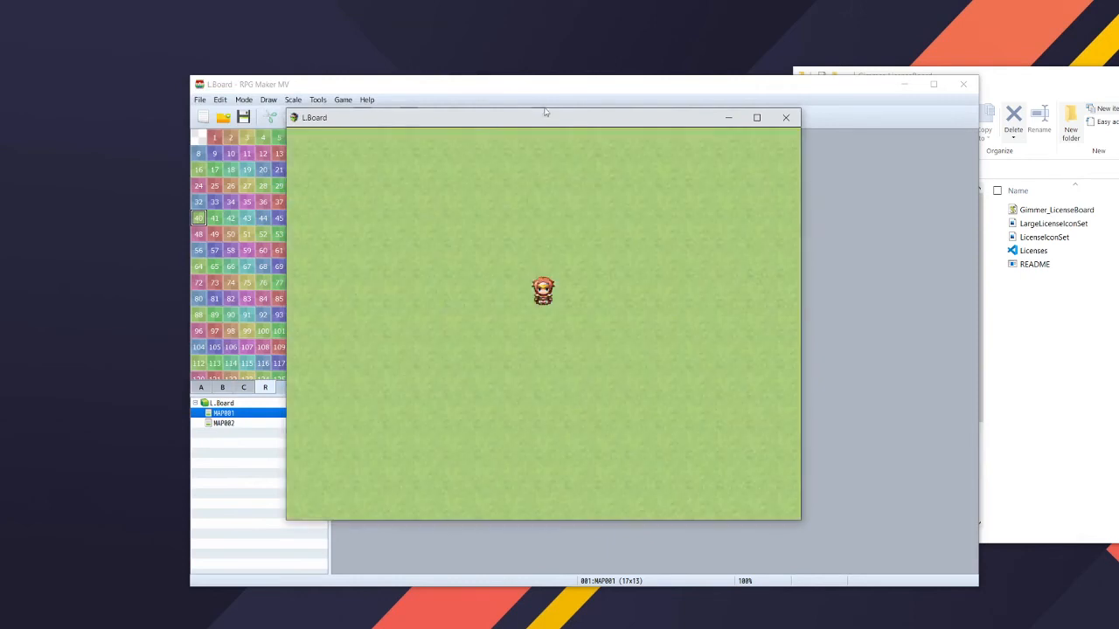
# Open the in-game menu and show the License Board of the first party member.
pyautogui.press('Escape')
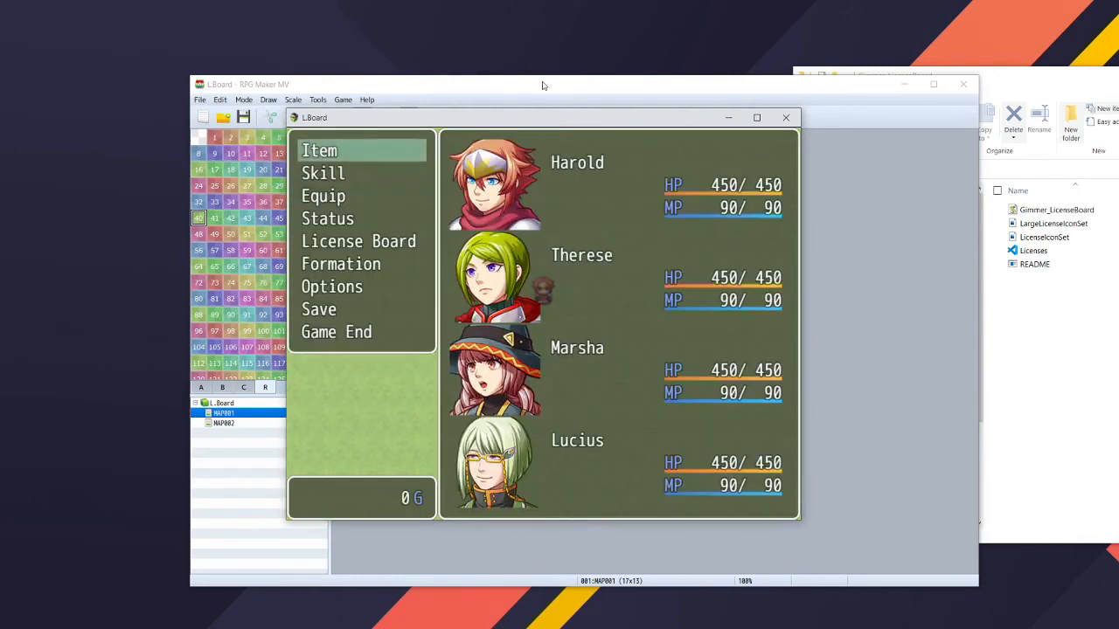
pyautogui.press('Down')
pyautogui.press('Down')
pyautogui.press('Down')
pyautogui.press('Down')
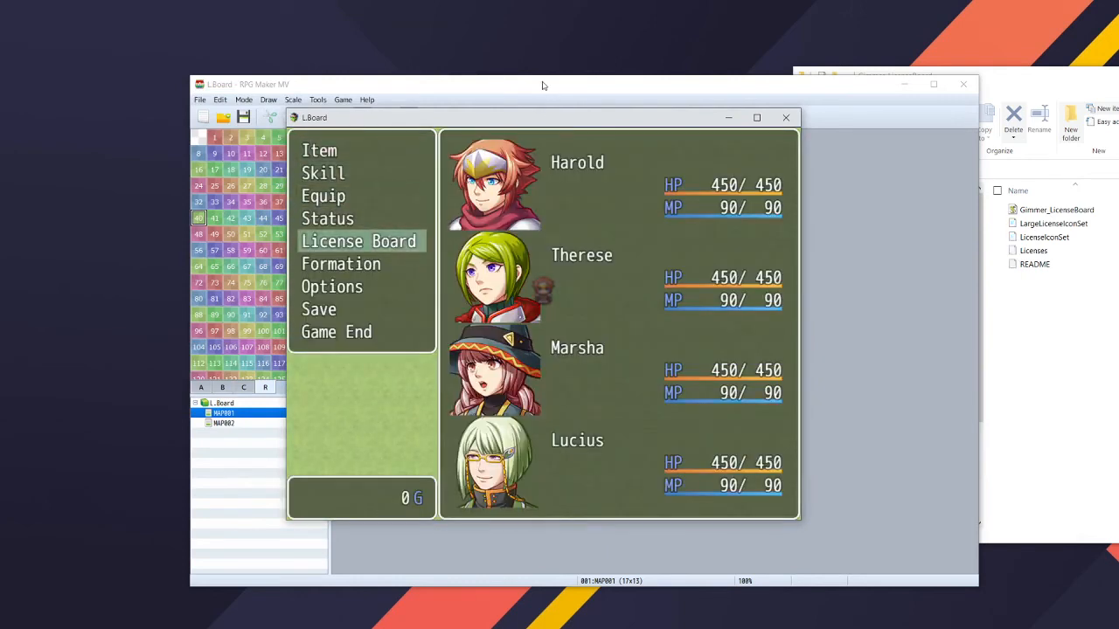
pyautogui.press('Return')
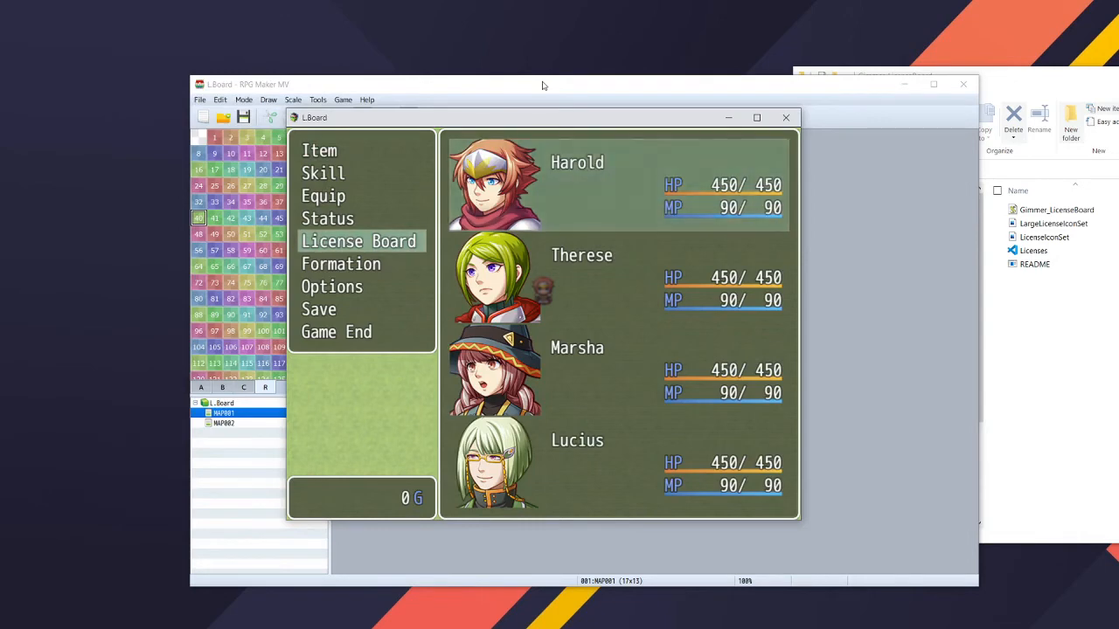
pyautogui.press('Return')
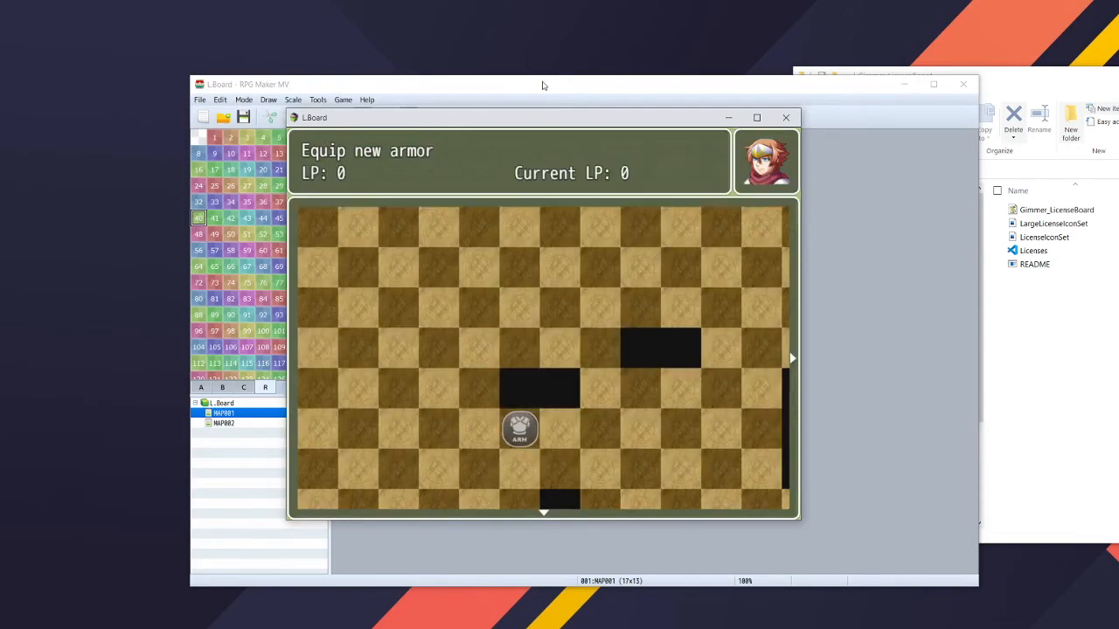
# Explore the squares around the starting license, acquire the Equip new armor and +10 HP licenses, and end the playtest.
pyautogui.press('Down')
pyautogui.press('Down')
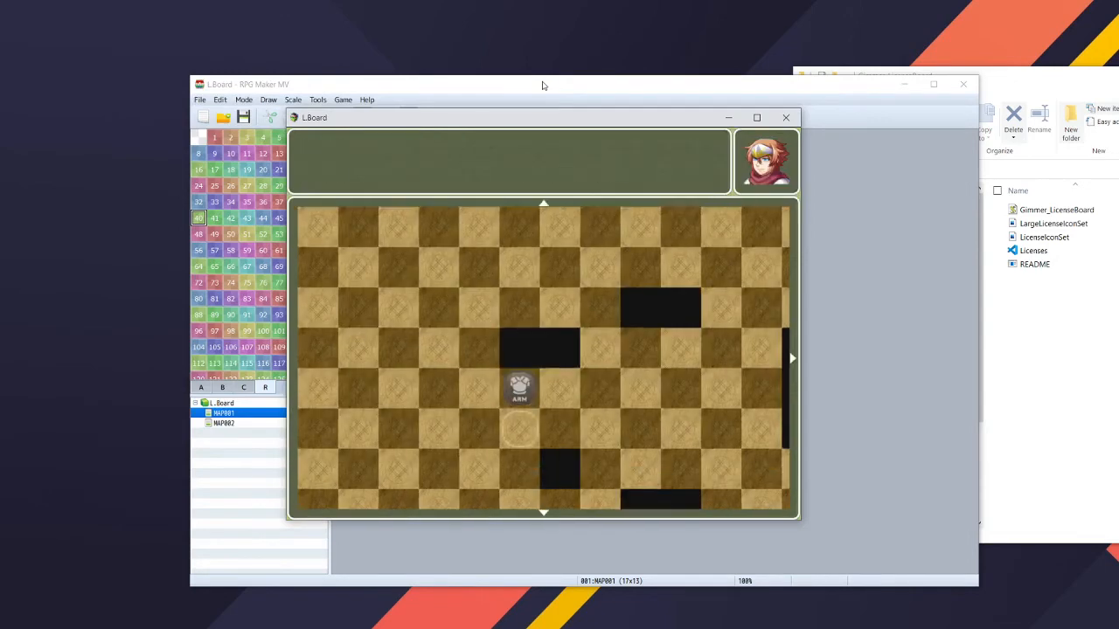
pyautogui.press('Left')
pyautogui.press('Left')
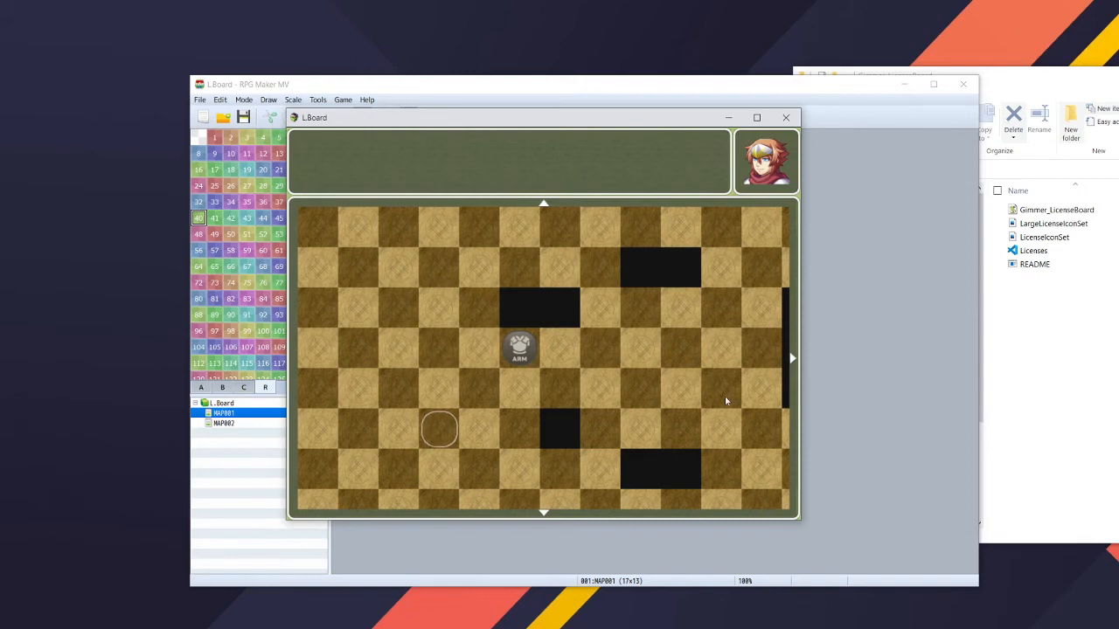
pyautogui.press('Up')
pyautogui.press('Left')
pyautogui.press('Up')
pyautogui.press('Up')
pyautogui.press('Right')
pyautogui.press('Right')
pyautogui.press('Down')
pyautogui.press('Right')
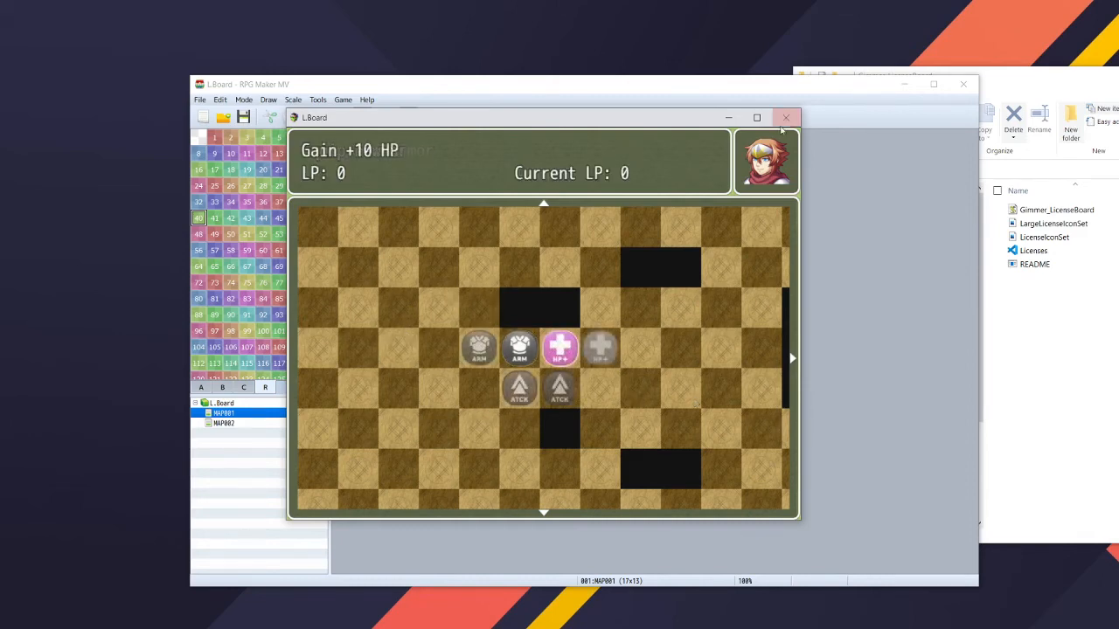
pyautogui.click(785, 118)
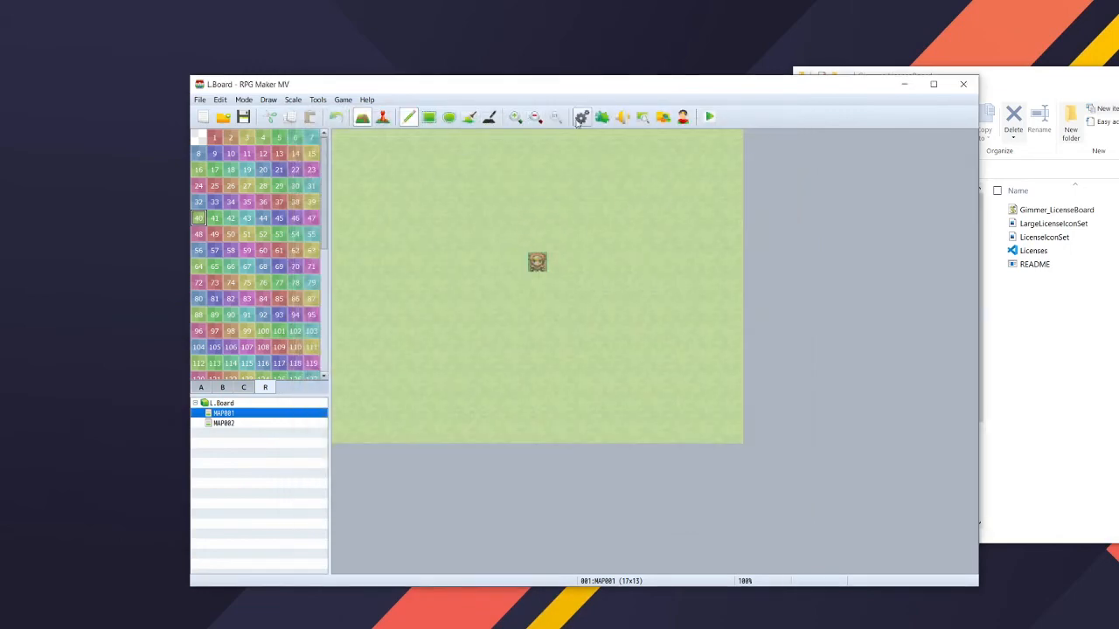
# Check the StartingLicensePosition tag in the Hero class notes, and select the +30 MP tile at 8,5 on MAP002 in event mode.
pyautogui.press('F9')
pyautogui.tripleClick(792, 402)
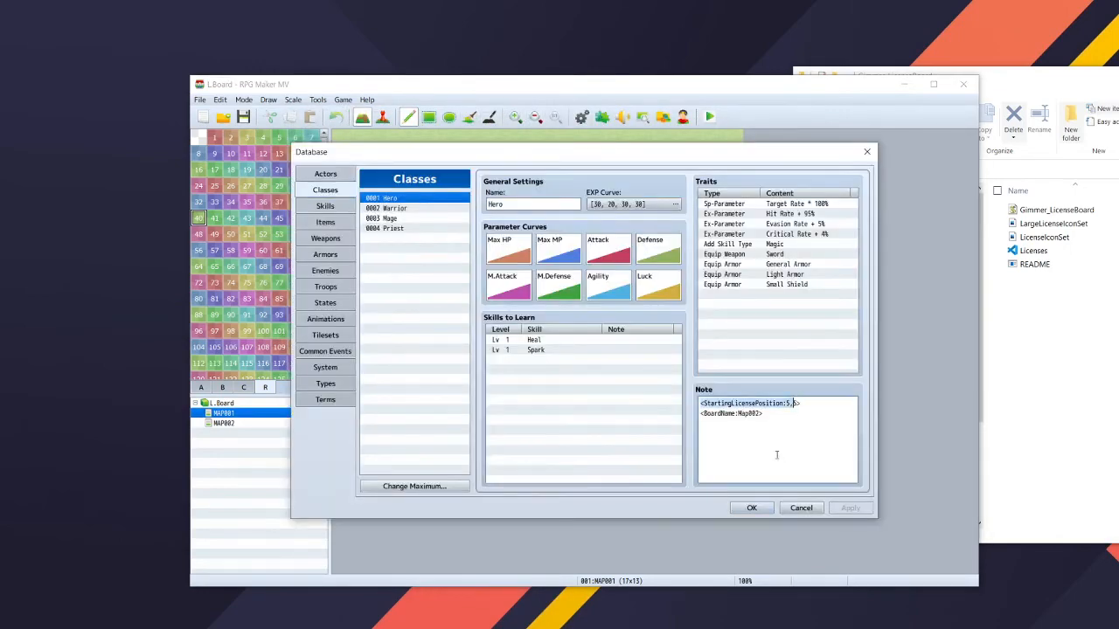
pyautogui.moveTo(792, 403); pyautogui.dragTo(796, 404)
pyautogui.click(751, 508)
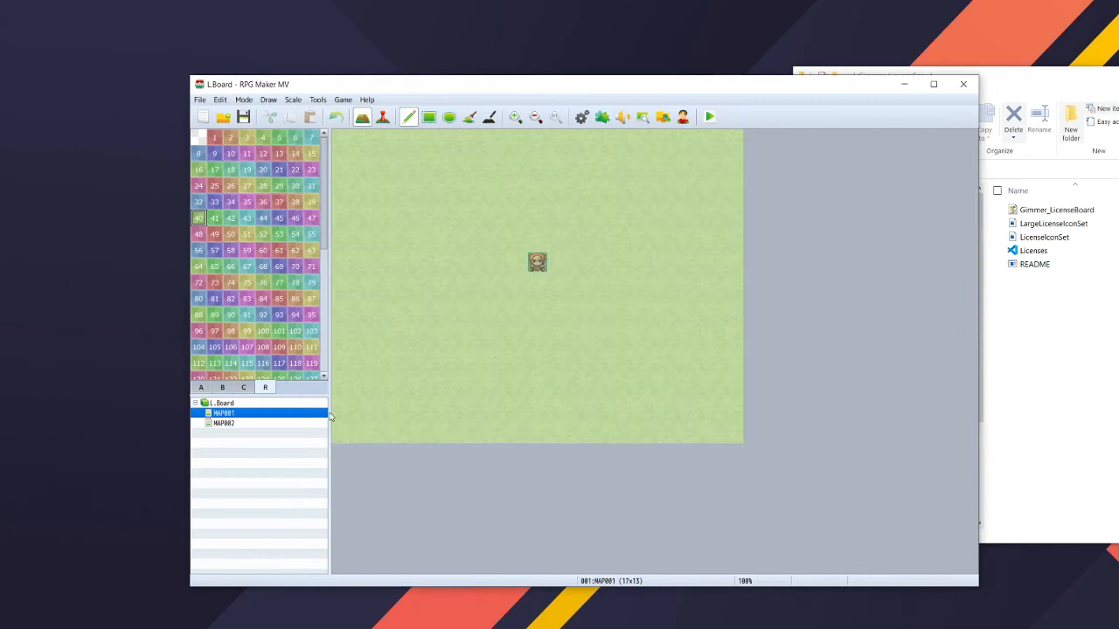
pyautogui.click(263, 424)
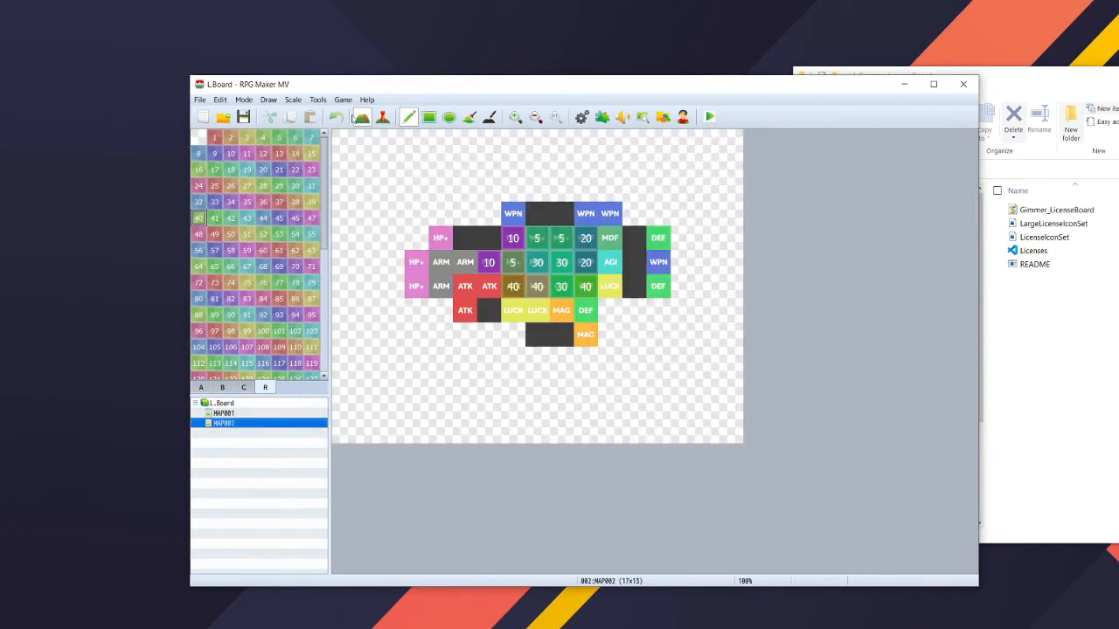
pyautogui.click(383, 117)
pyautogui.click(538, 263)
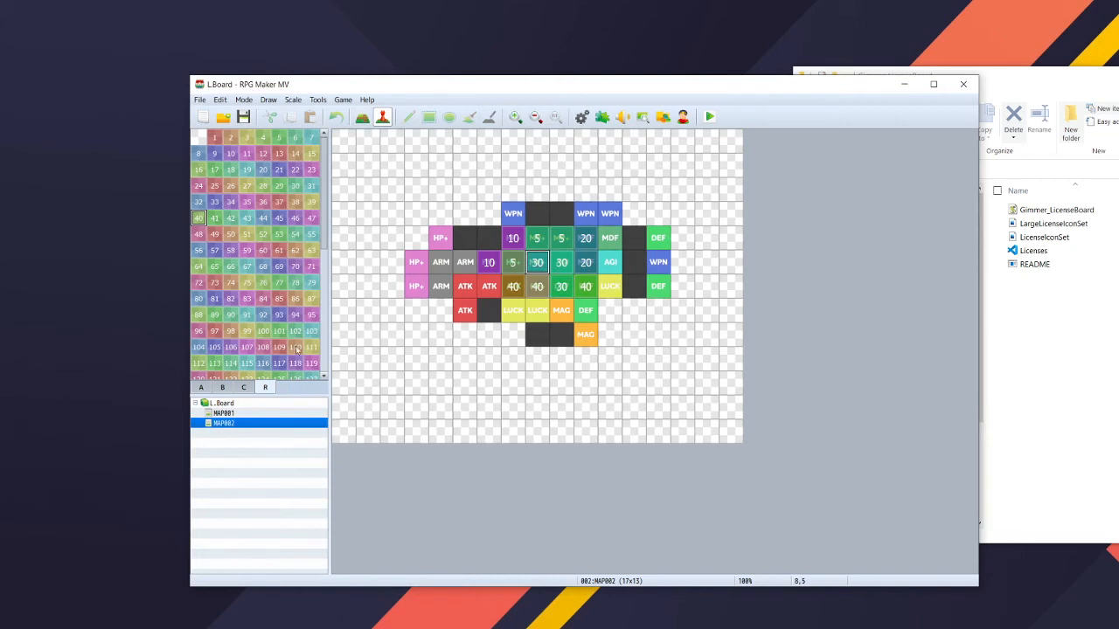
# Set the StartingLicensePosition tag in the Hero class notes to 8,5 and apply the database change.
pyautogui.click(582, 116)
pyautogui.click(776, 410)
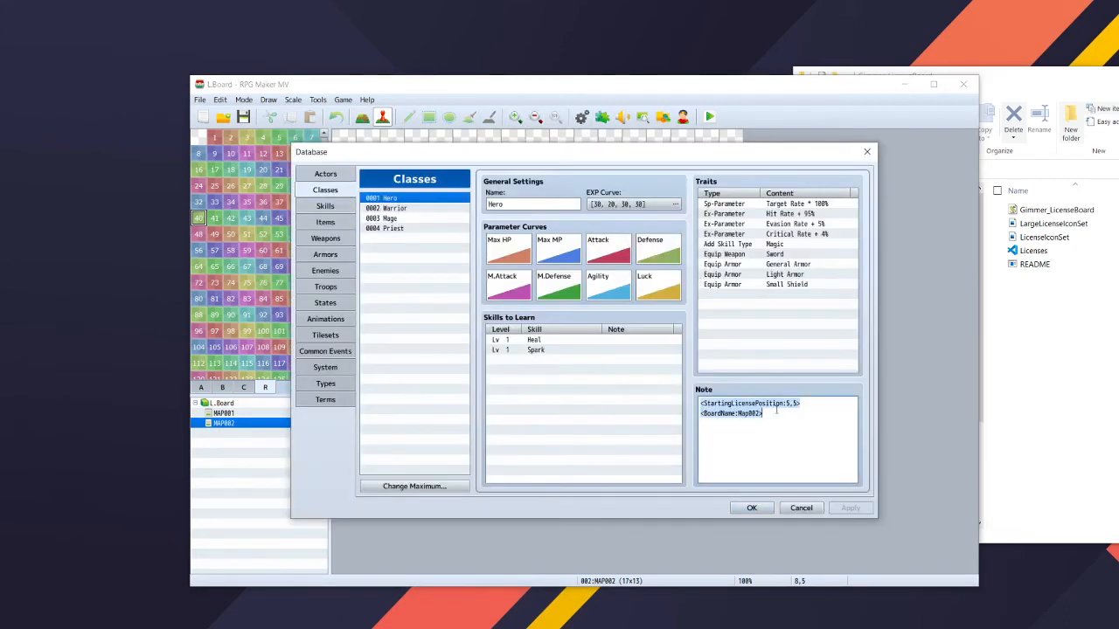
pyautogui.click(813, 414)
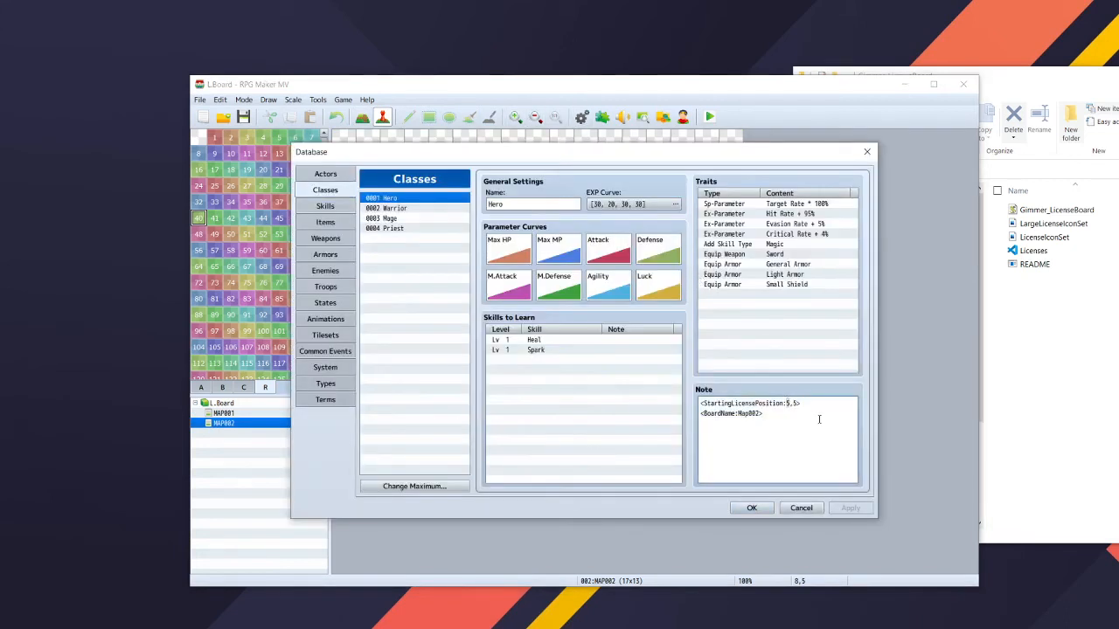
pyautogui.click(848, 508)
pyautogui.click(751, 508)
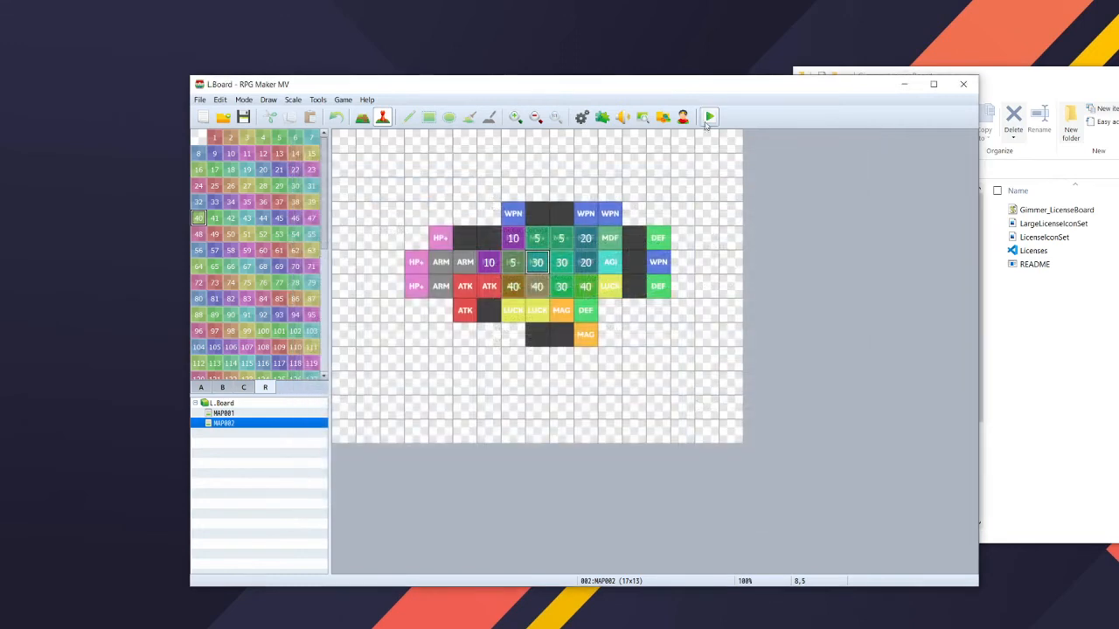
# Launch a playtest, move its window over the editor and start a new game.
pyautogui.click(708, 123)
pyautogui.click(540, 350)
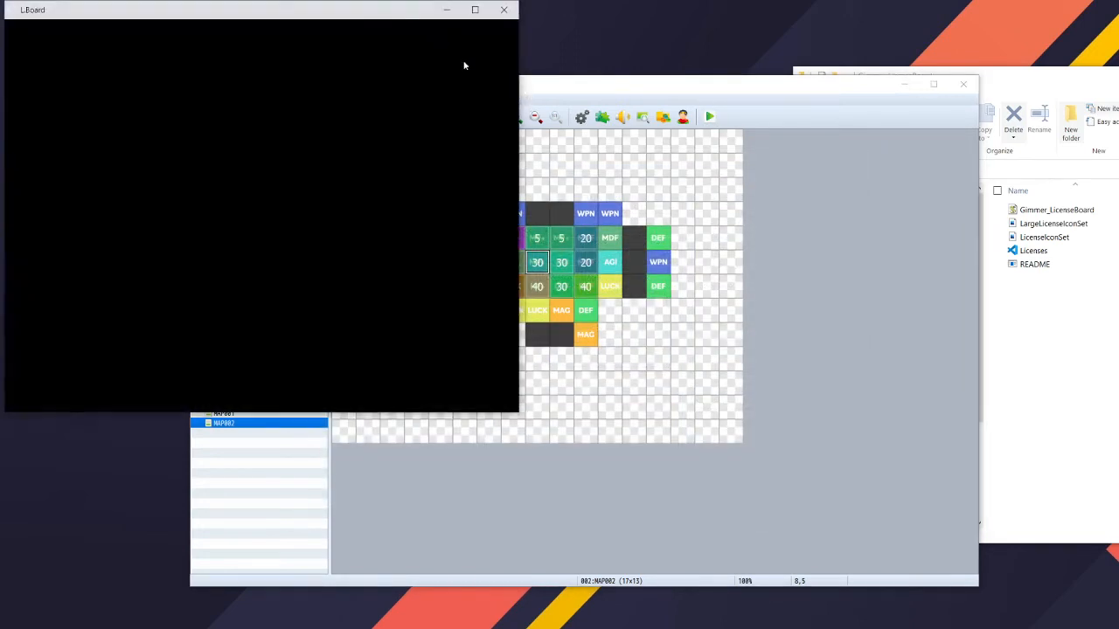
pyautogui.moveTo(412, 43); pyautogui.dragTo(695, 139)
pyautogui.press('Return')
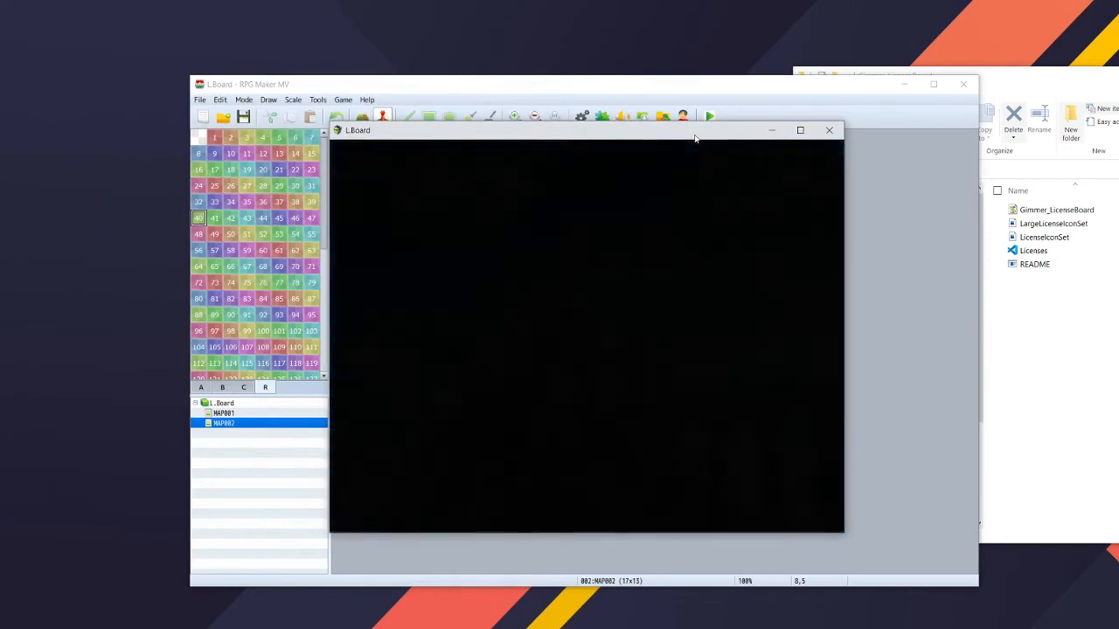
# Bring up the first party member's License Board from the game menu.
pyautogui.press('Escape')
pyautogui.press('Down')
pyautogui.press('Down')
pyautogui.press('Down')
pyautogui.press('Down')
pyautogui.press('Return')
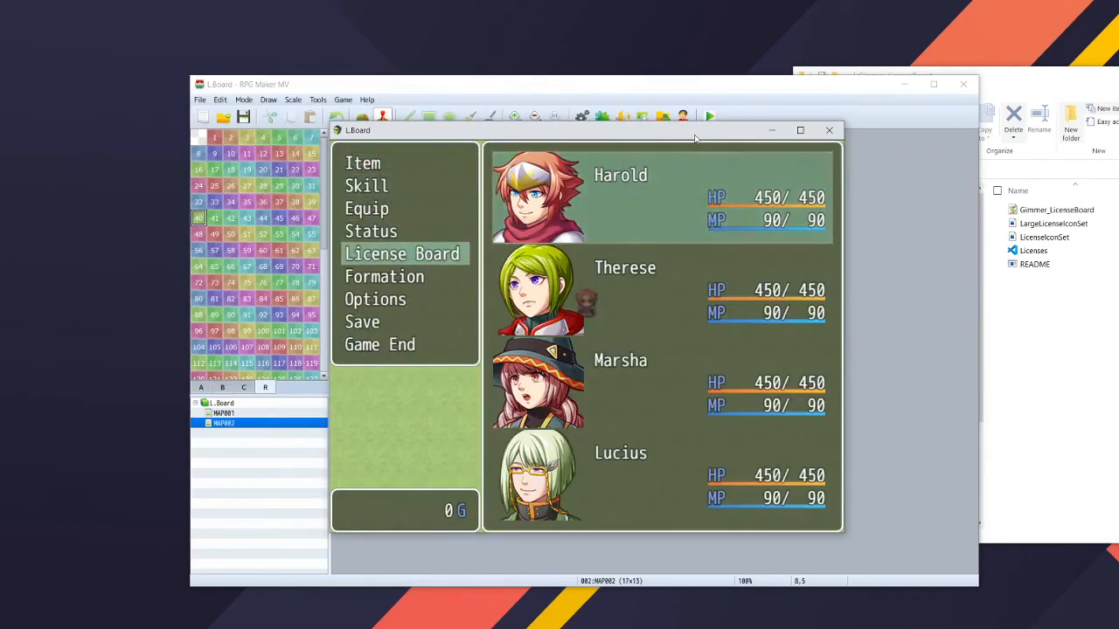
pyautogui.press('Return')
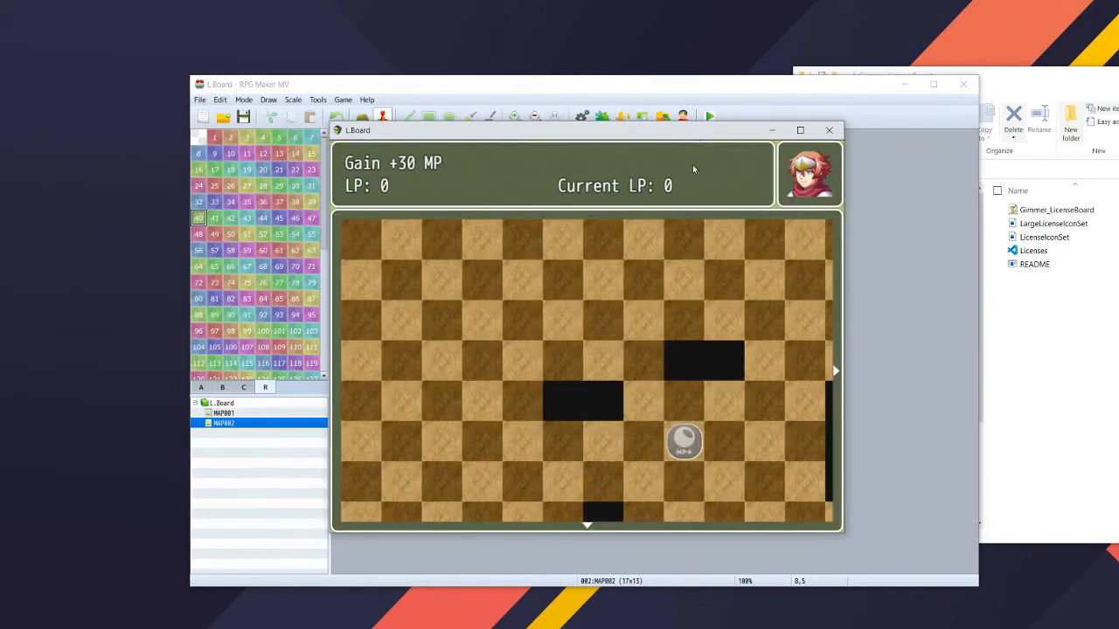
# Acquire the +30 MP starting license and check the adjacent +30 AGI and +5 MP licenses.
pyautogui.press('Return')
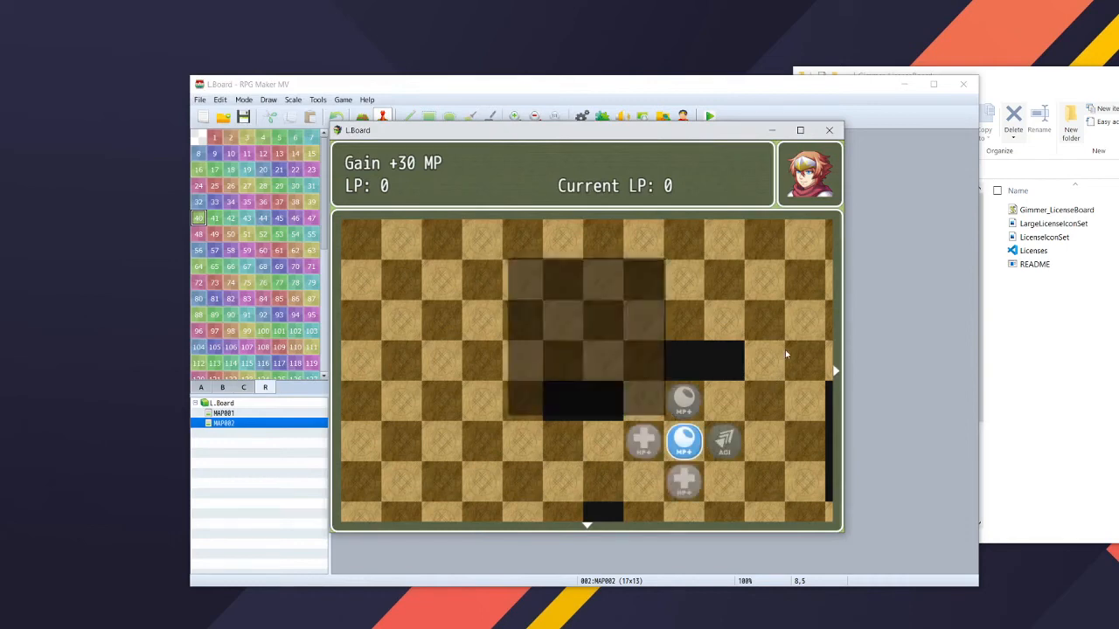
pyautogui.press('Return')
pyautogui.press('Right')
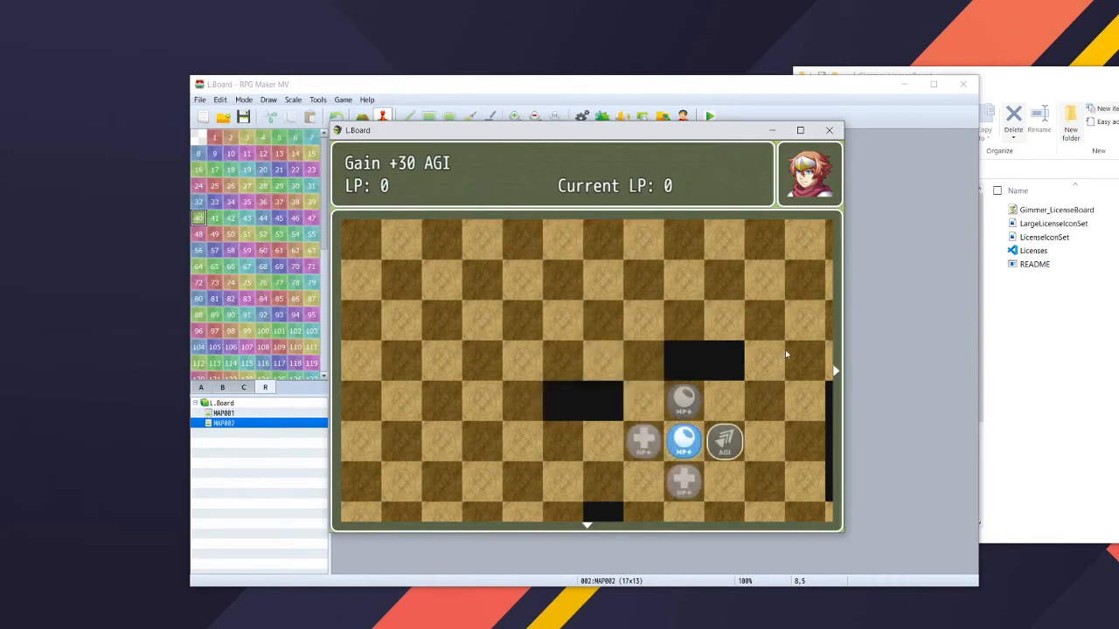
pyautogui.press('Left')
pyautogui.press('Up')
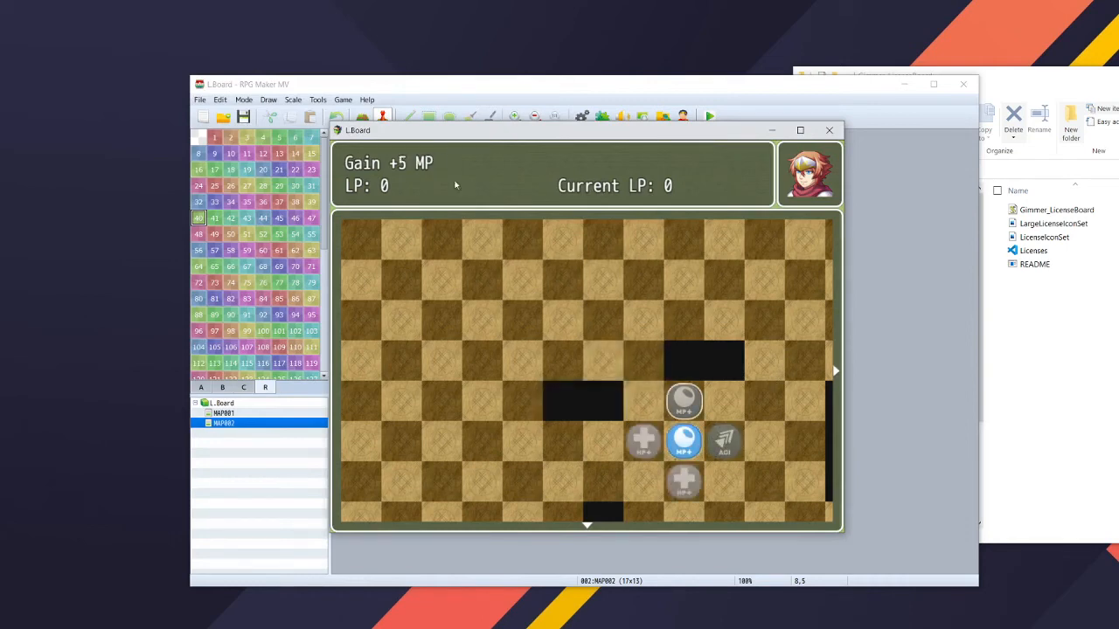
# Look over the licenses surrounding the starting square and acquire the +30 AGI license beside it.
pyautogui.press('Down')
pyautogui.press('Left')
pyautogui.press('Right')
pyautogui.press('Right')
pyautogui.press('Down')
pyautogui.press('Left')
pyautogui.press('Up')
pyautogui.press('Right')
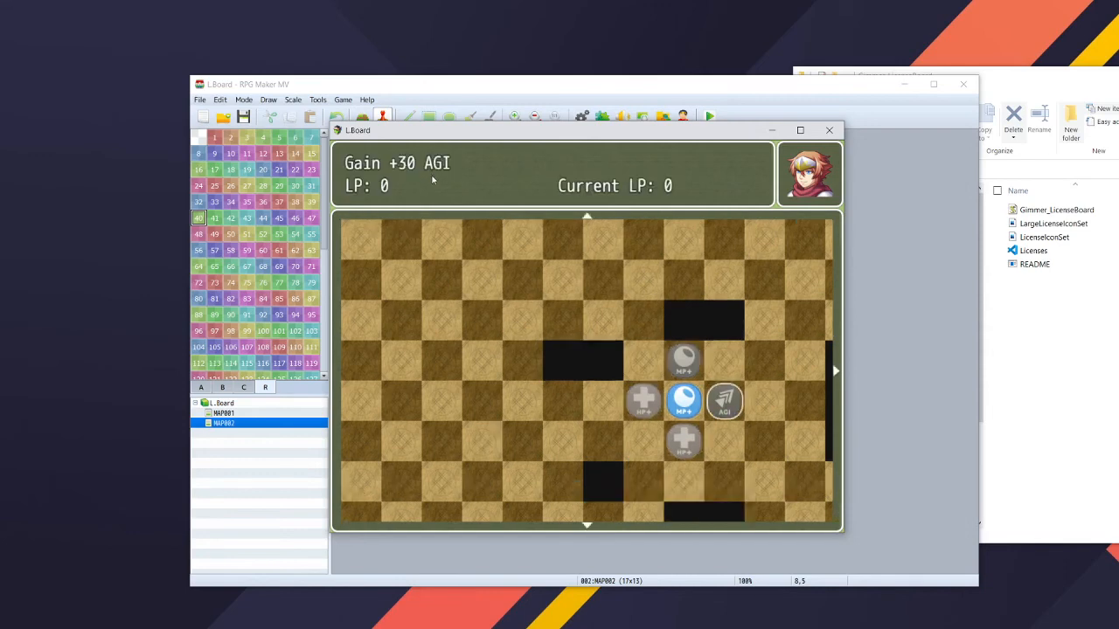
pyautogui.press('Return')
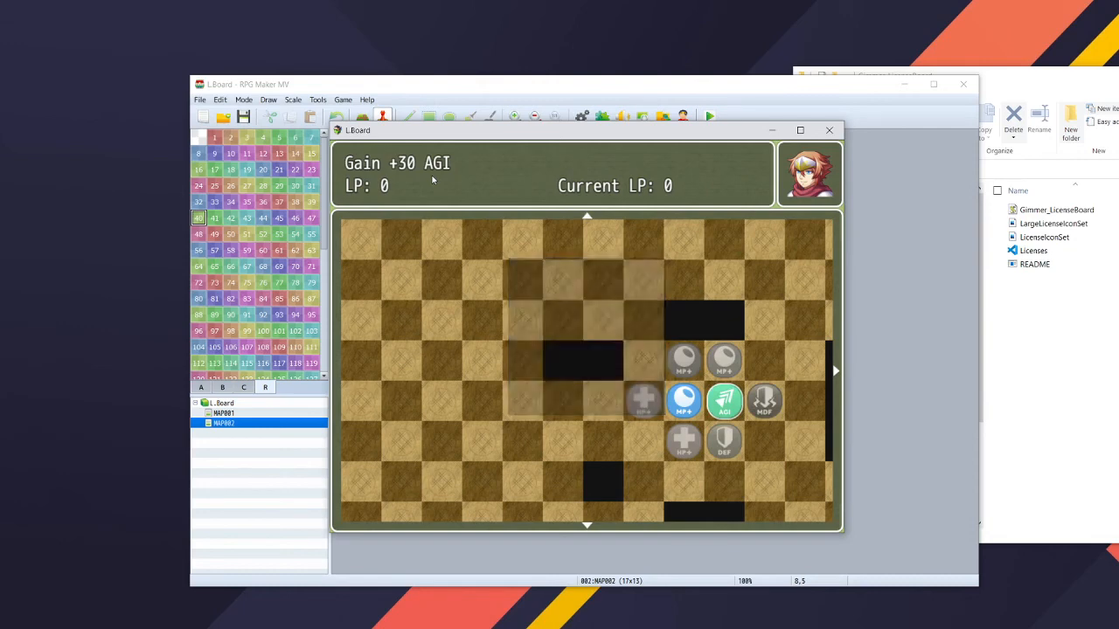
pyautogui.press('Right')
pyautogui.press('Left')
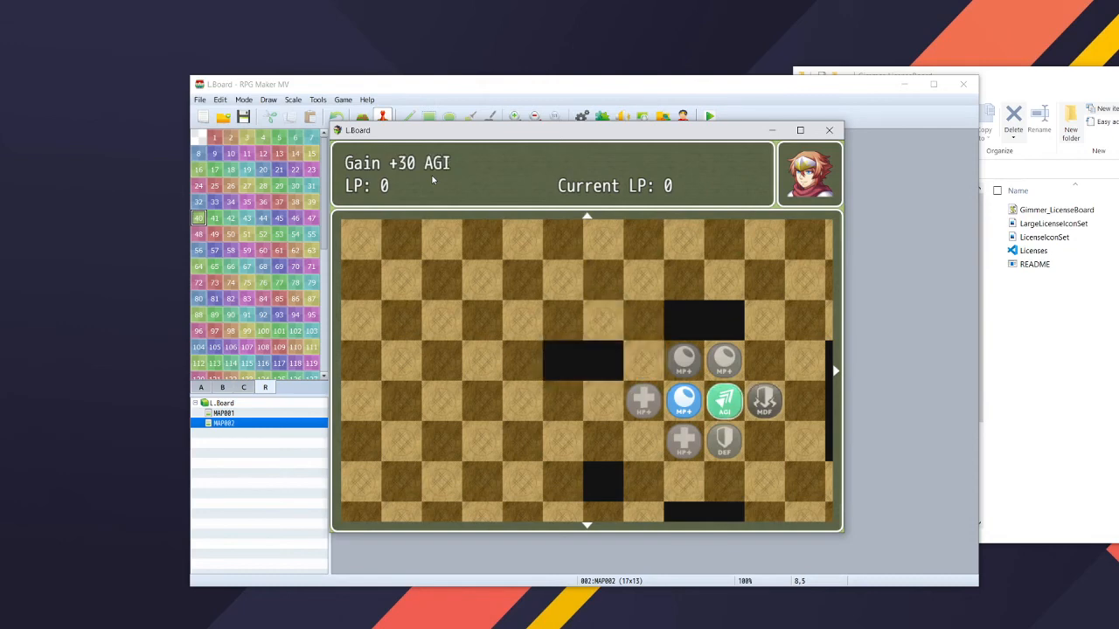
# Acquire the +40 HP license below the starting square and return to the game menu.
pyautogui.press('Up')
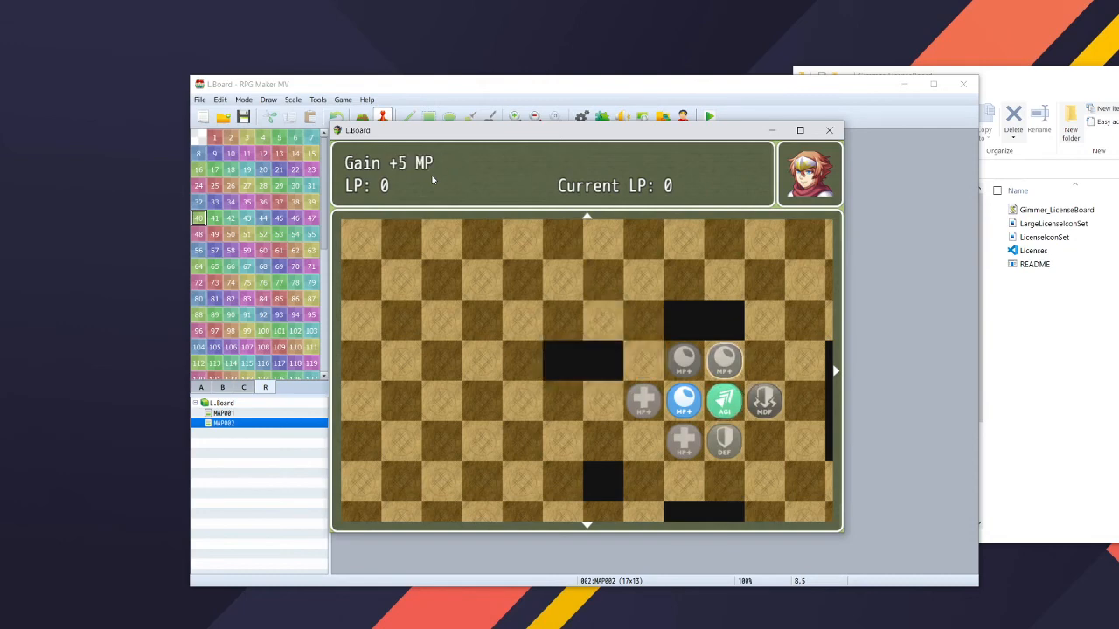
pyautogui.press('Down')
pyautogui.press('Down')
pyautogui.press('Left')
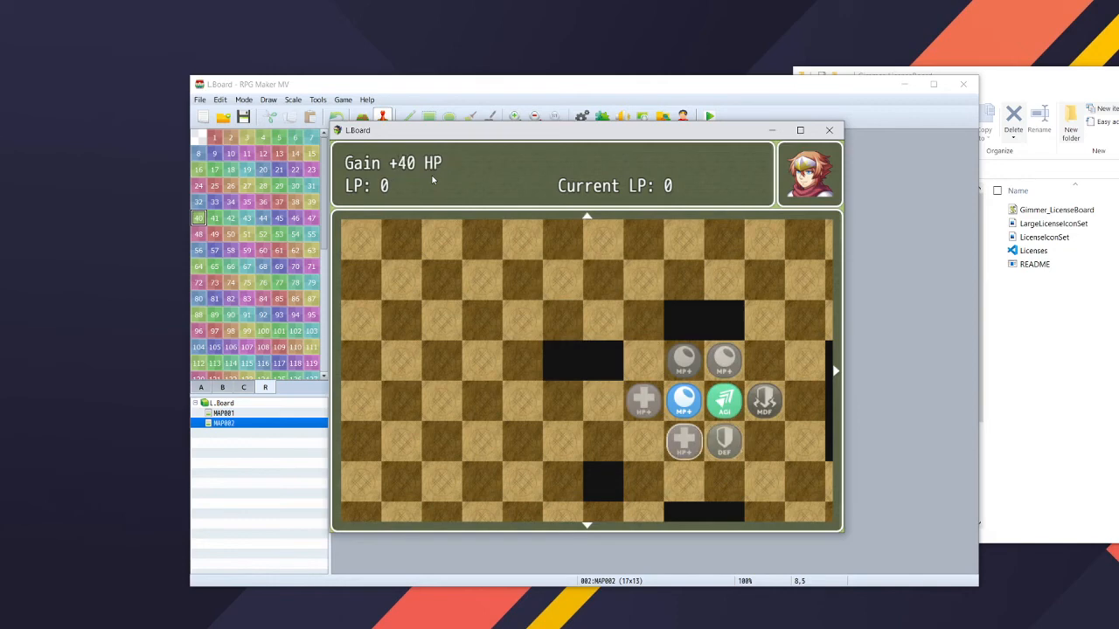
pyautogui.press('Return')
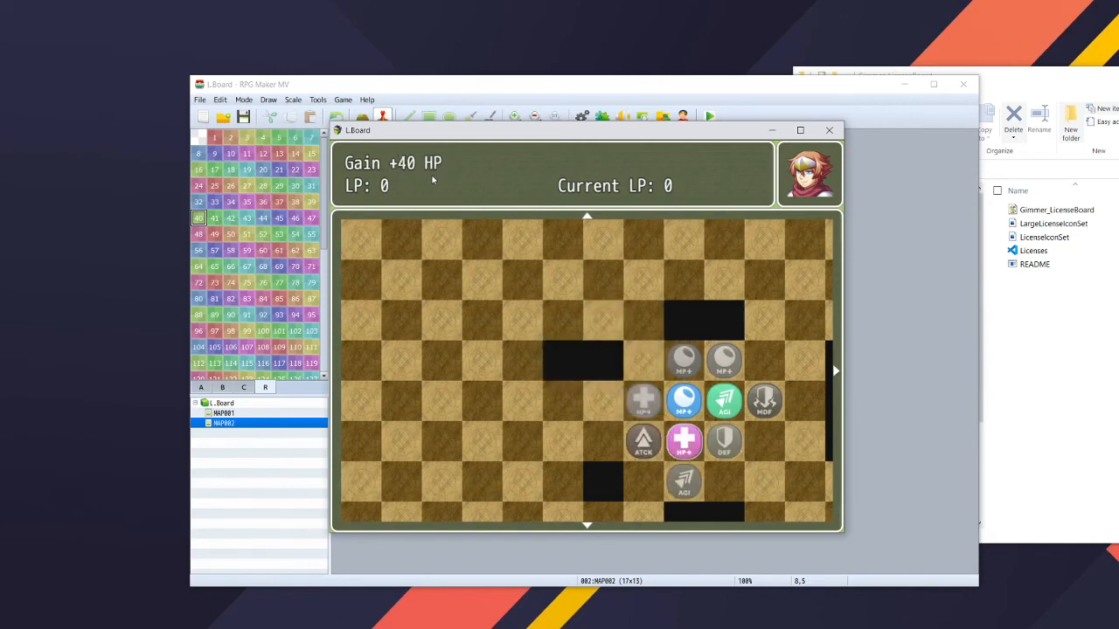
pyautogui.press('Escape')
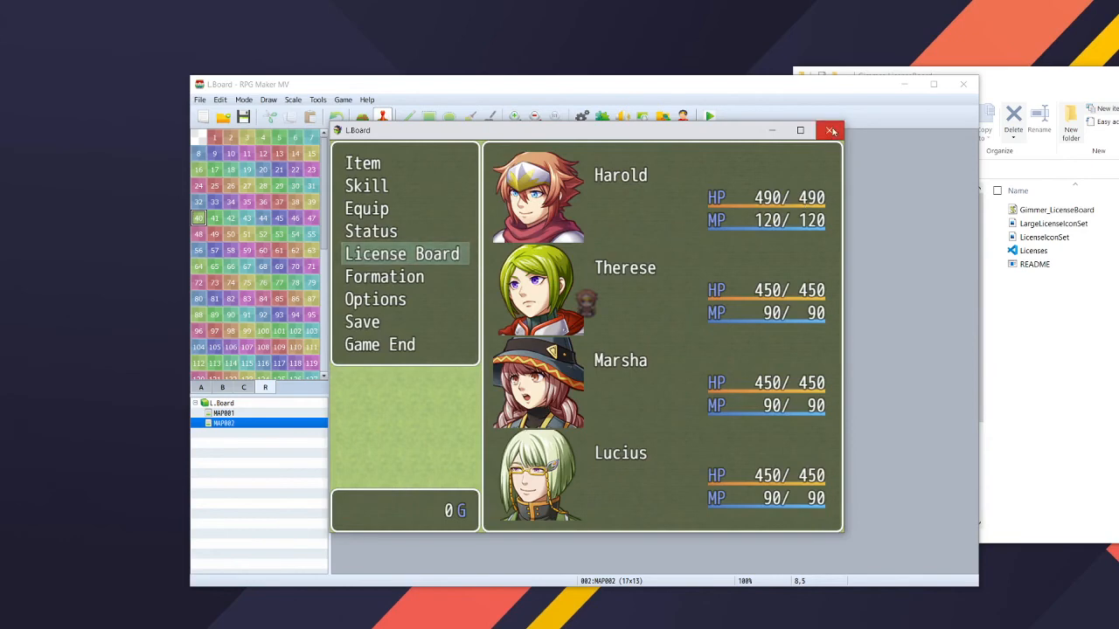
# Restart the playtest with a new game and reopen the first party member's License Board.
pyautogui.press('F5')
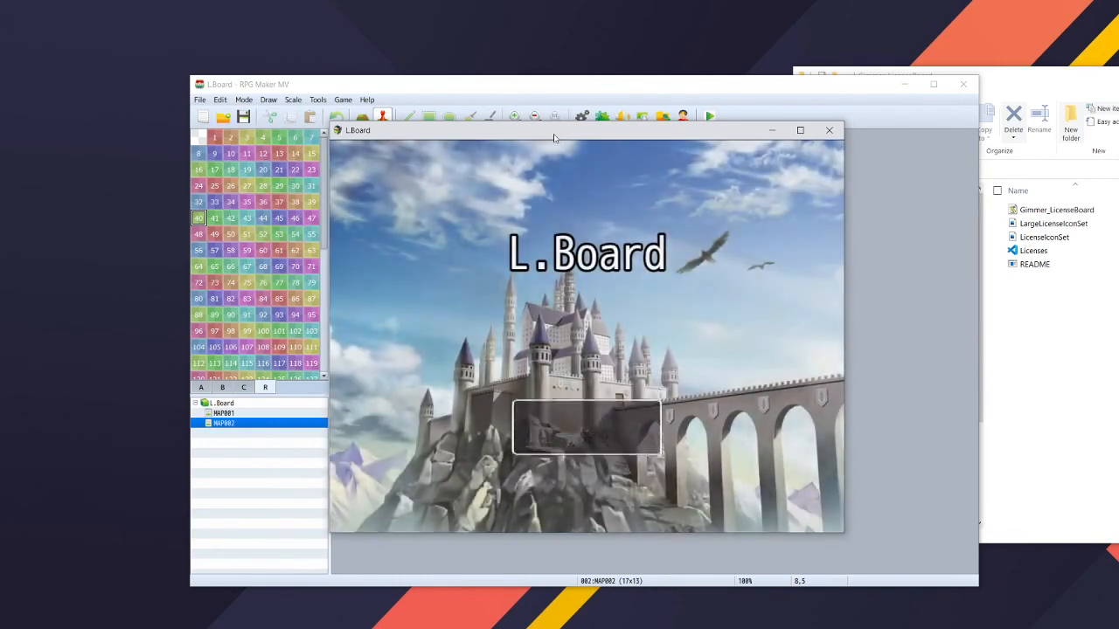
pyautogui.press('Return')
pyautogui.press('Escape')
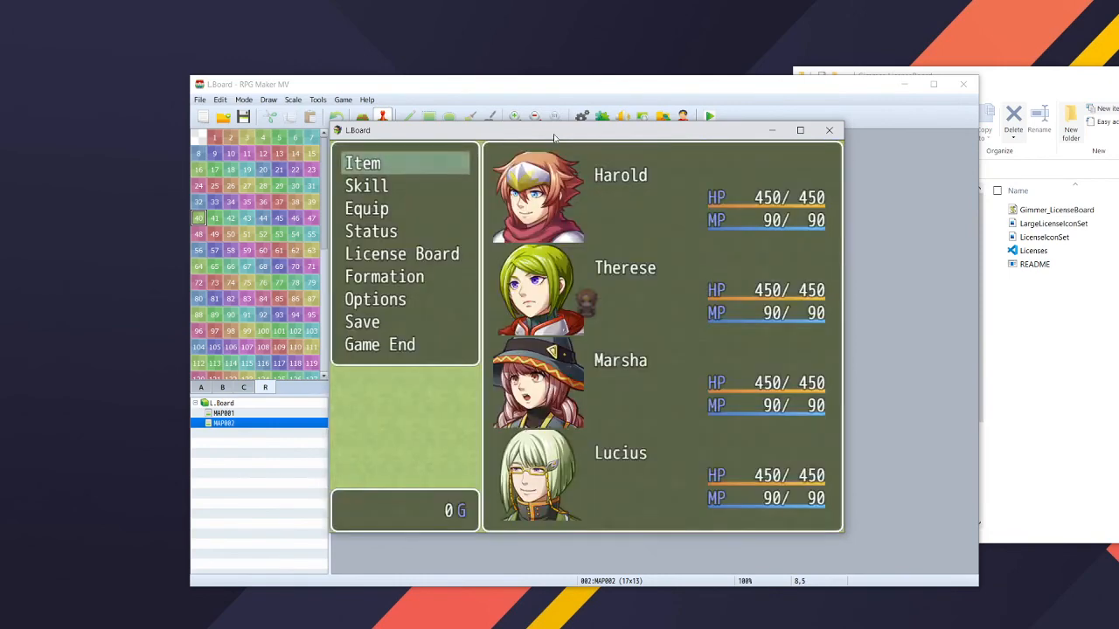
pyautogui.press('Down')
pyautogui.press('Down')
pyautogui.press('Down')
pyautogui.press('Down')
pyautogui.press('Return')
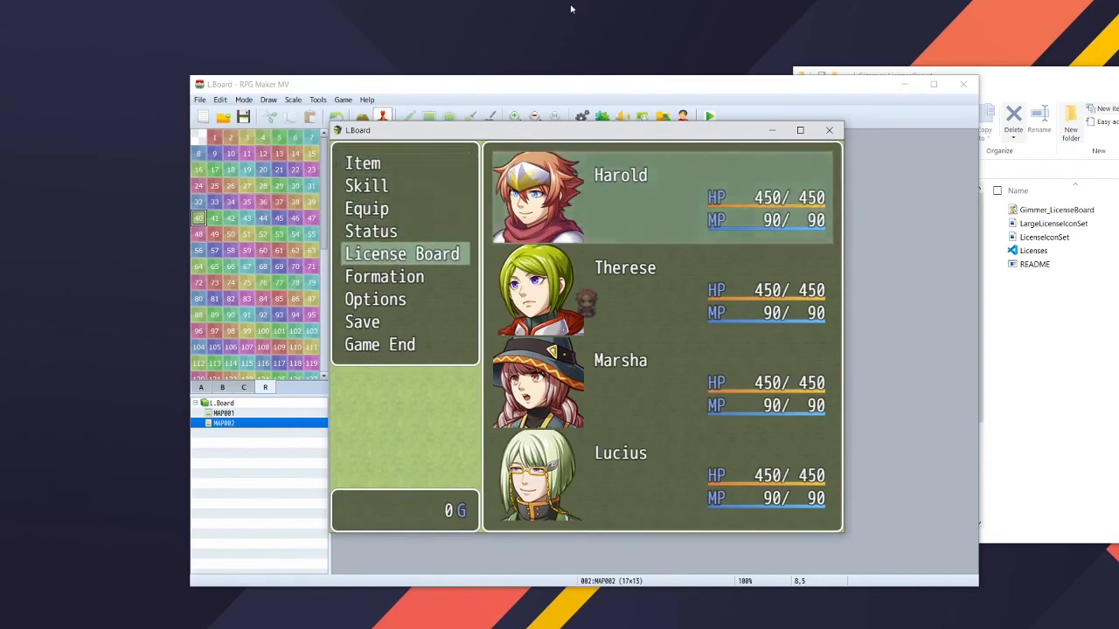
pyautogui.press('Return')
# Acquire the +30 MP and +40 HP licenses, and go back to the menu to compare the character's stats.
pyautogui.press('Return')
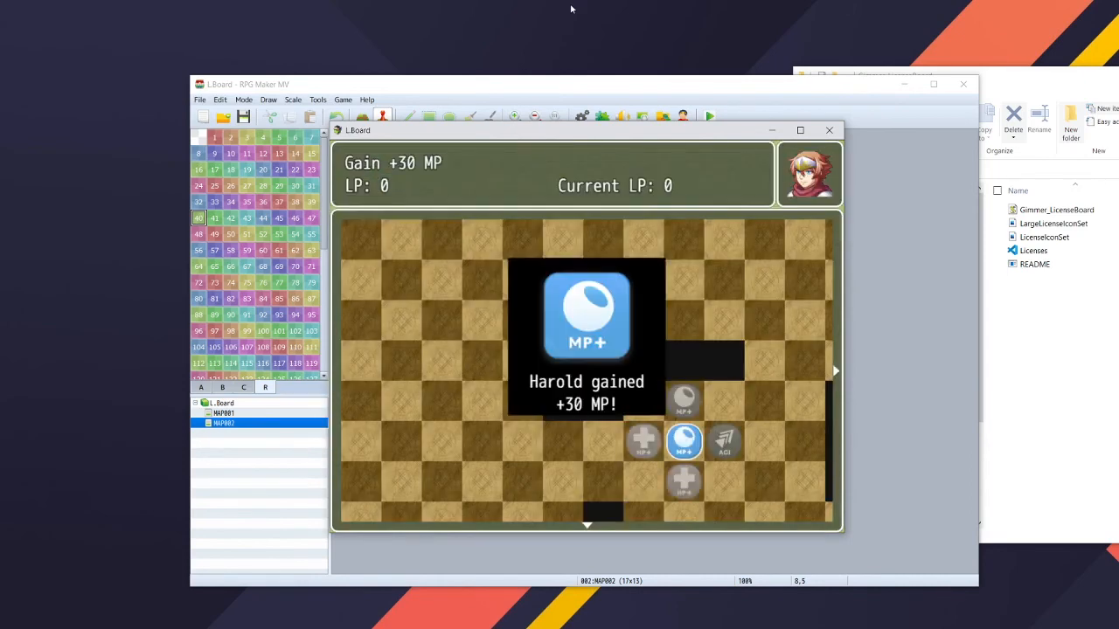
pyautogui.press('Return')
pyautogui.press('Down')
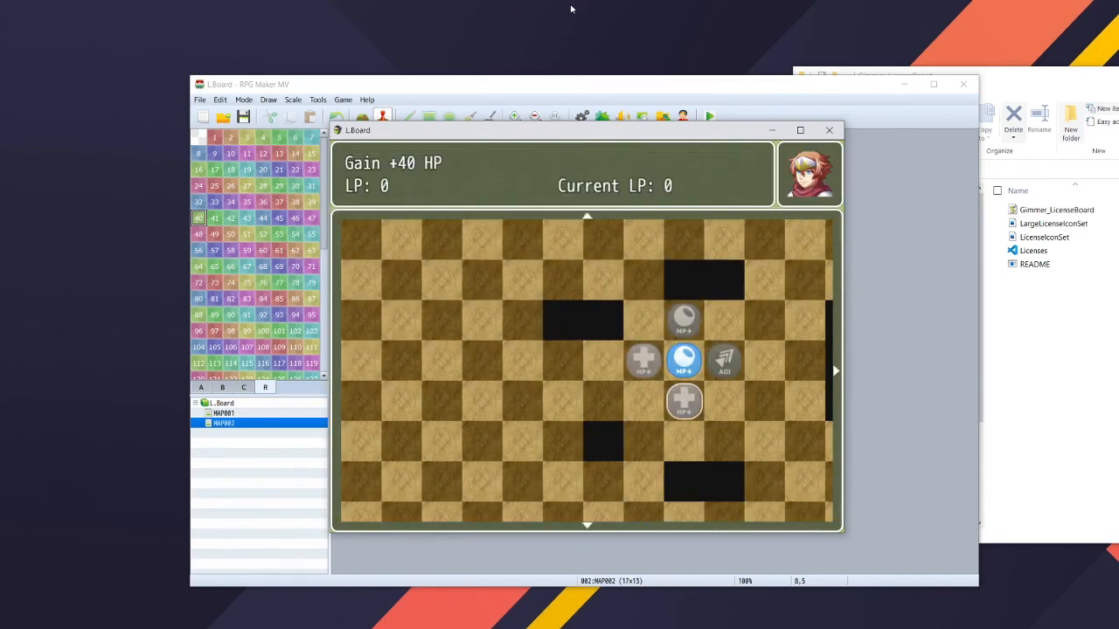
pyautogui.press('Return')
pyautogui.press('Return')
pyautogui.press('Escape')
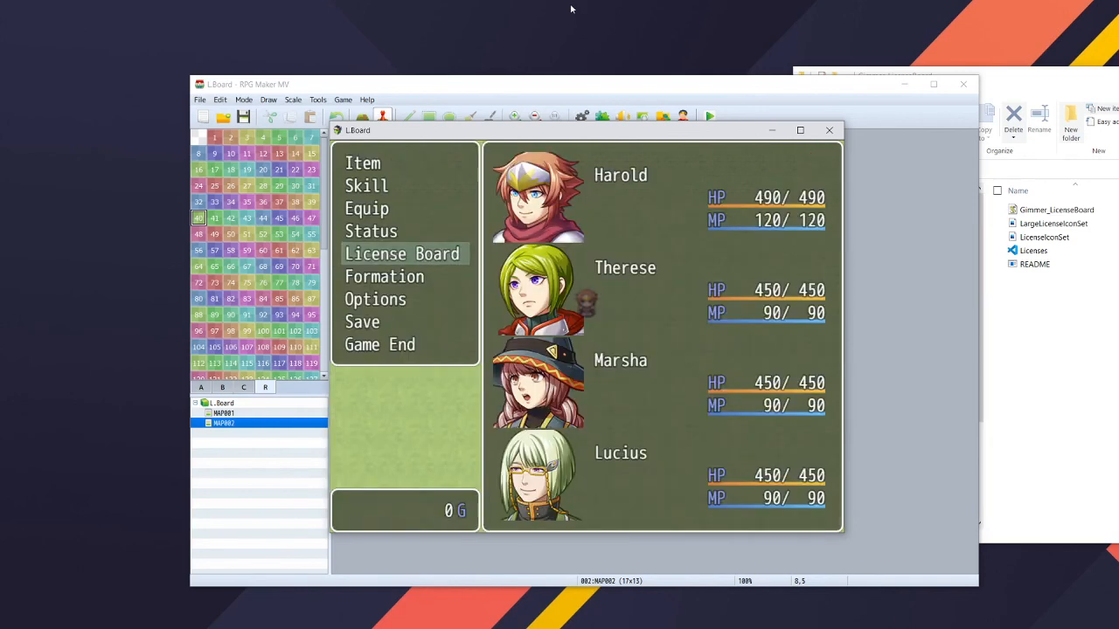
# Leave the game menu and close the playtest.
pyautogui.press('Up')
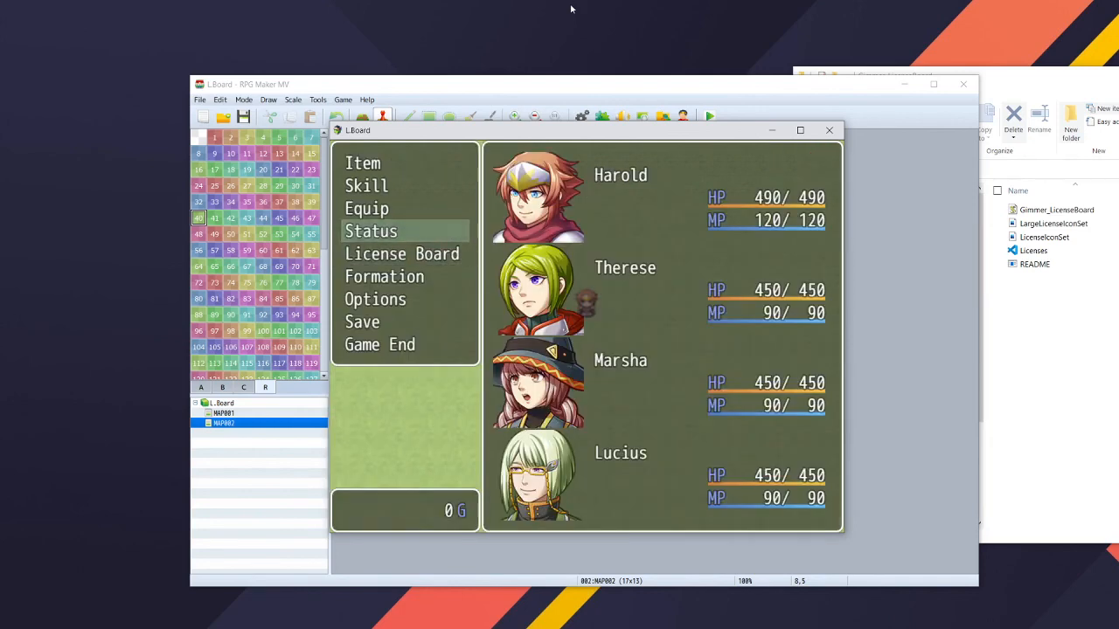
pyautogui.press('Up')
pyautogui.press('Up')
pyautogui.press('Up')
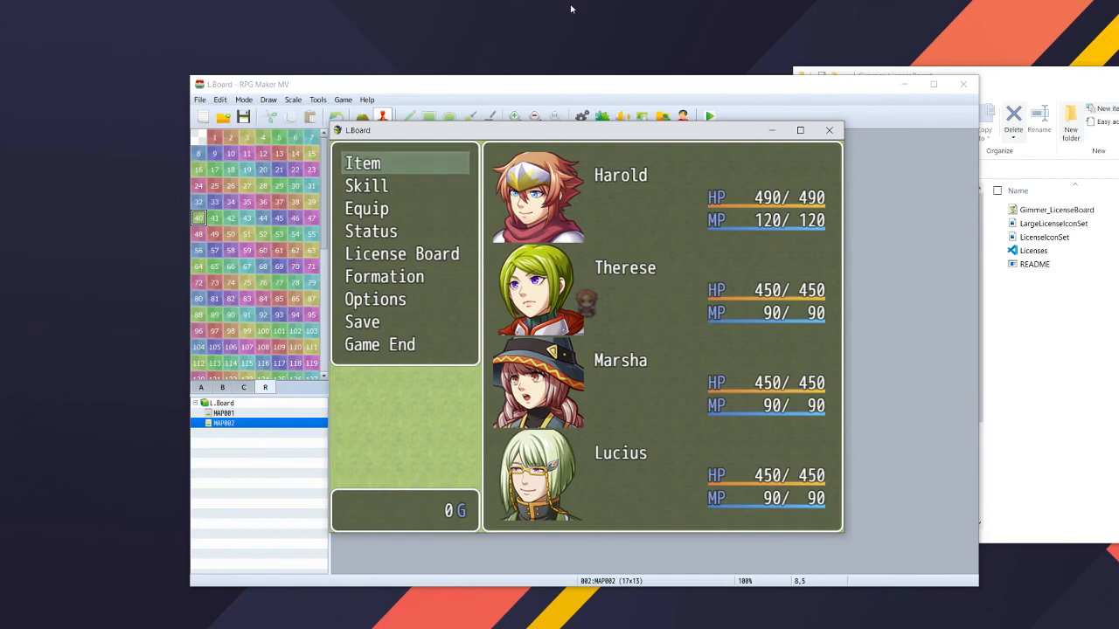
pyautogui.press('Escape')
pyautogui.hotkey('alt', 'F4')
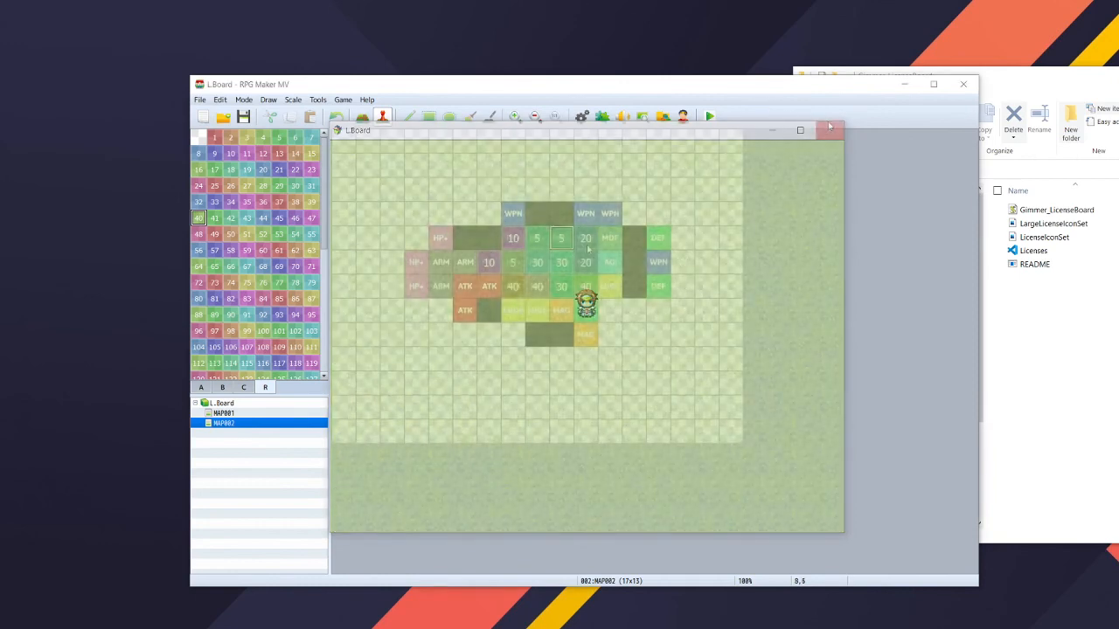